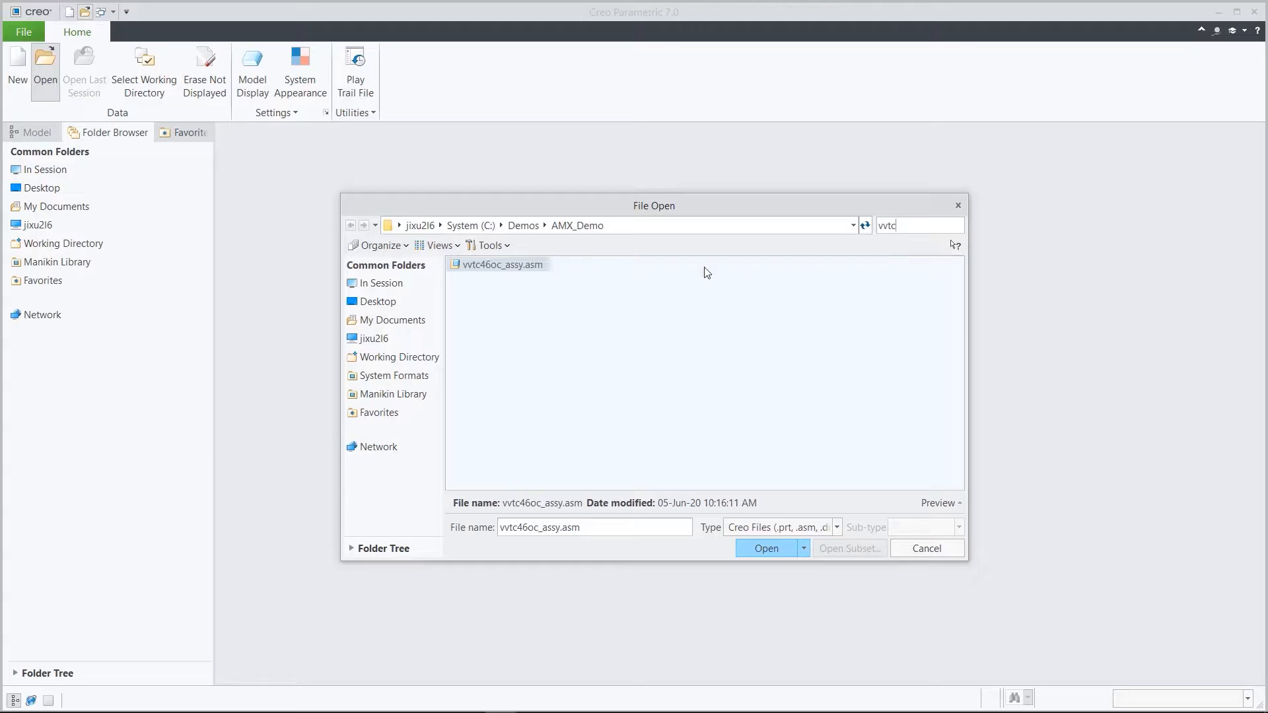
- Open the assembly vvtc46oc_assy.asm and hide the exhaust muffler's outer sleeve, part 6576234.PRT
{"action": "left_click", "coordinate": [536, 271]}
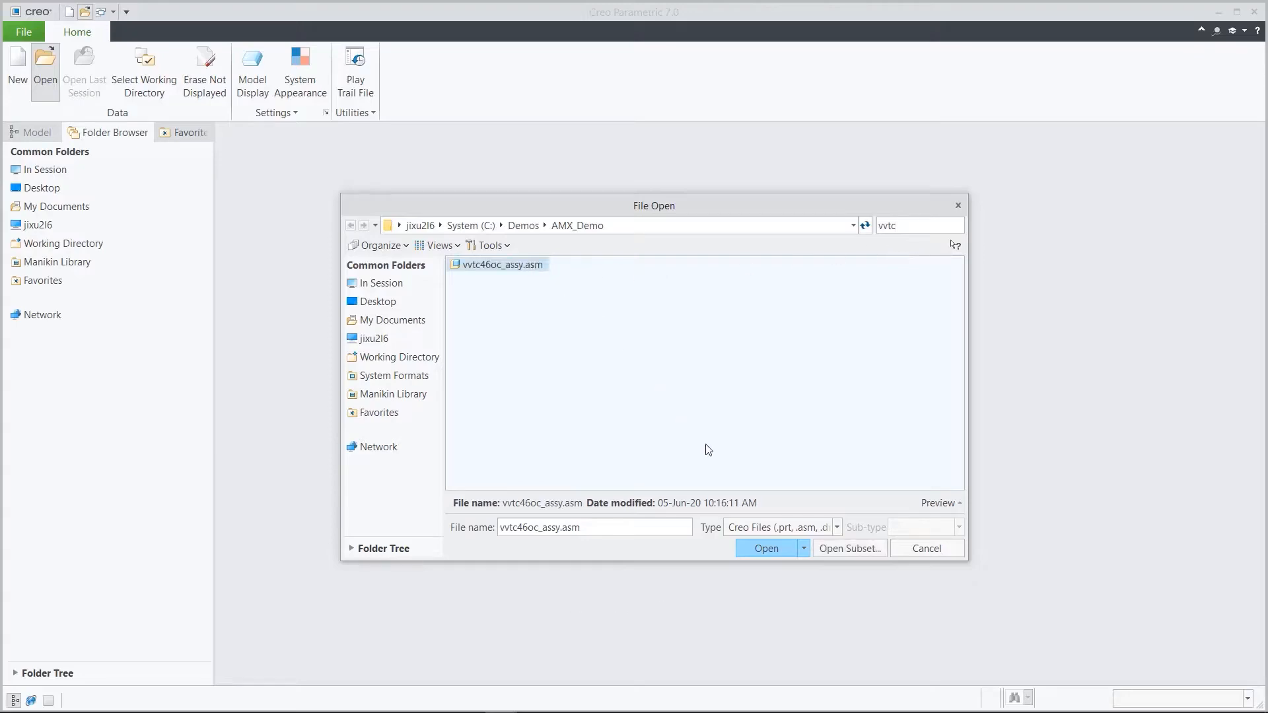
{"action": "left_click", "coordinate": [765, 549]}
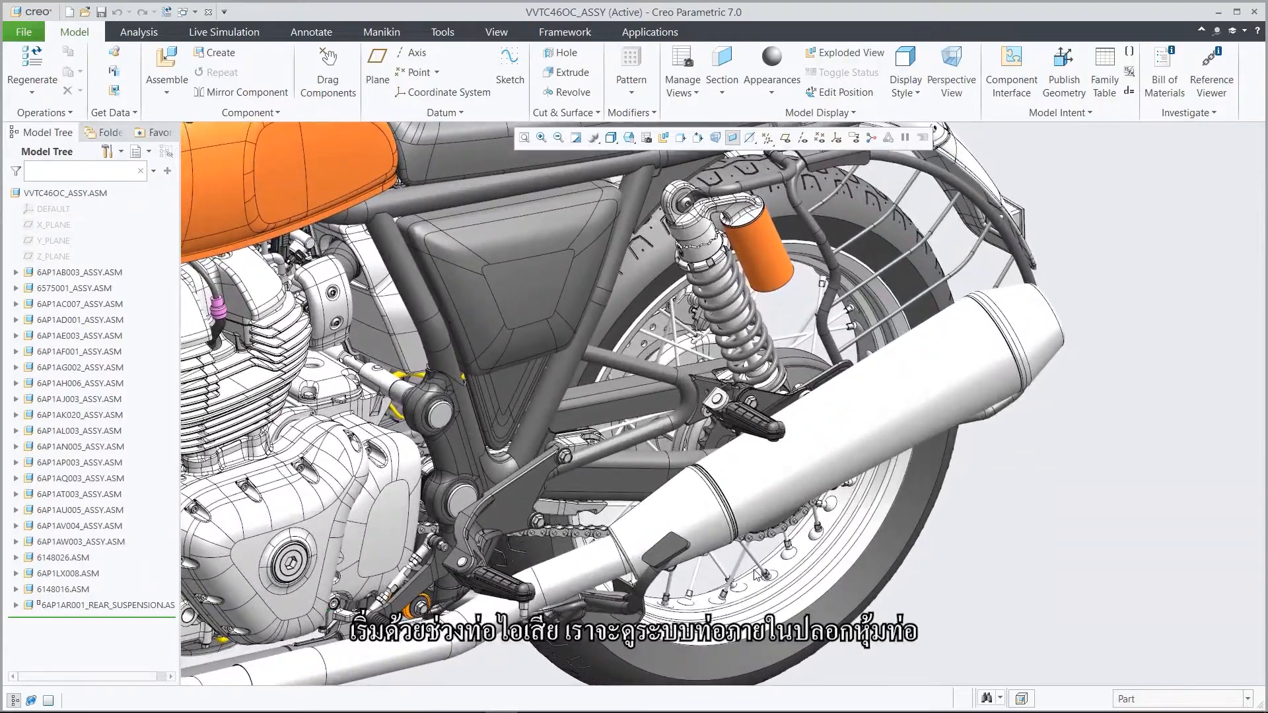
{"action": "left_click", "coordinate": [845, 439]}
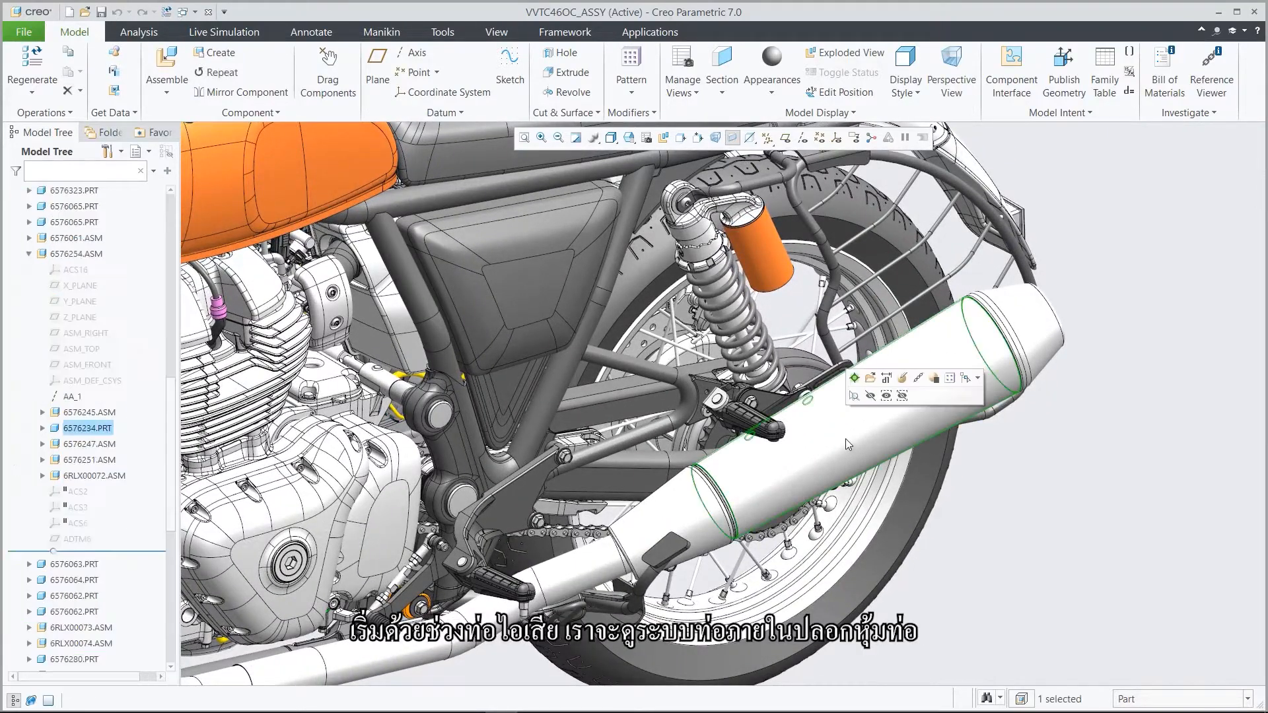
{"action": "left_click", "coordinate": [871, 396]}
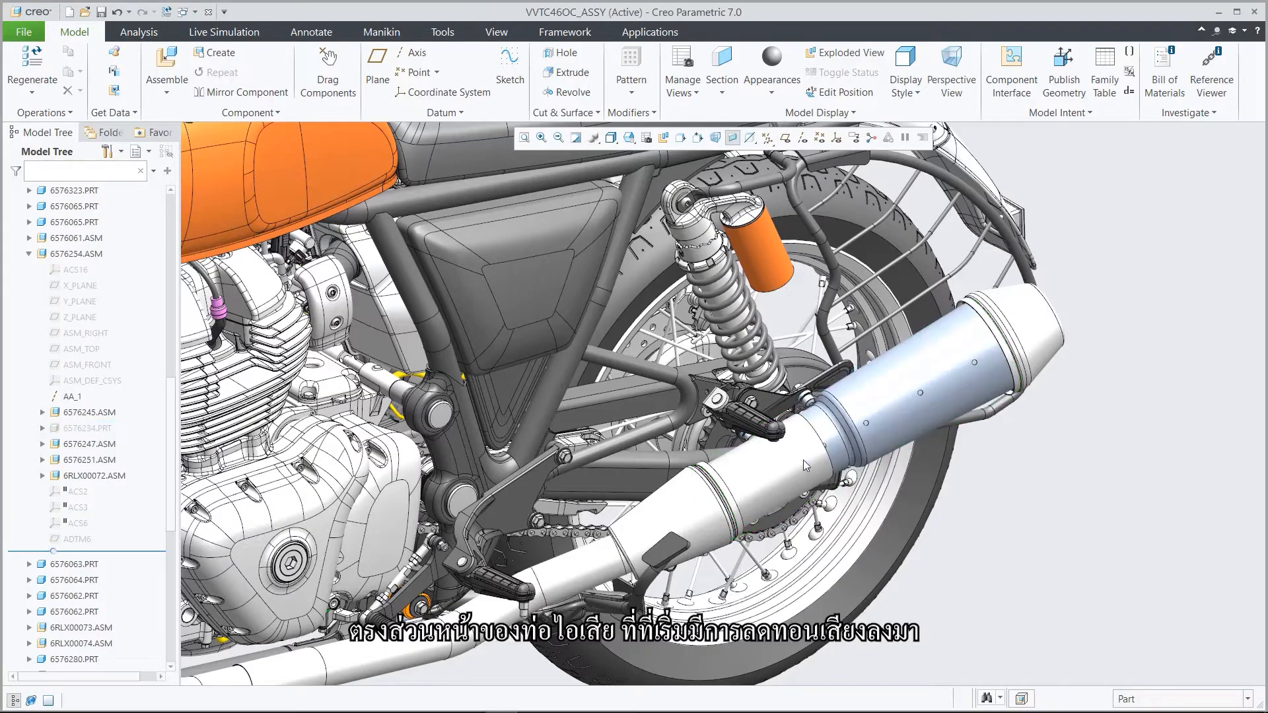
- Open the front inner muffler part 6576229.PRT in its own window at the default orientation
{"action": "left_click", "coordinate": [784, 469]}
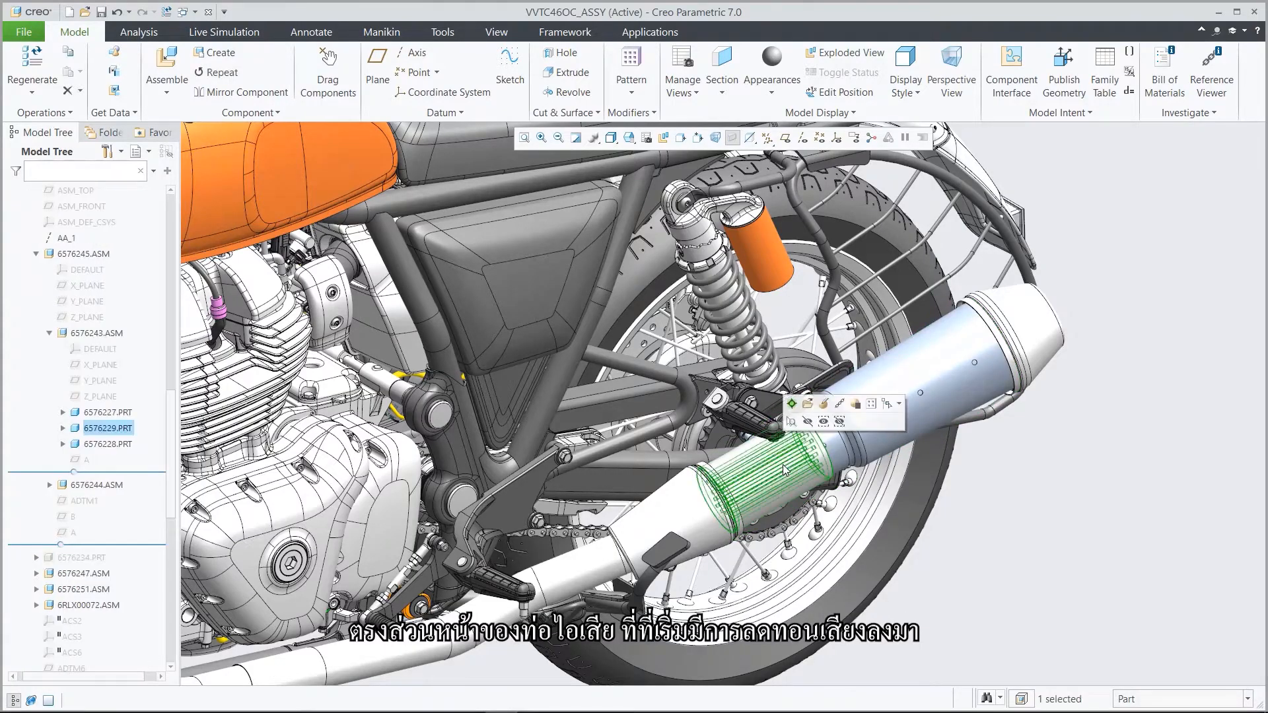
{"action": "left_click", "coordinate": [808, 405]}
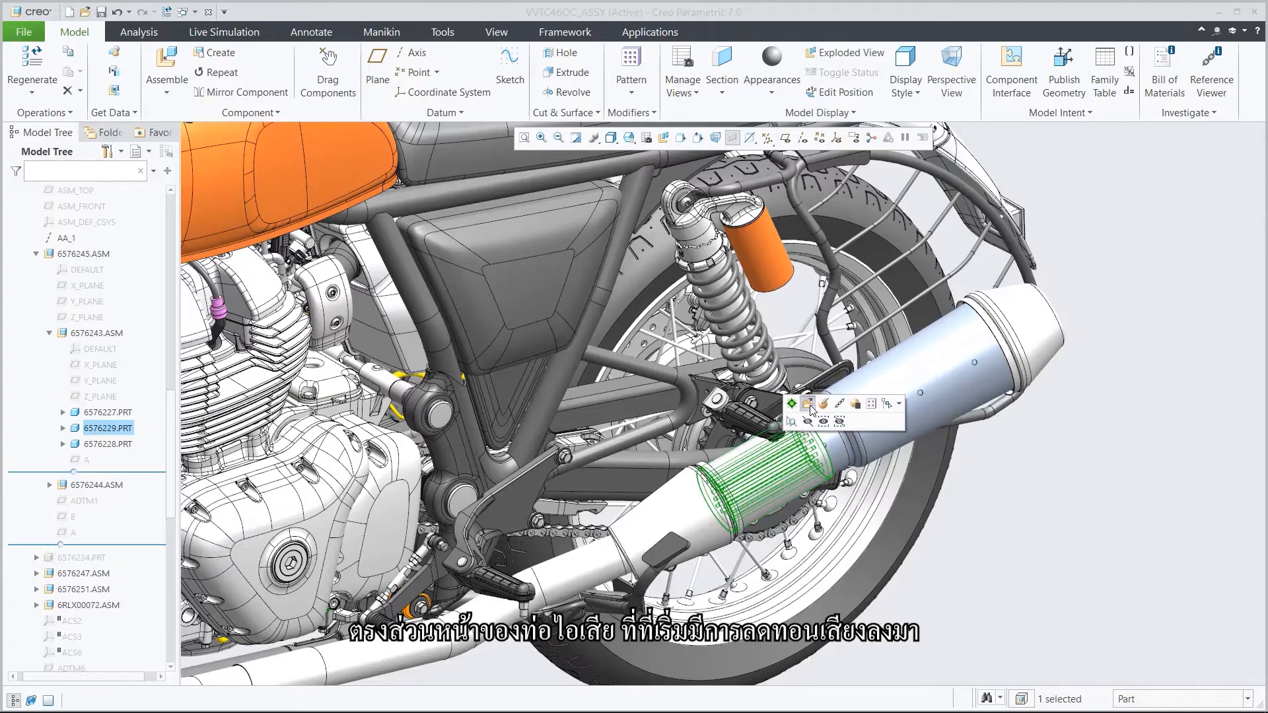
{"action": "key", "text": "ctrl+d"}
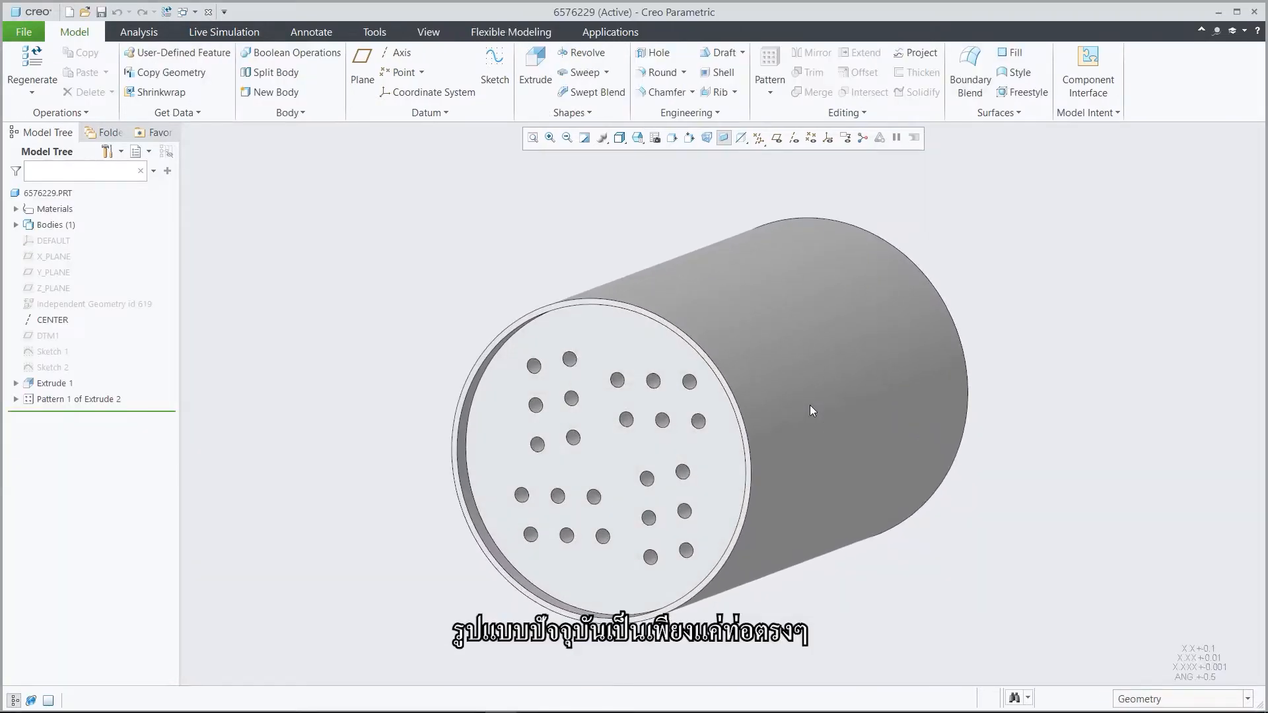
- Preview an X-direction section of the perforated tube at an offset of about 30.2, and discard the section
{"action": "left_click", "coordinate": [428, 34]}
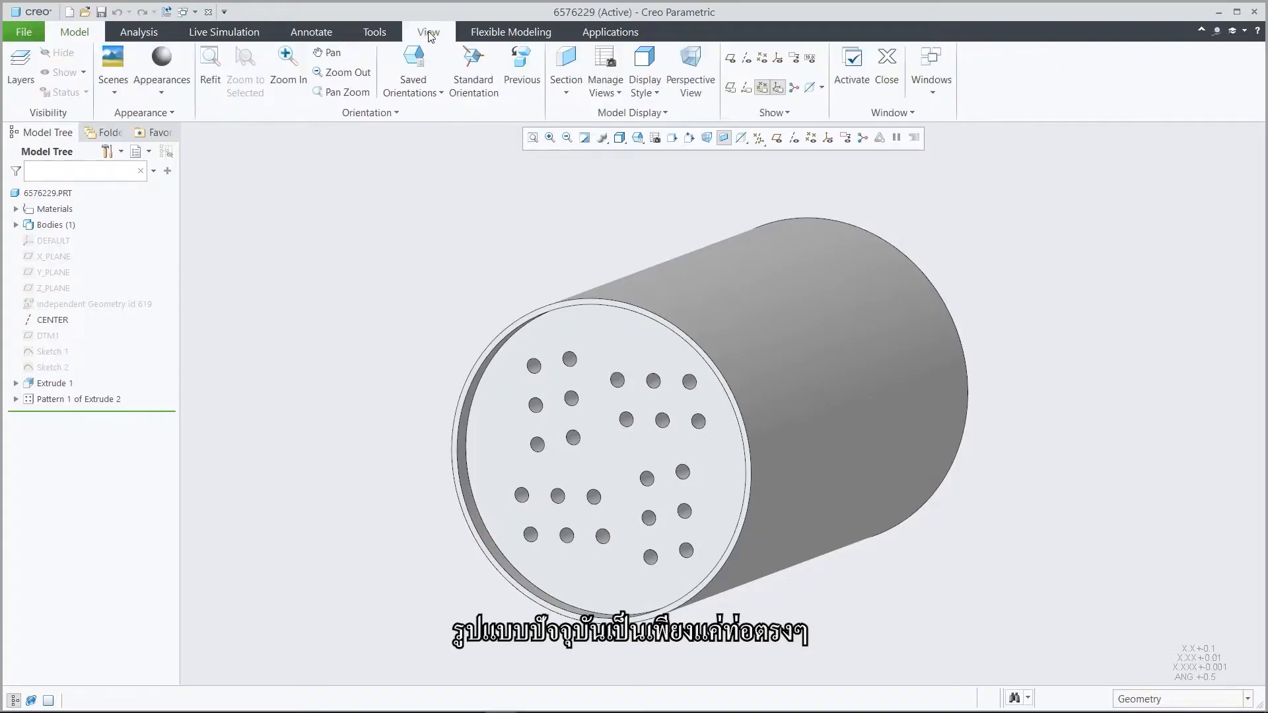
{"action": "left_click", "coordinate": [570, 95]}
{"action": "left_click", "coordinate": [585, 135]}
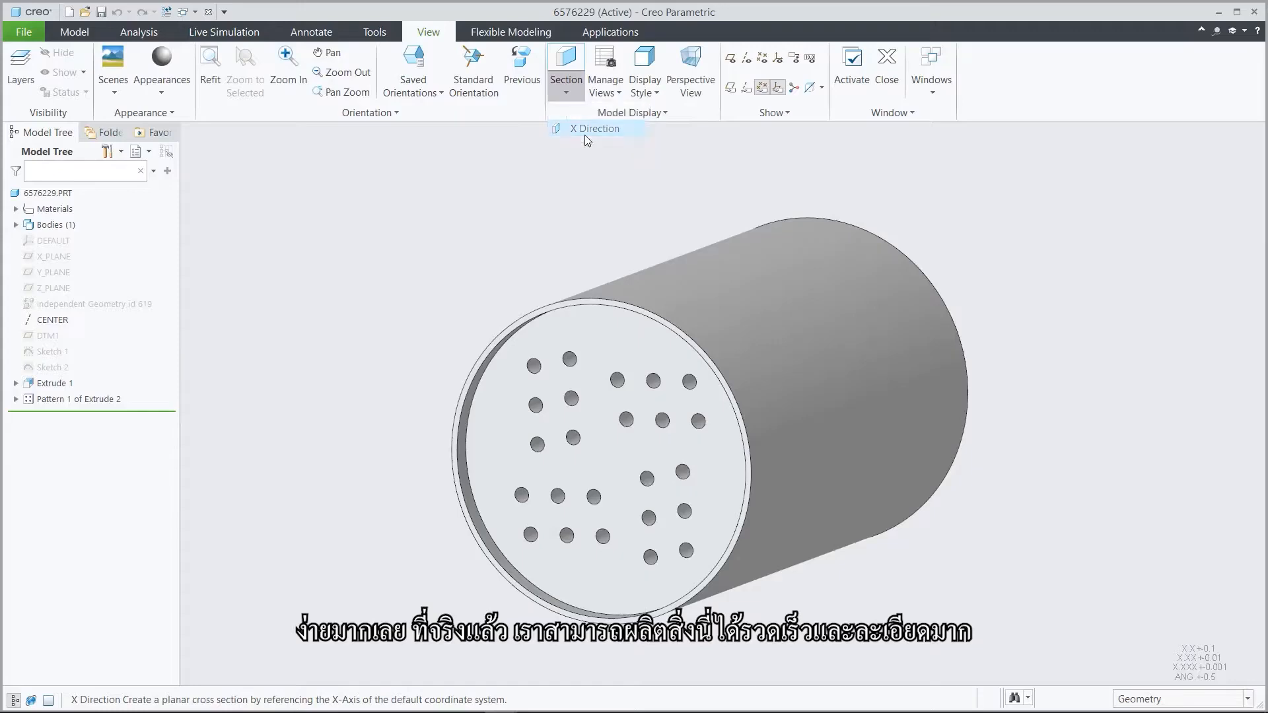
{"action": "left_click_drag", "start_coordinate": [869, 383], "coordinate": [979, 420]}
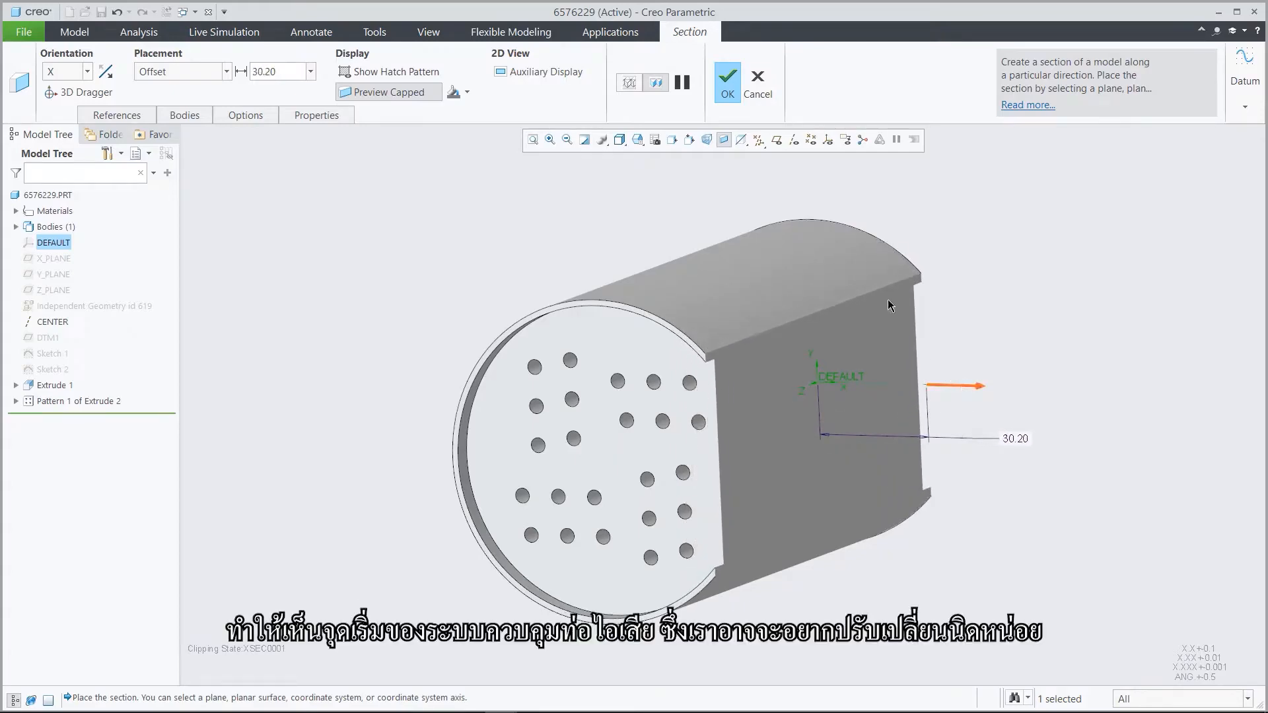
{"action": "left_click", "coordinate": [761, 88]}
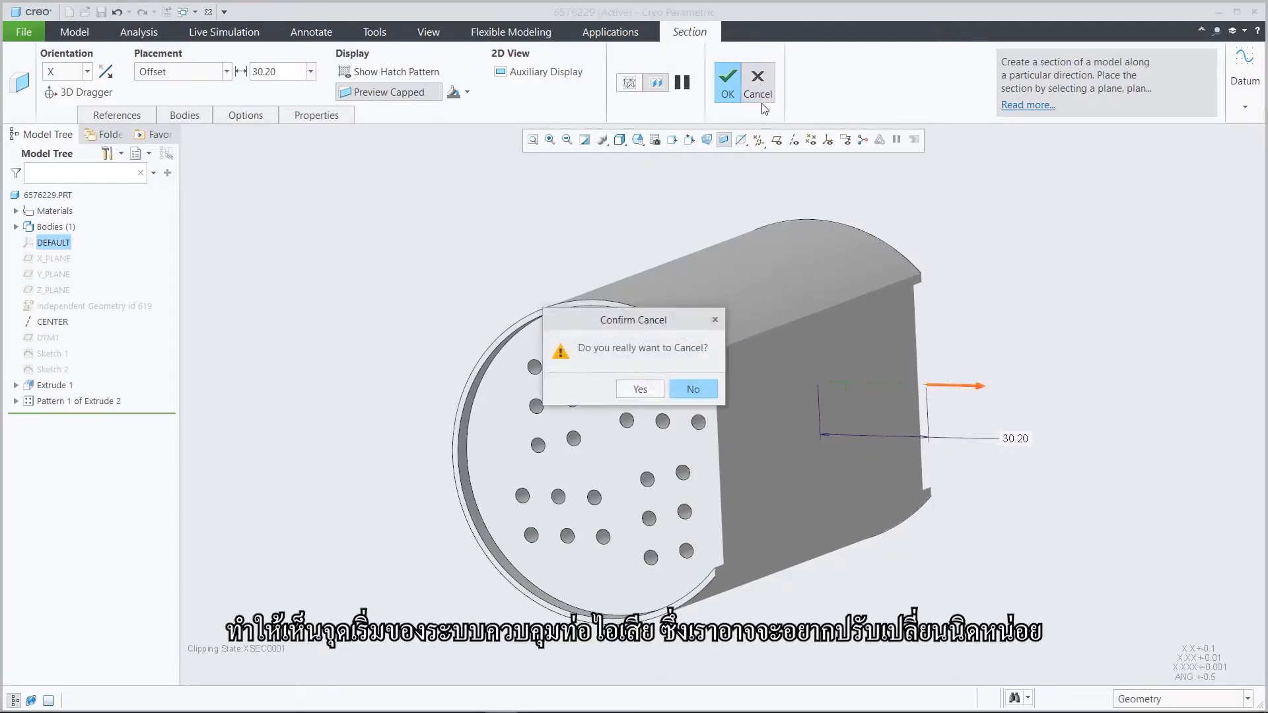
{"action": "left_click", "coordinate": [640, 389]}
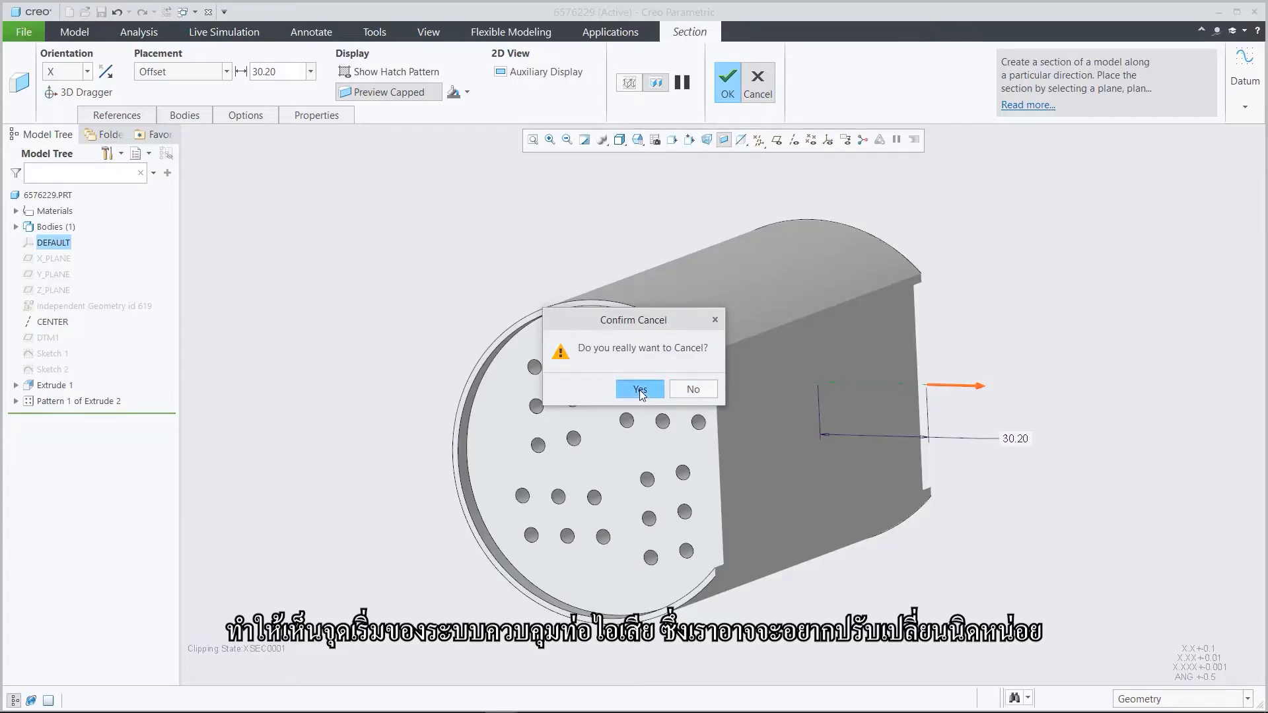
{"action": "left_click", "coordinate": [659, 236]}
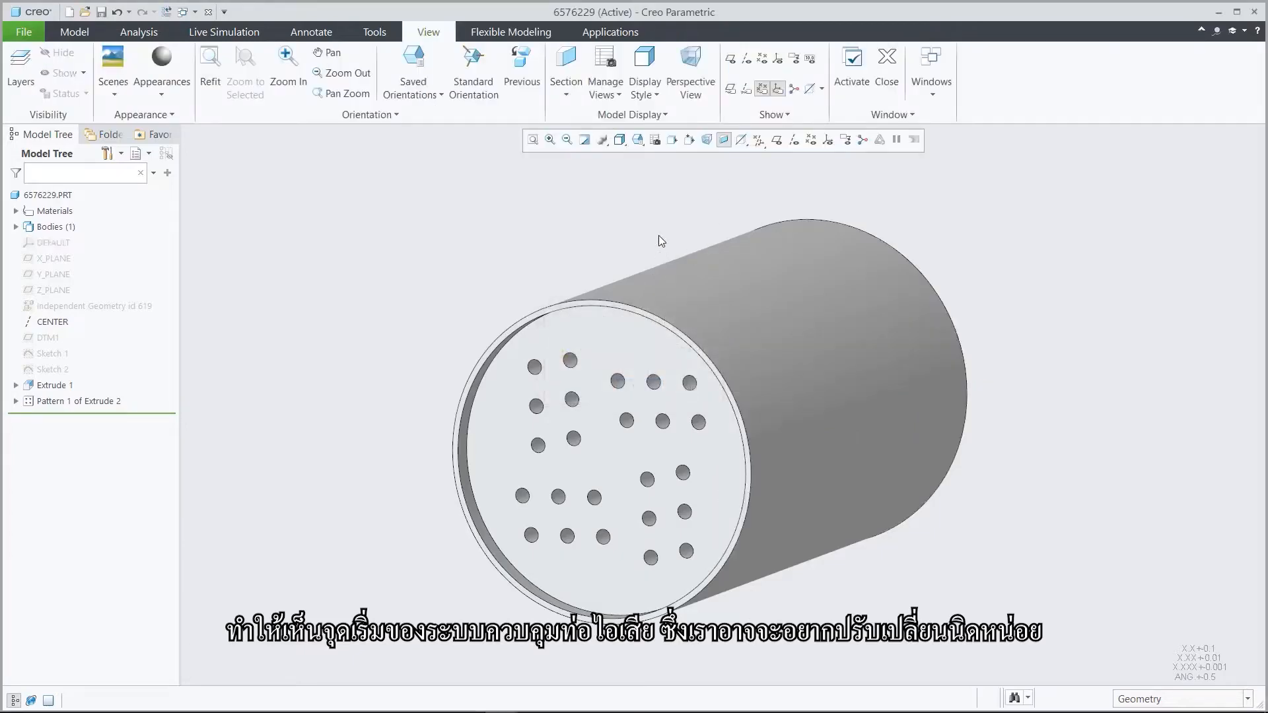
- Roll the tube model back to the point just before Extrude 1
{"action": "left_click", "coordinate": [75, 32]}
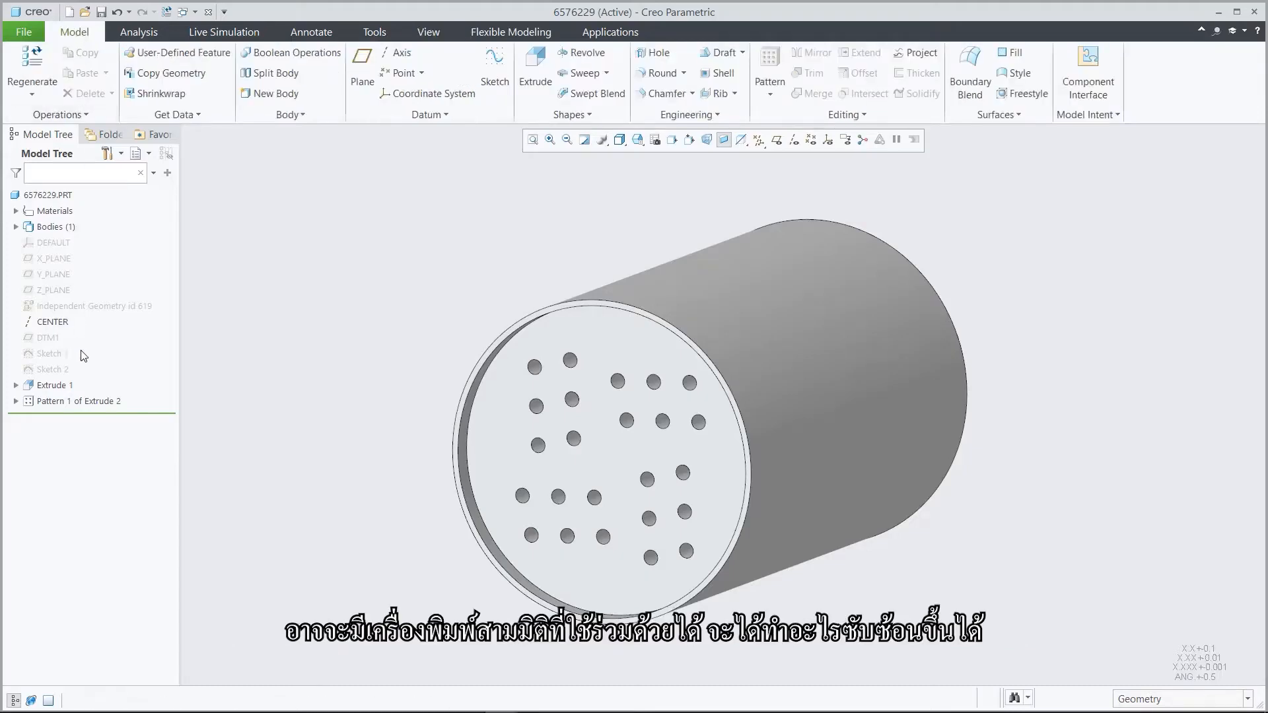
{"action": "left_click_drag", "start_coordinate": [90, 411], "coordinate": [90, 380]}
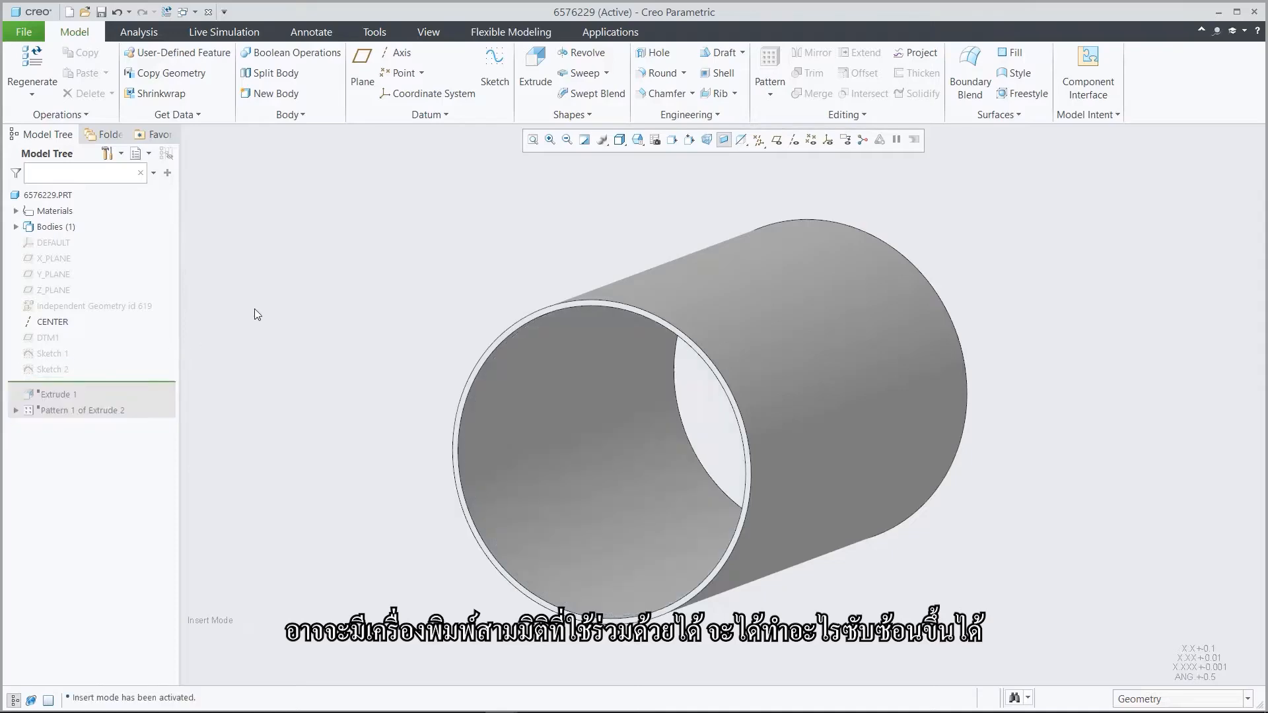
- Start a beam lattice feature and select the tube's inner surface and both end rims as its volume region
{"action": "left_click", "coordinate": [690, 115]}
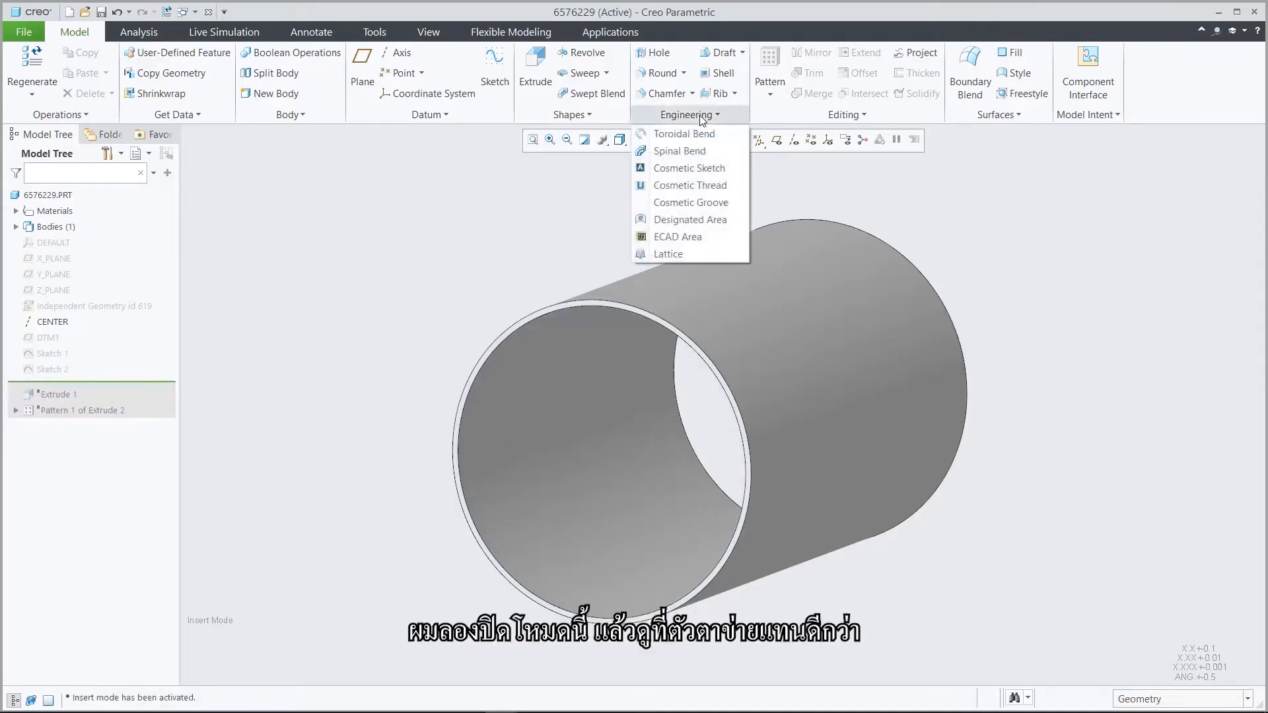
{"action": "left_click", "coordinate": [676, 256]}
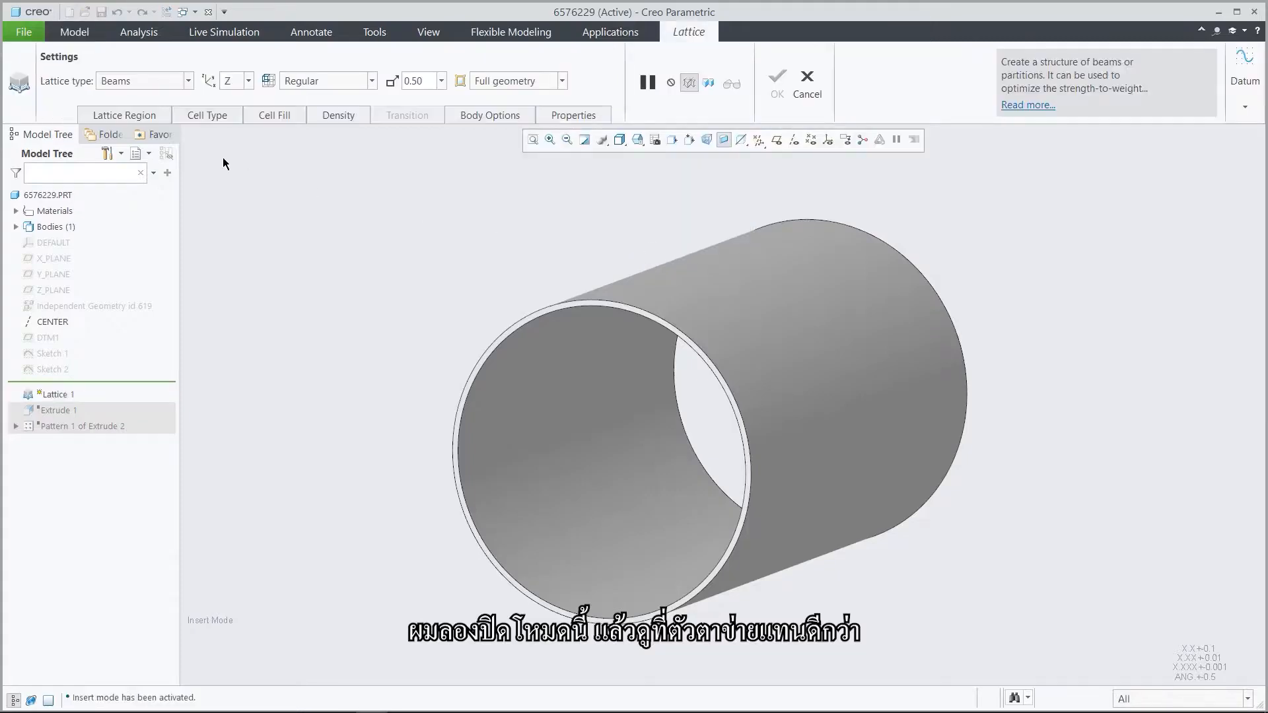
{"action": "left_click", "coordinate": [148, 117]}
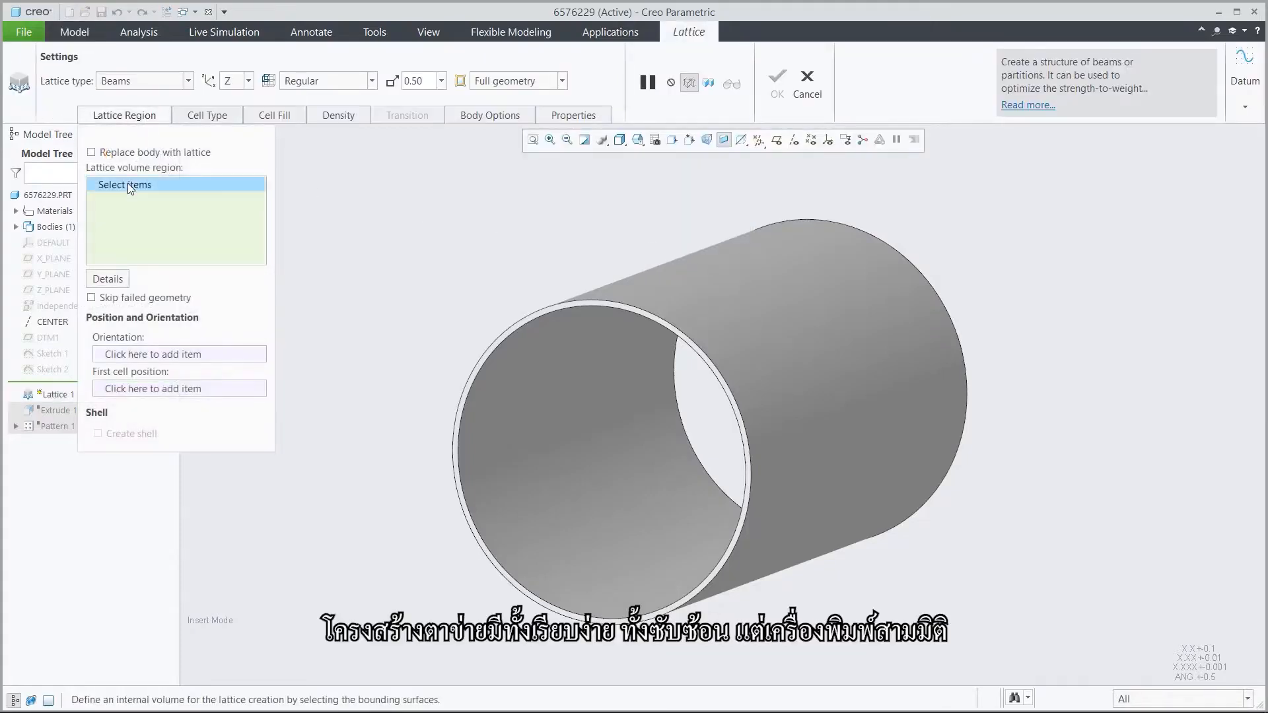
{"action": "left_click", "coordinate": [508, 506]}
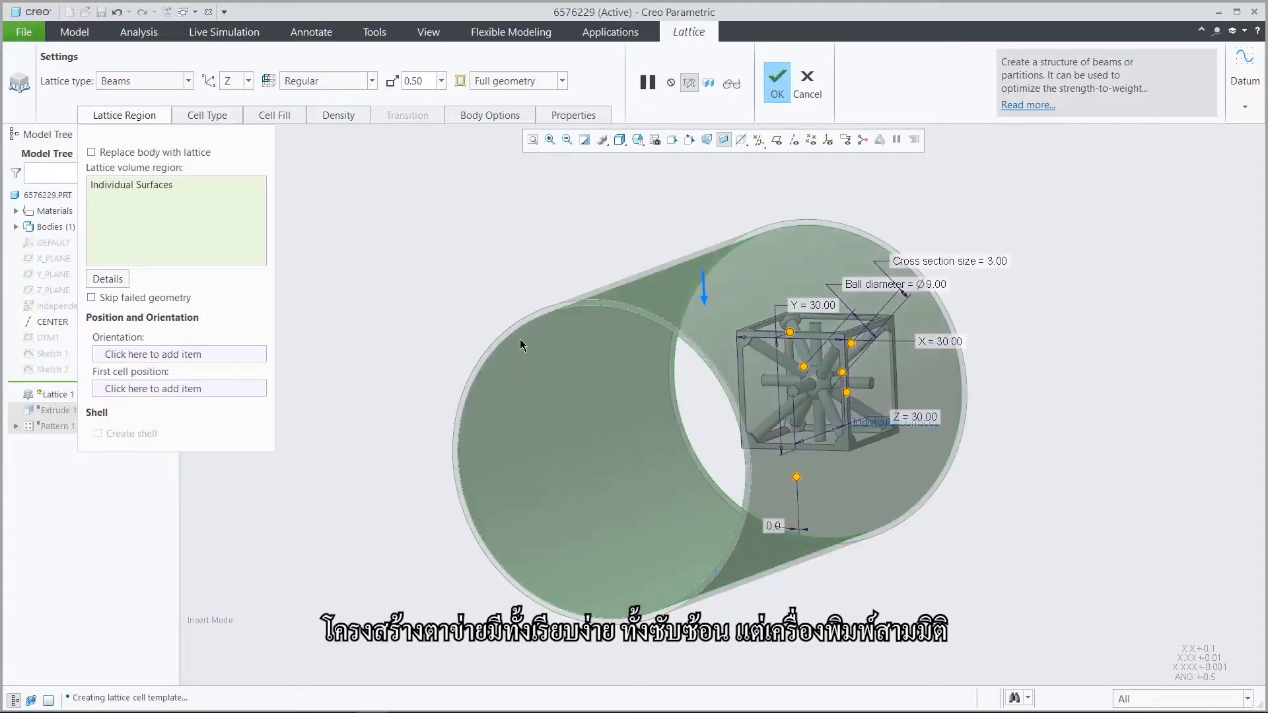
{"action": "left_click", "coordinate": [529, 321]}
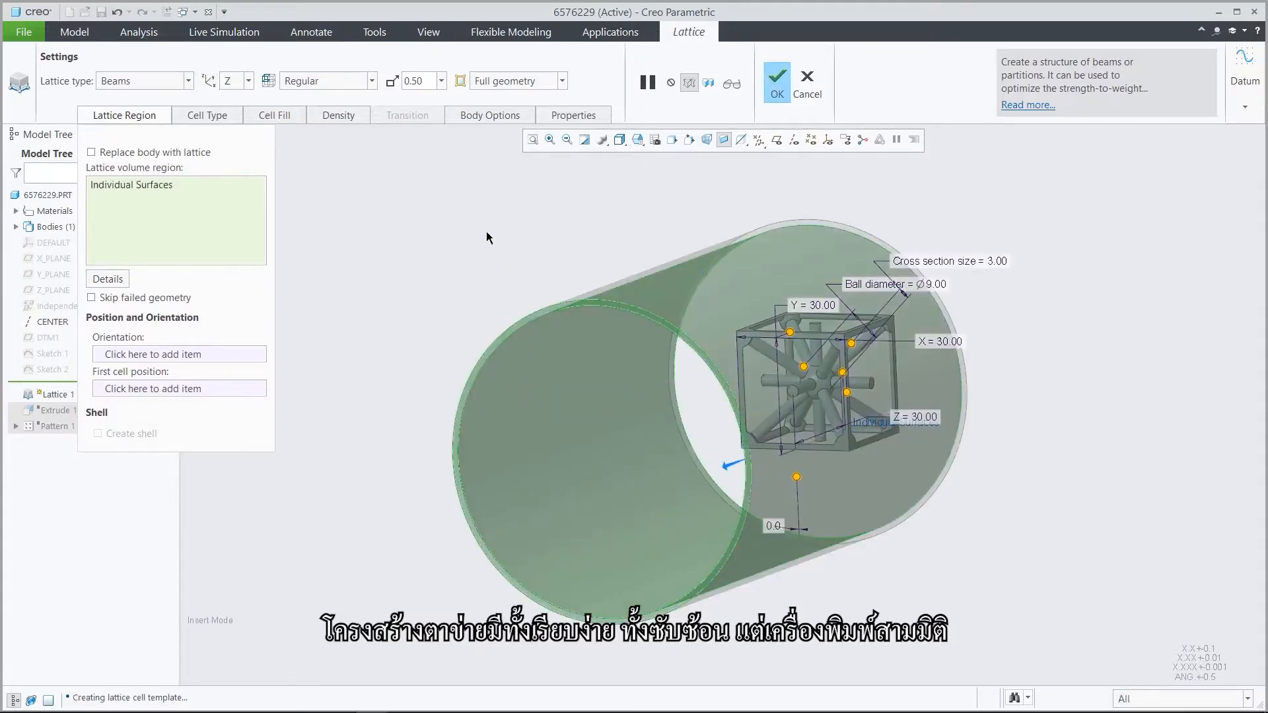
{"action": "key", "text": "ctrl+d"}
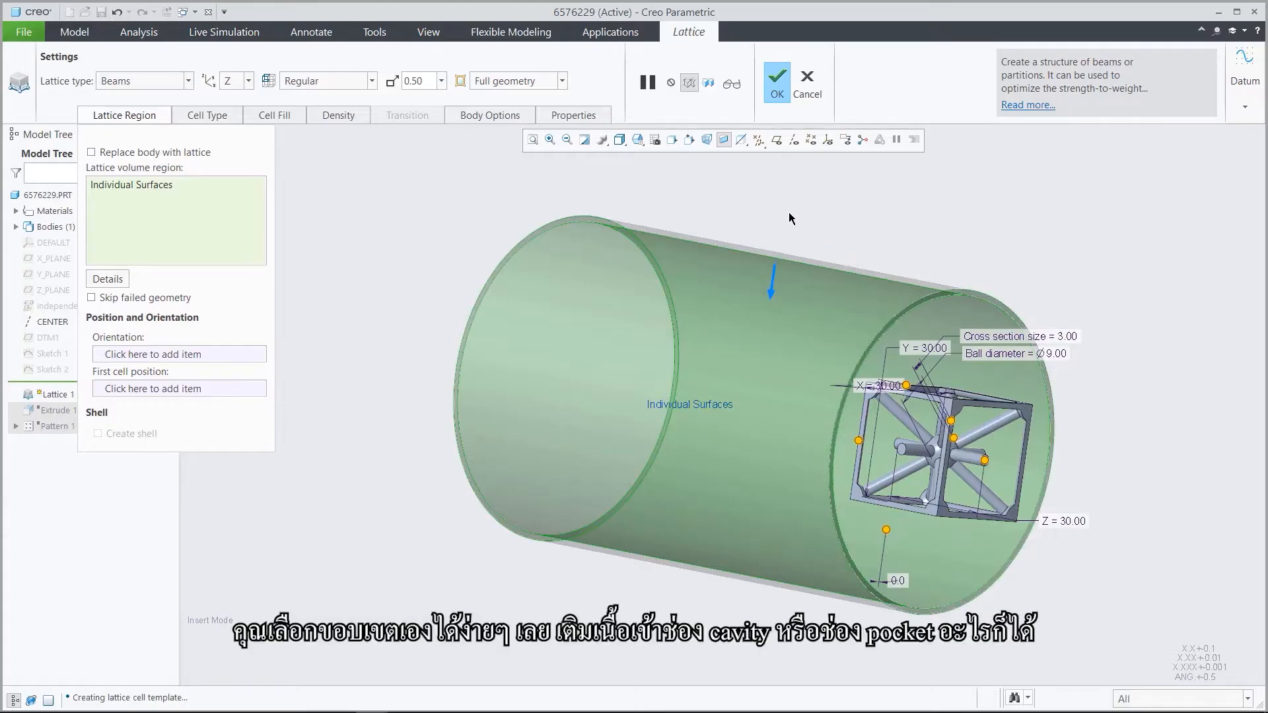
{"action": "key", "text": "ctrl+d"}
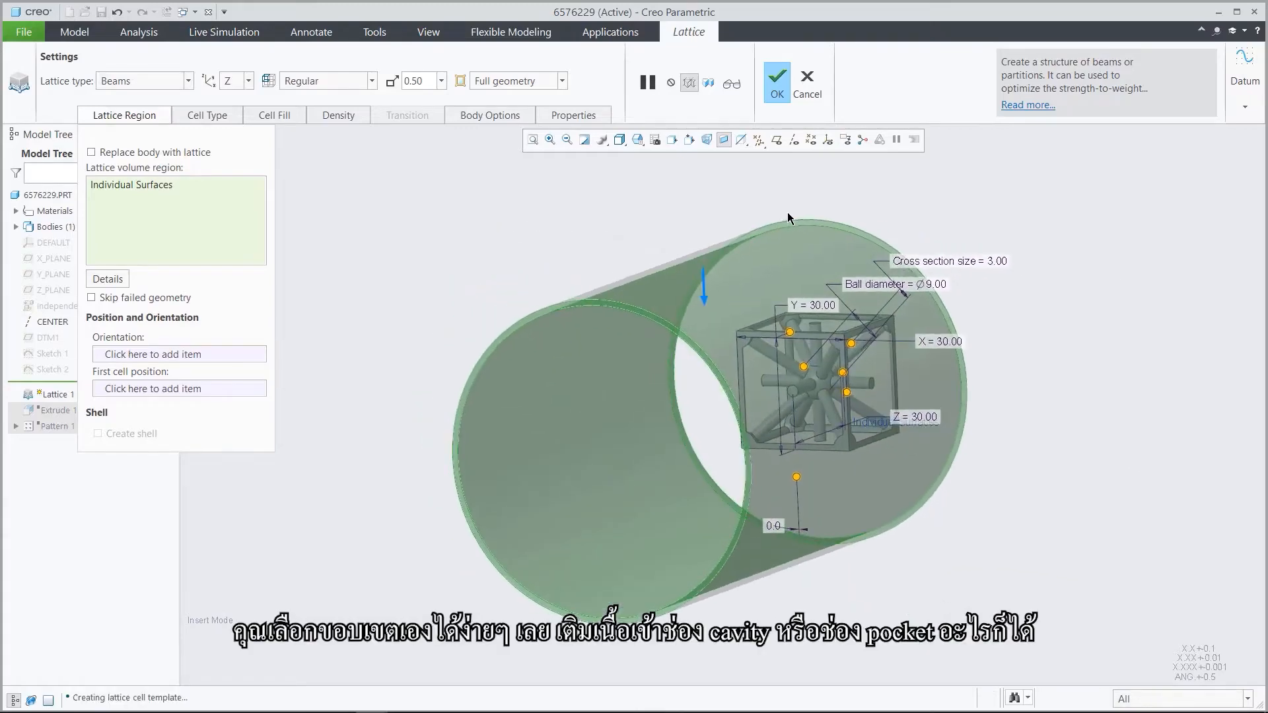
- Change the lattice cell shape to Voronoi diagram, applied to Volume + bounding surfaces
{"action": "left_click", "coordinate": [211, 118]}
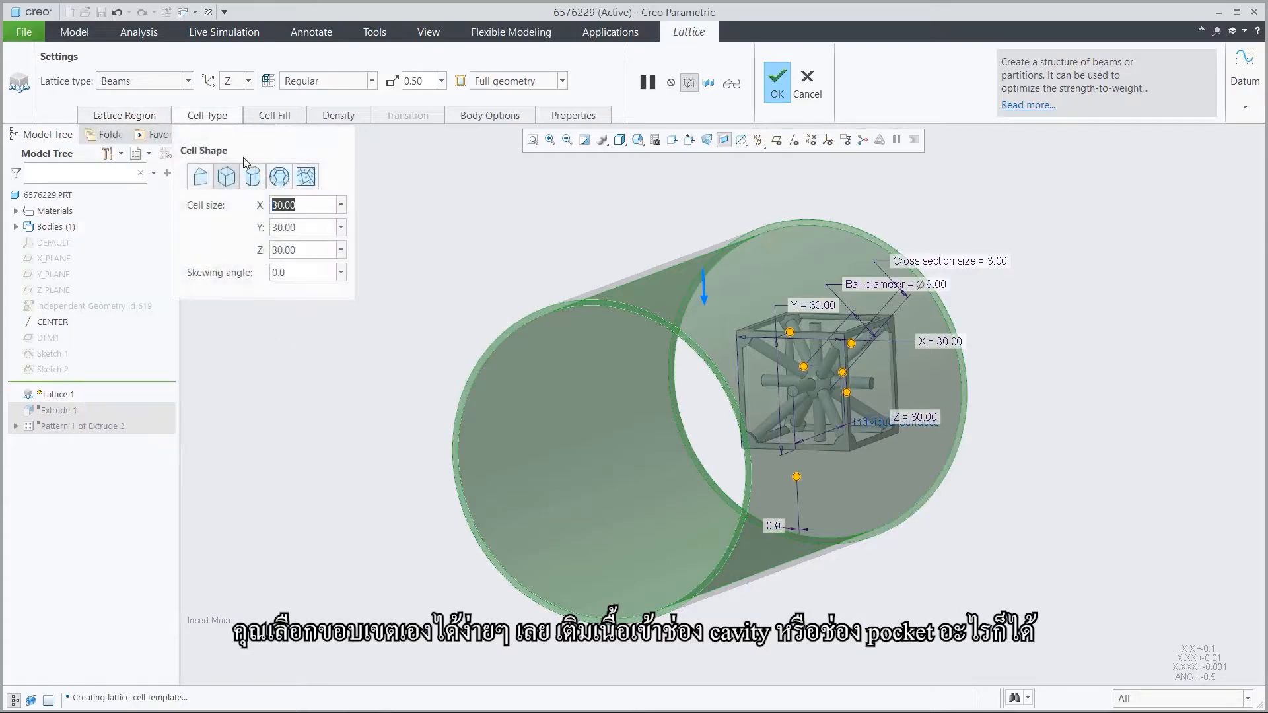
{"action": "left_click", "coordinate": [306, 177]}
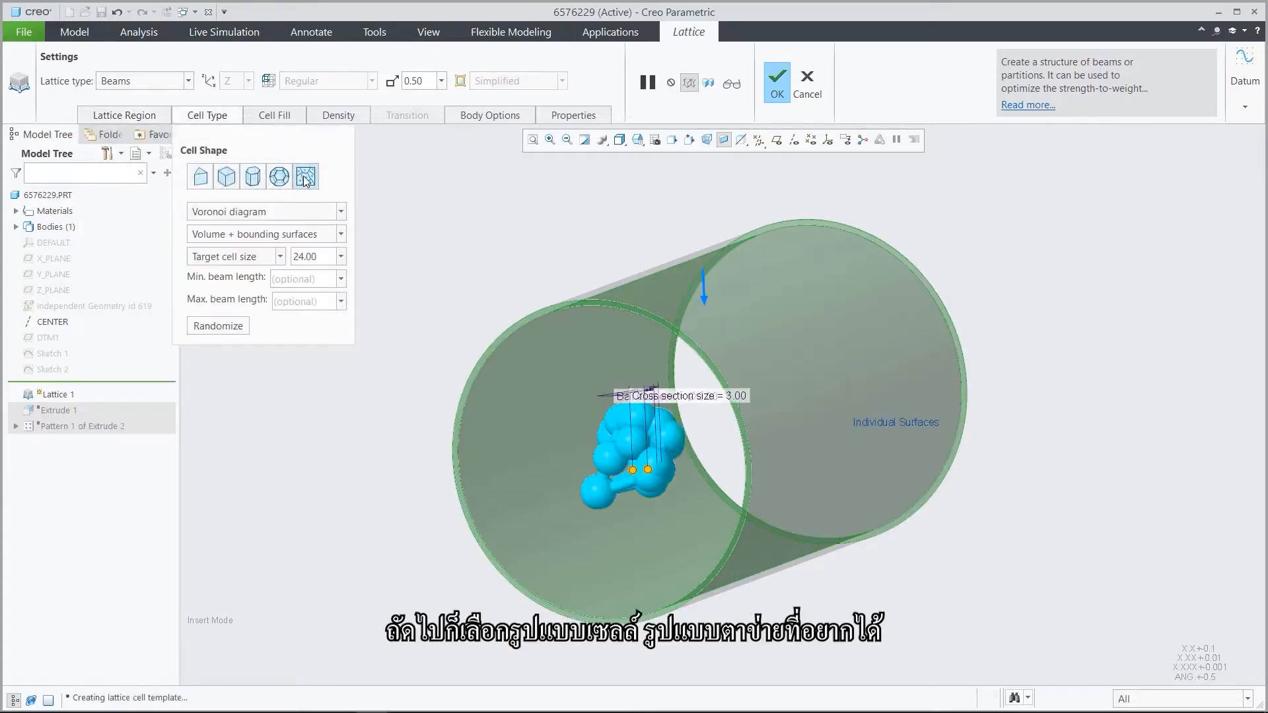
{"action": "left_click", "coordinate": [307, 212]}
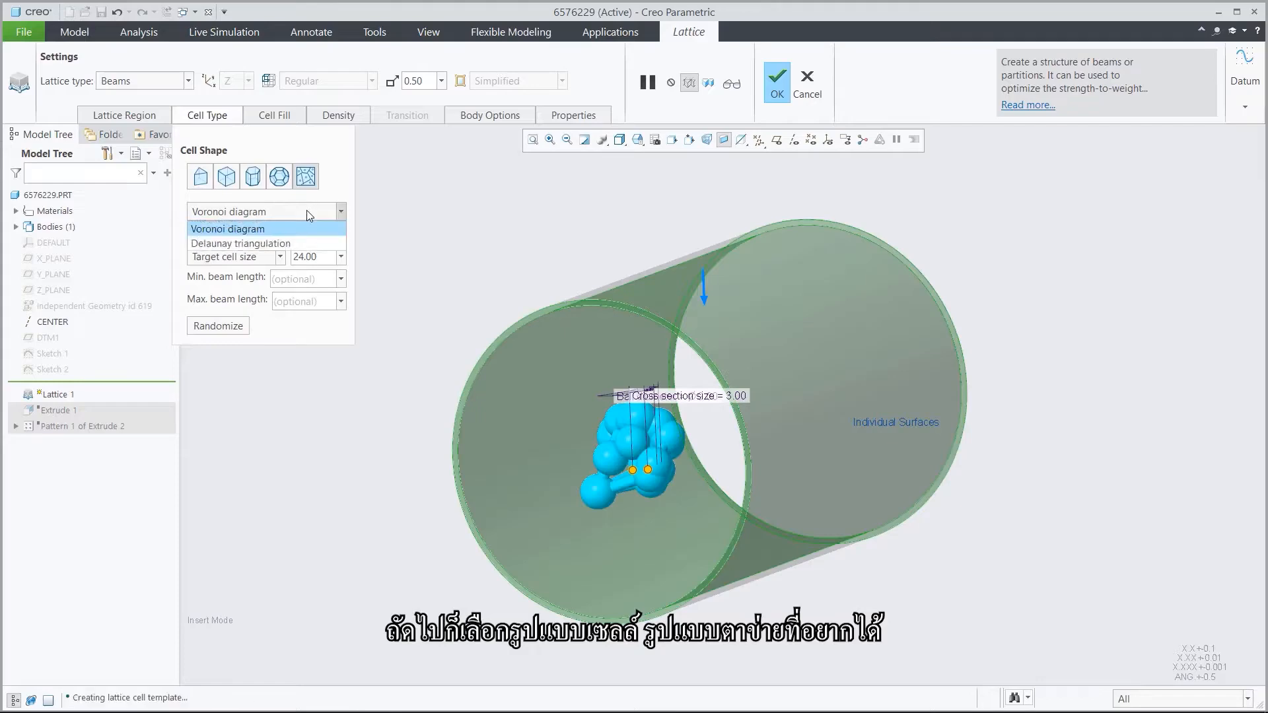
{"action": "left_click", "coordinate": [306, 210]}
{"action": "left_click", "coordinate": [319, 234]}
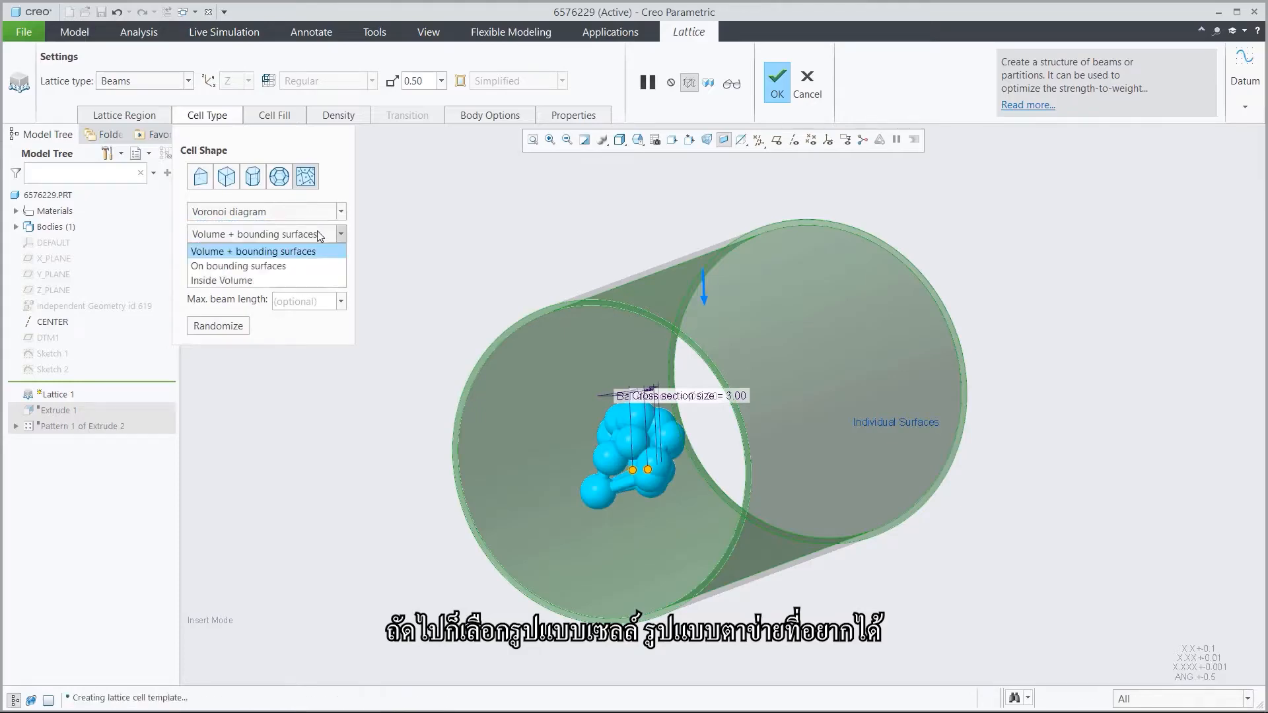
{"action": "left_click", "coordinate": [319, 234]}
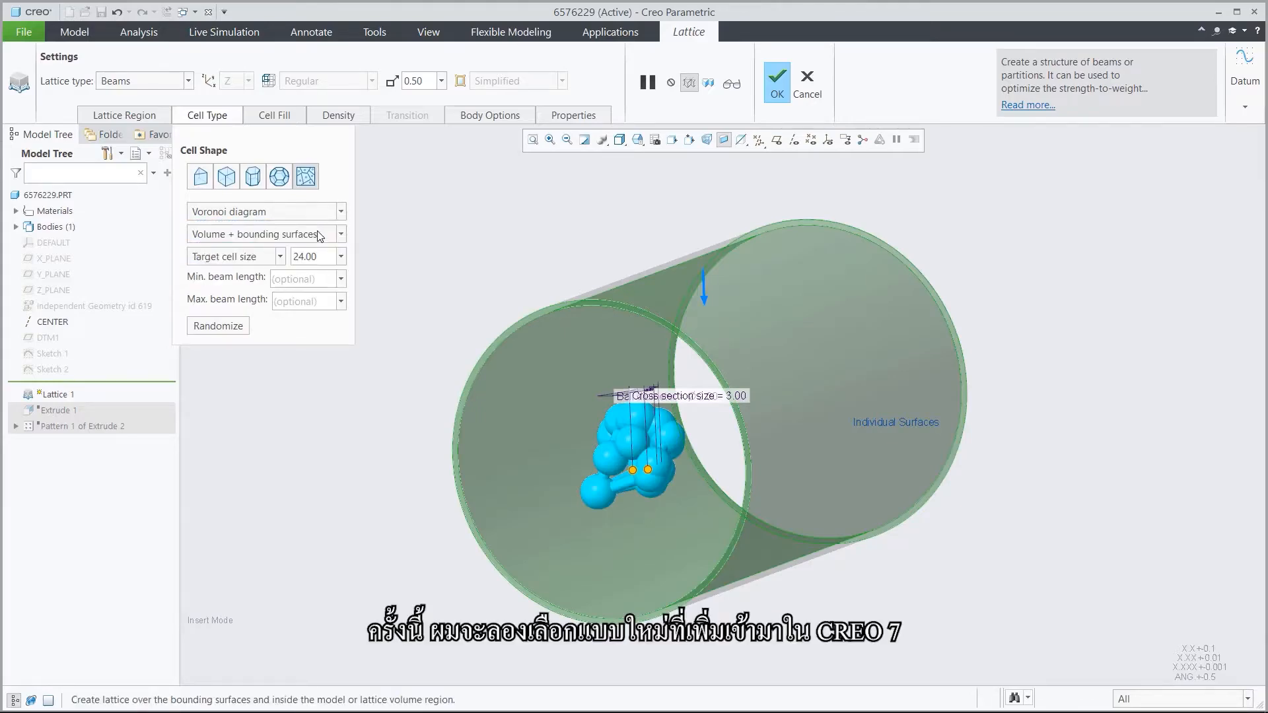
- Set the Voronoi lattice's target cell size to 10 and its maximum beam length to 5
{"action": "double_click", "coordinate": [324, 253]}
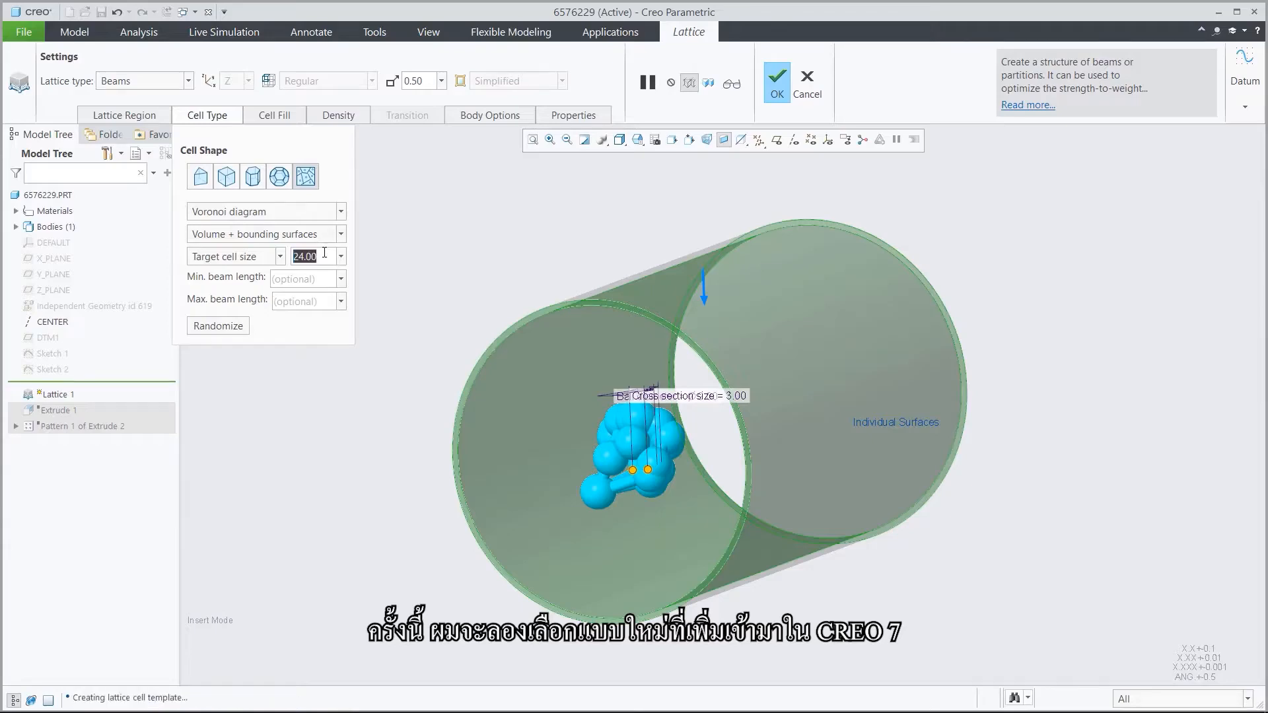
{"action": "type", "text": "10"}
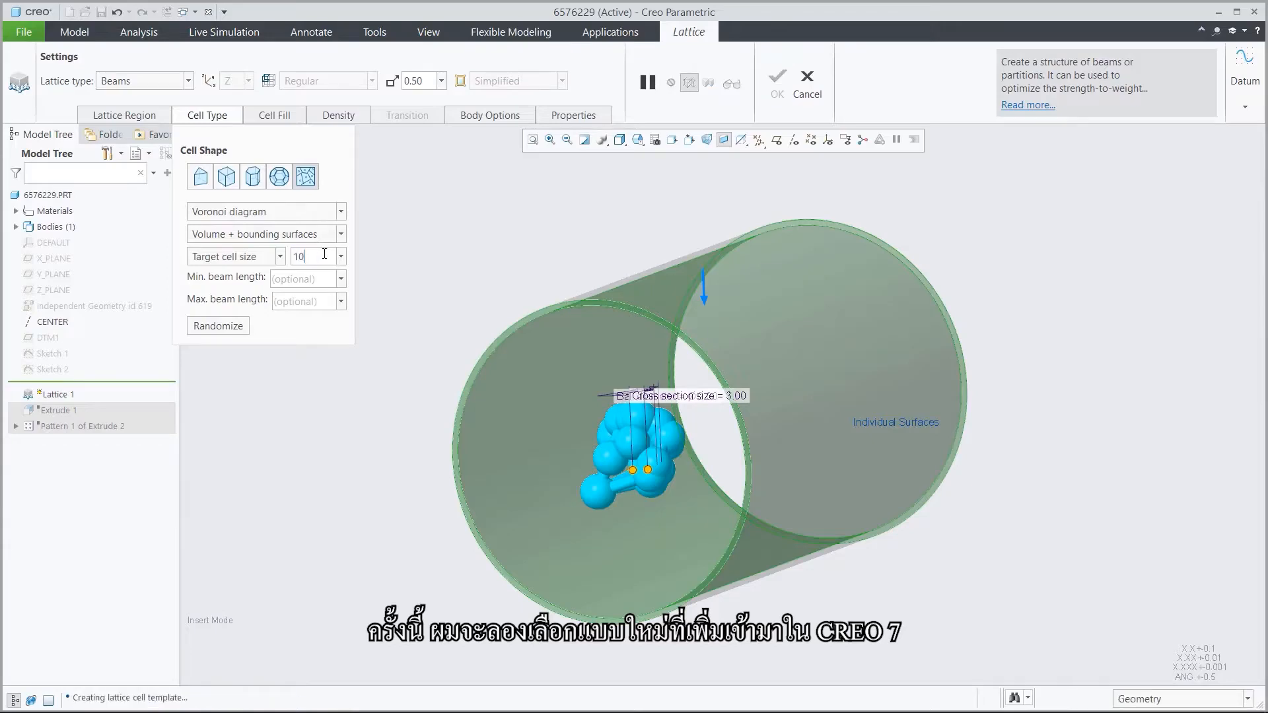
{"action": "key", "text": "Return"}
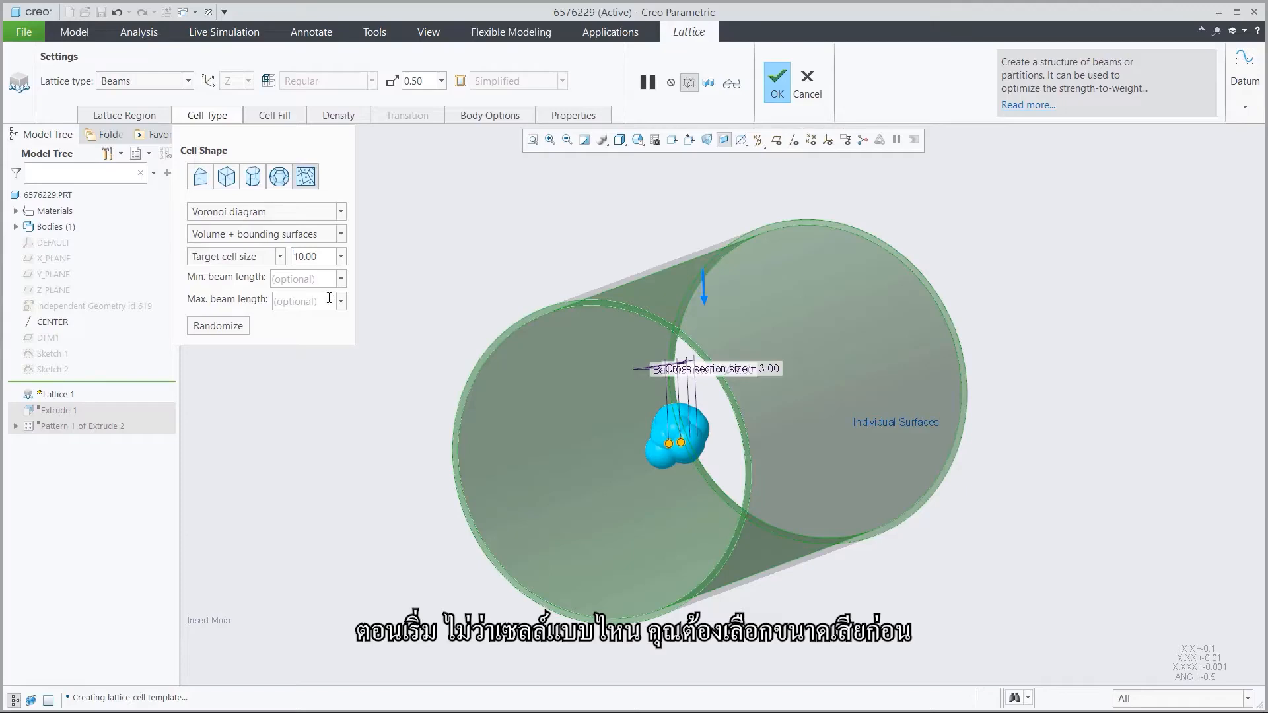
{"action": "type", "text": "5"}
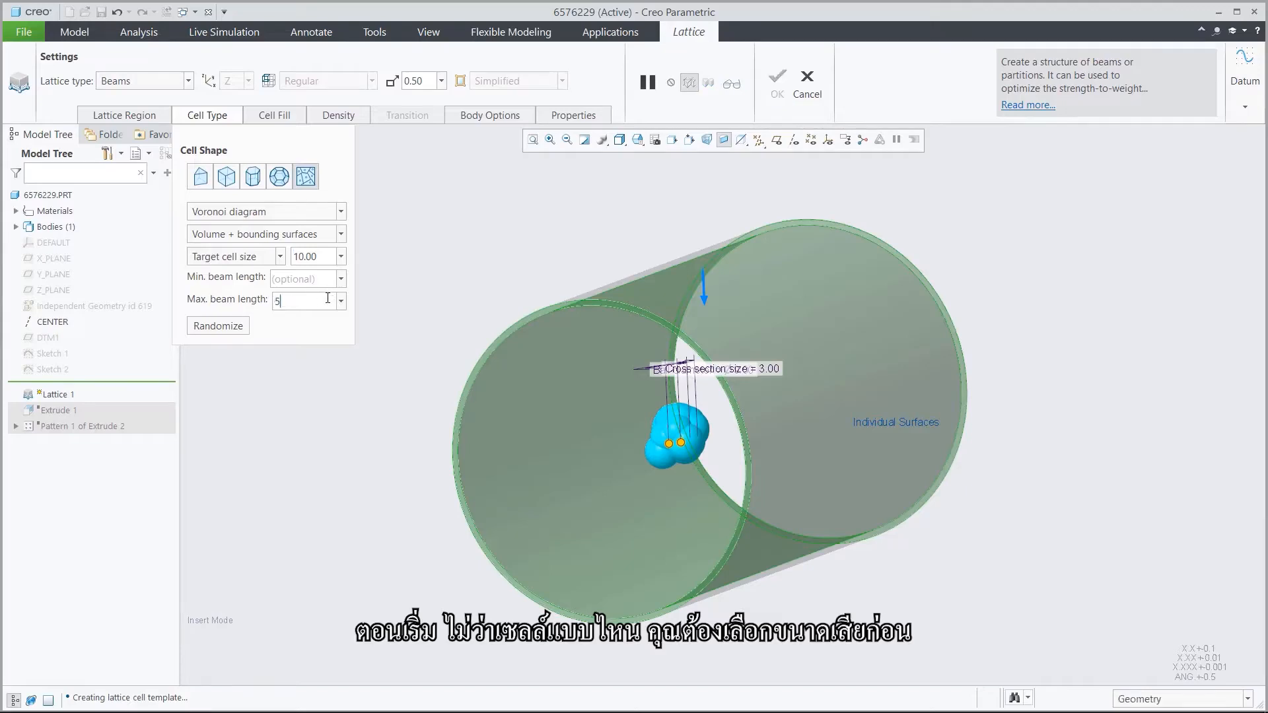
{"action": "key", "text": "Return"}
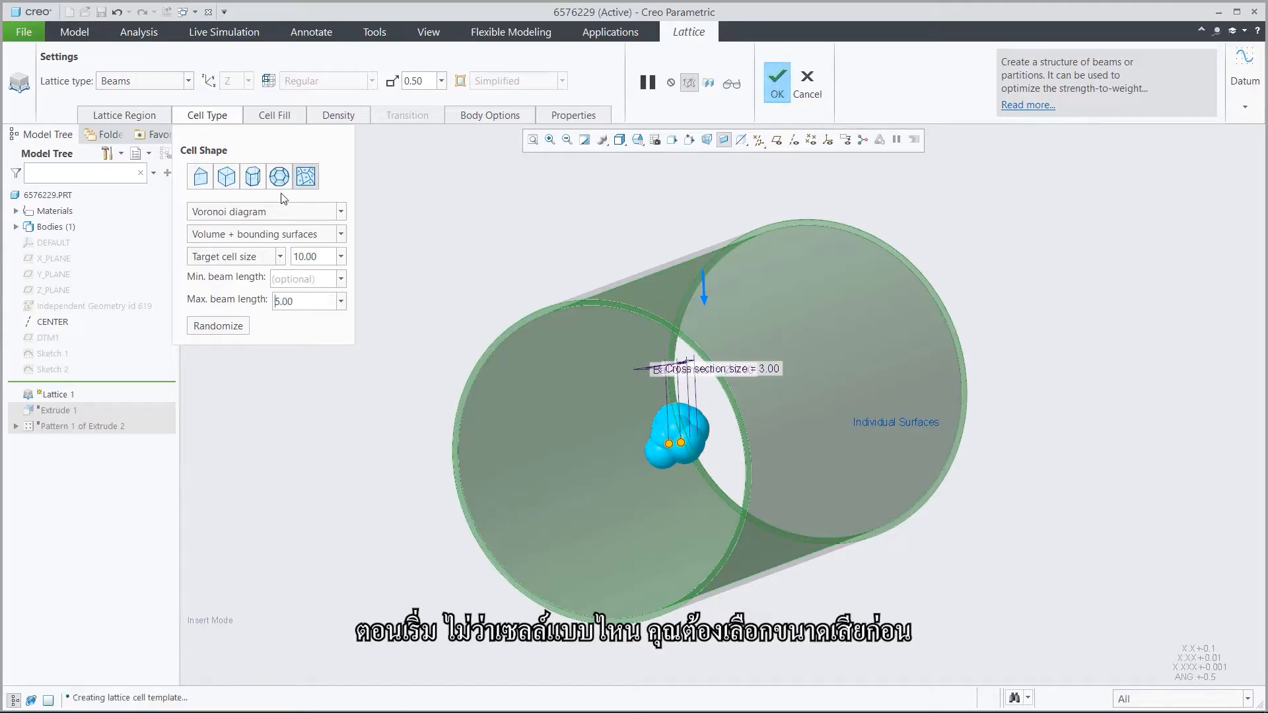
- Turn off the ball diameter, set the beam cross section size to 2, and preview the Voronoi lattice
{"action": "left_click", "coordinate": [274, 116]}
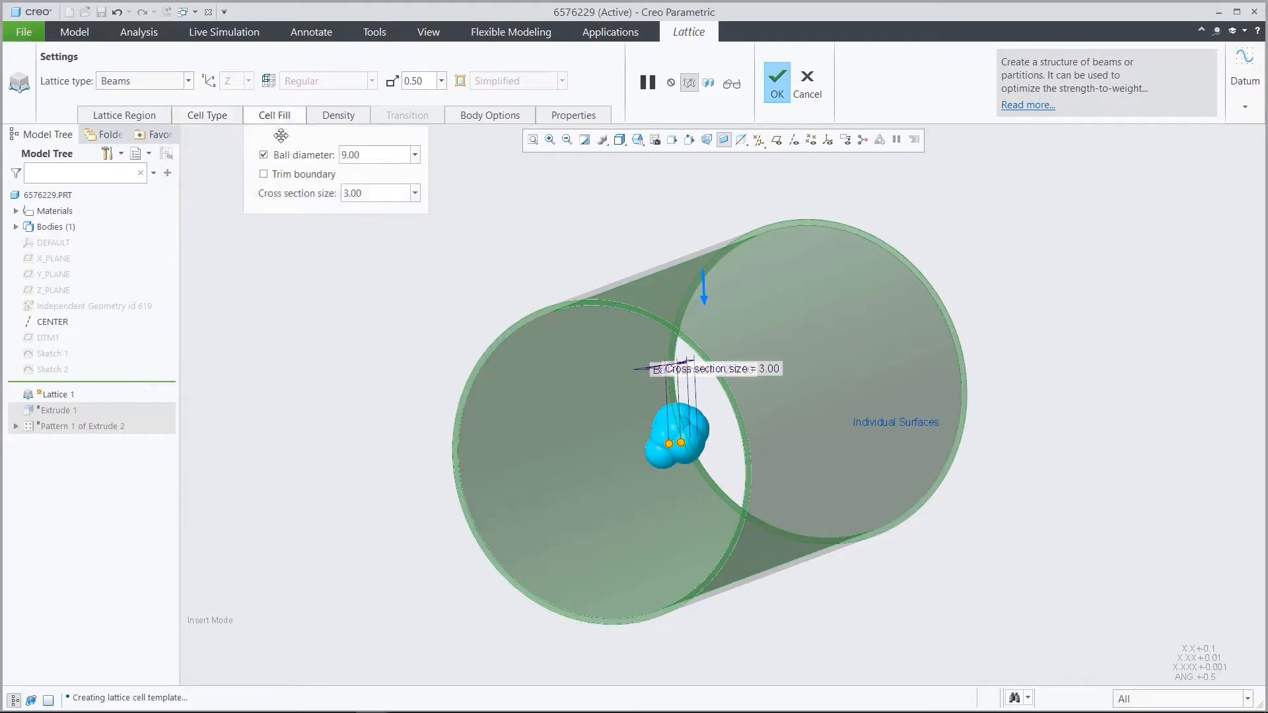
{"action": "left_click", "coordinate": [264, 155]}
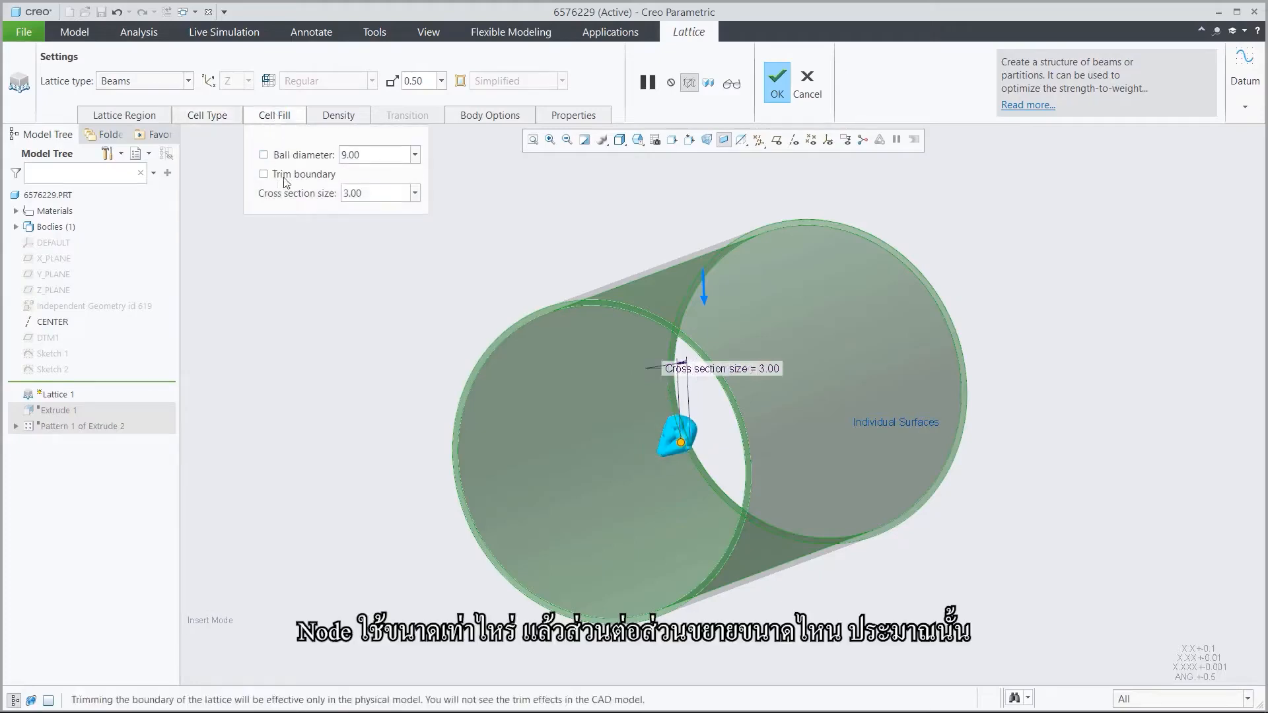
{"action": "left_click", "coordinate": [370, 193]}
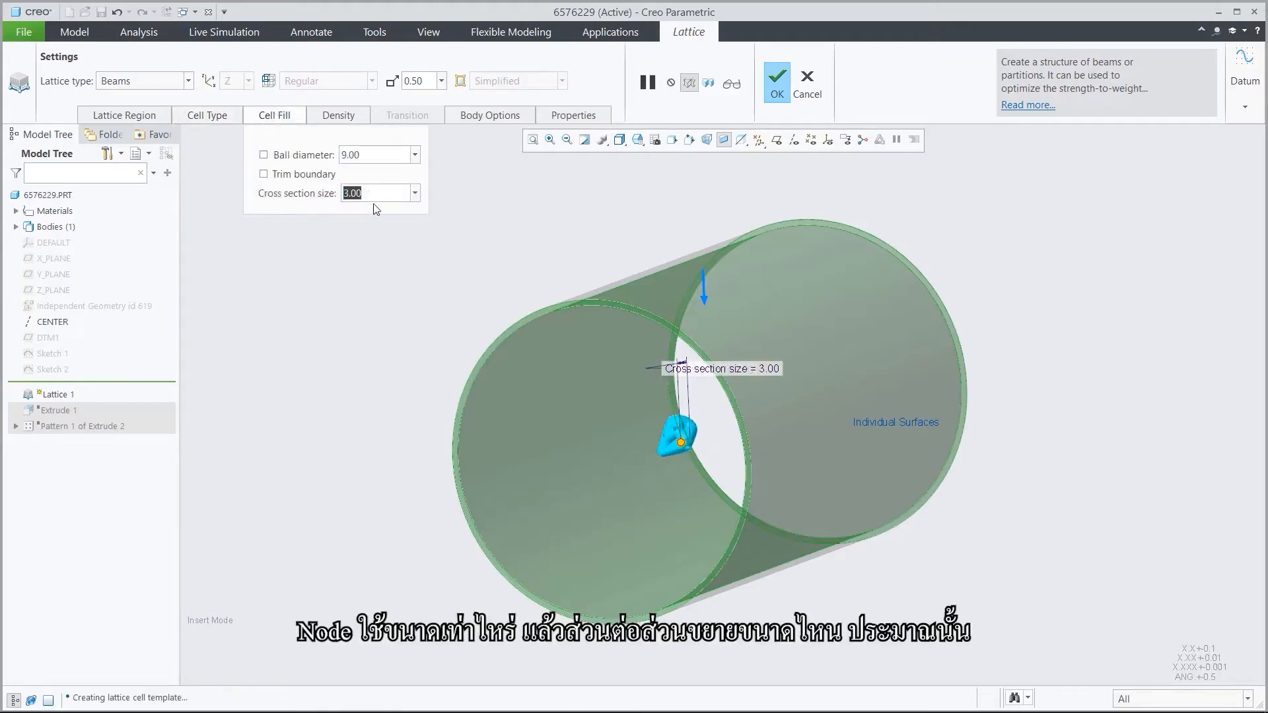
{"action": "type", "text": "2"}
{"action": "key", "text": "Return"}
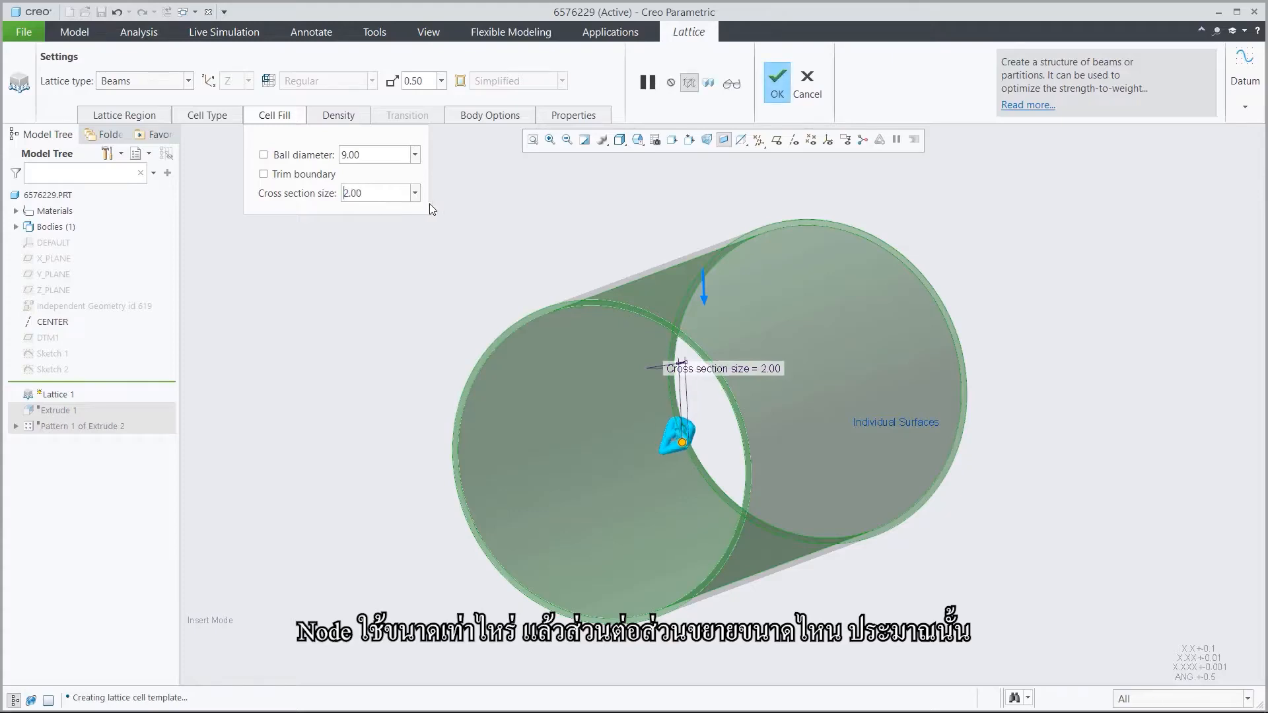
{"action": "left_click", "coordinate": [726, 85]}
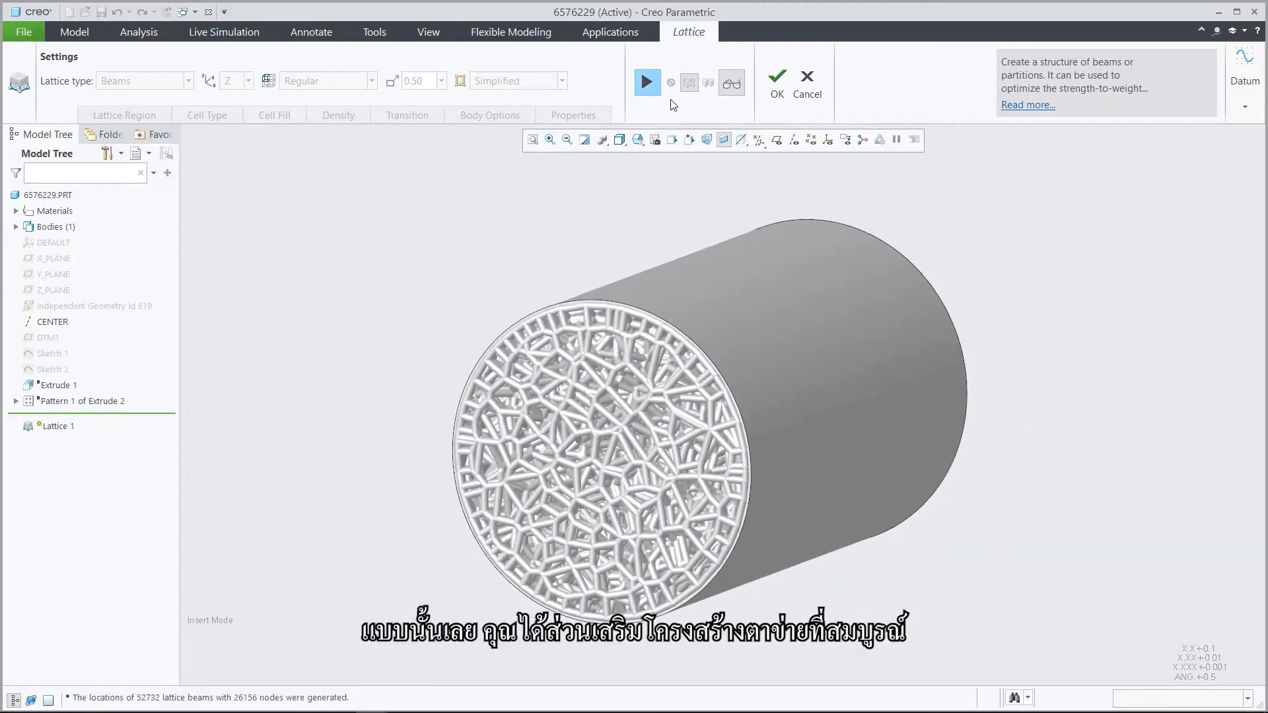
{"action": "left_click", "coordinate": [647, 84]}
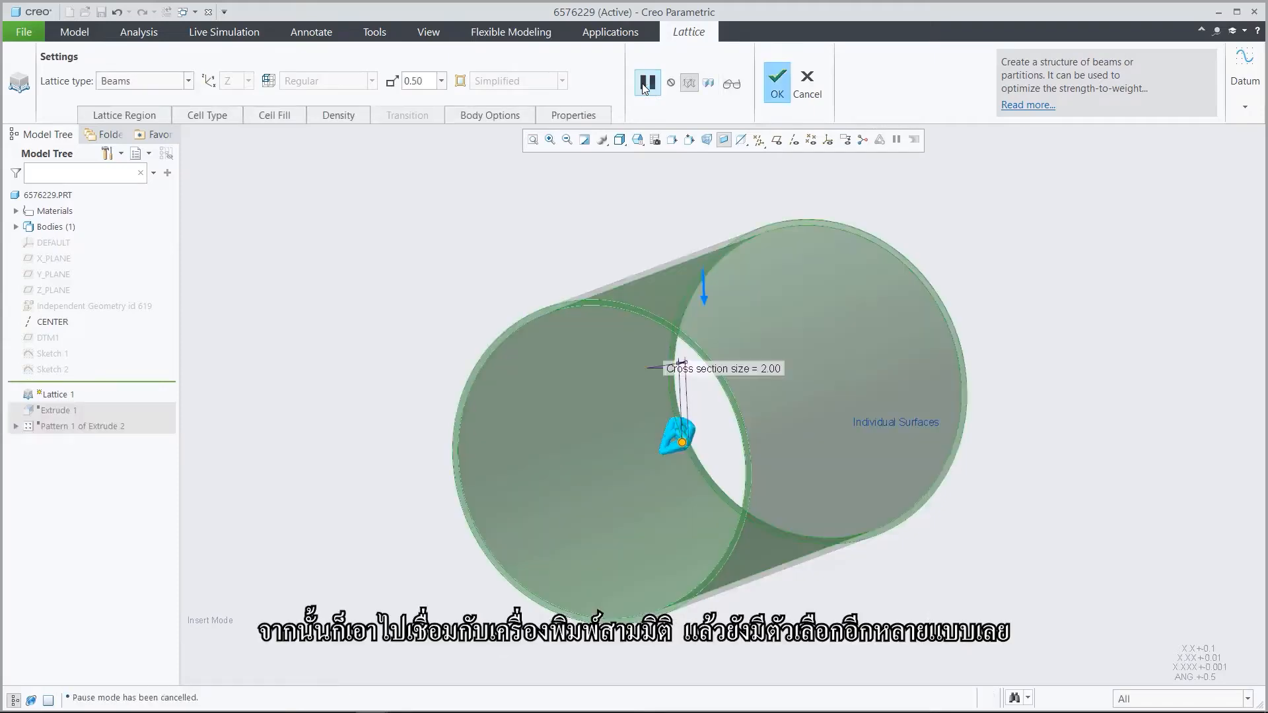
- Change the lattice type to 2.5D with hexagonal cells sized 6 in X and 6 in Y
{"action": "left_click", "coordinate": [165, 80]}
{"action": "left_click", "coordinate": [159, 113]}
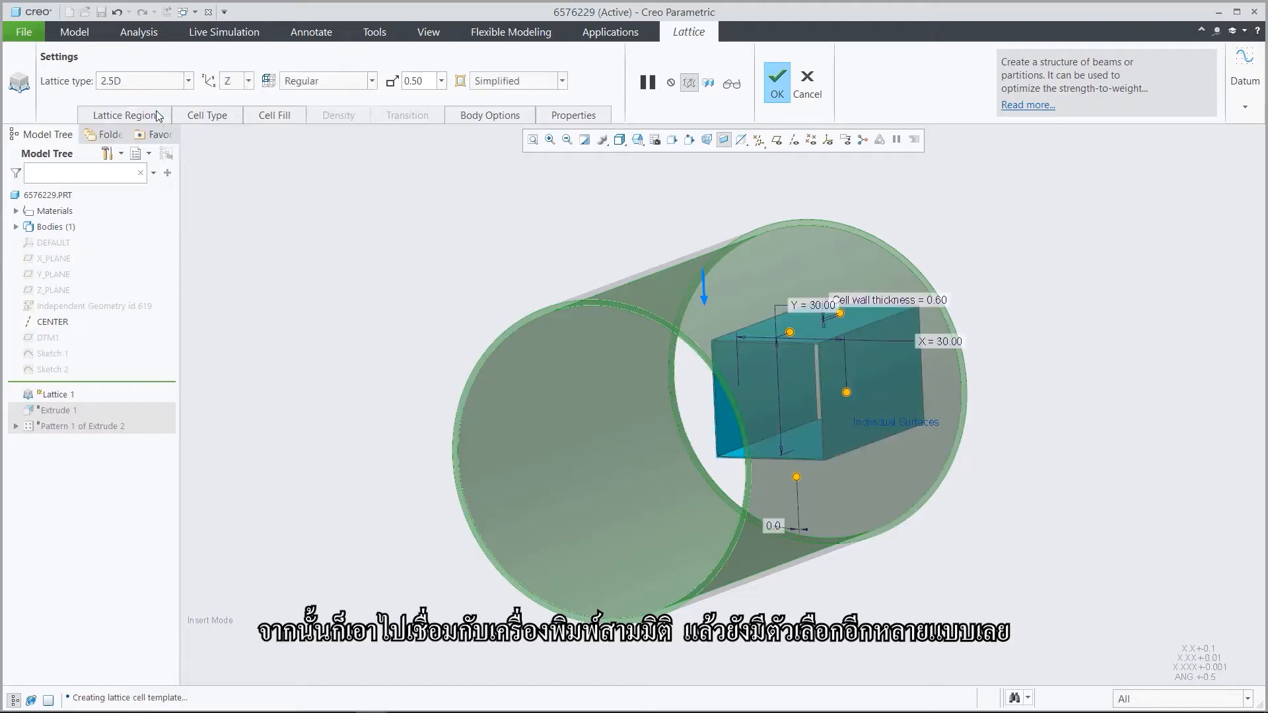
{"action": "left_click", "coordinate": [207, 116]}
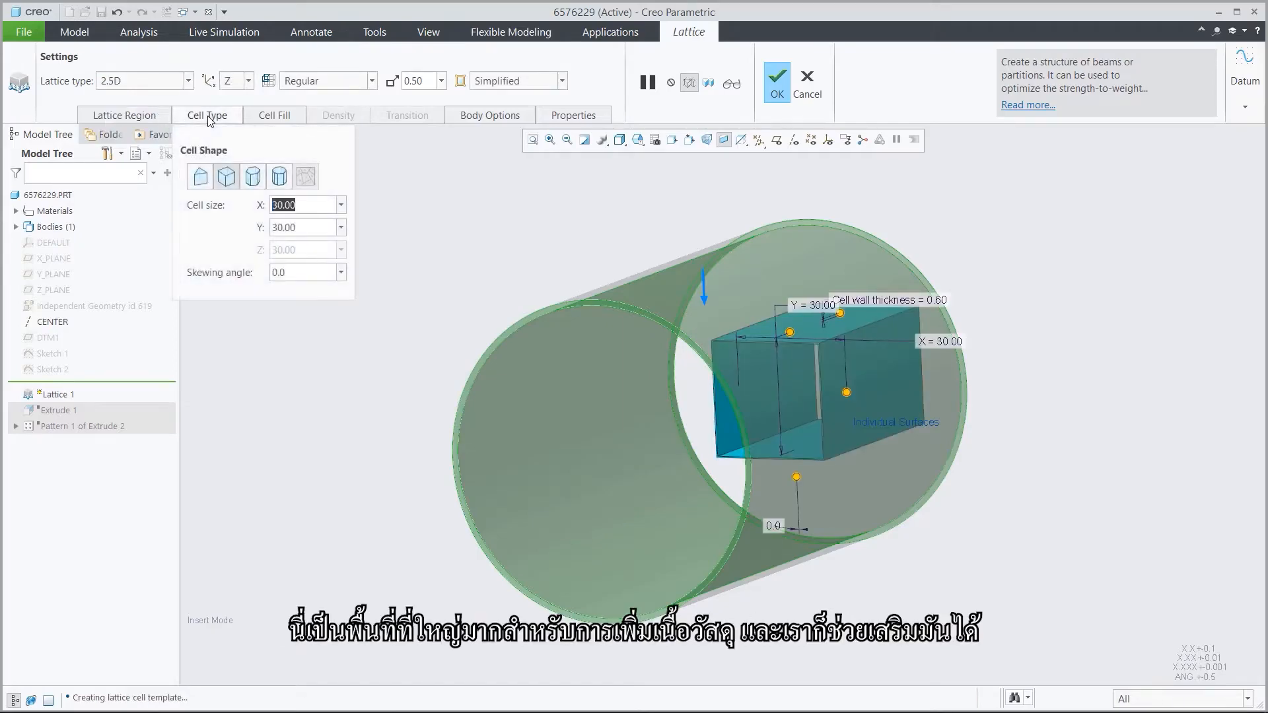
{"action": "left_click", "coordinate": [253, 177]}
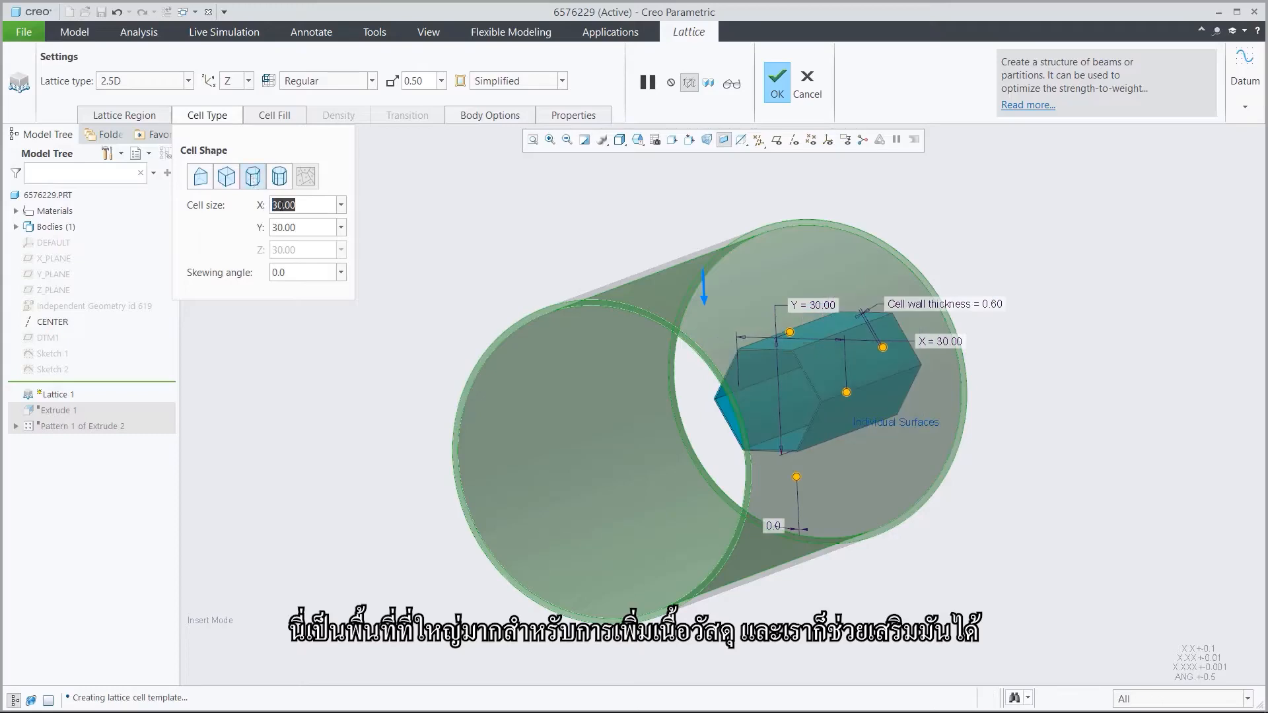
{"action": "type", "text": "6"}
{"action": "left_click", "coordinate": [304, 225]}
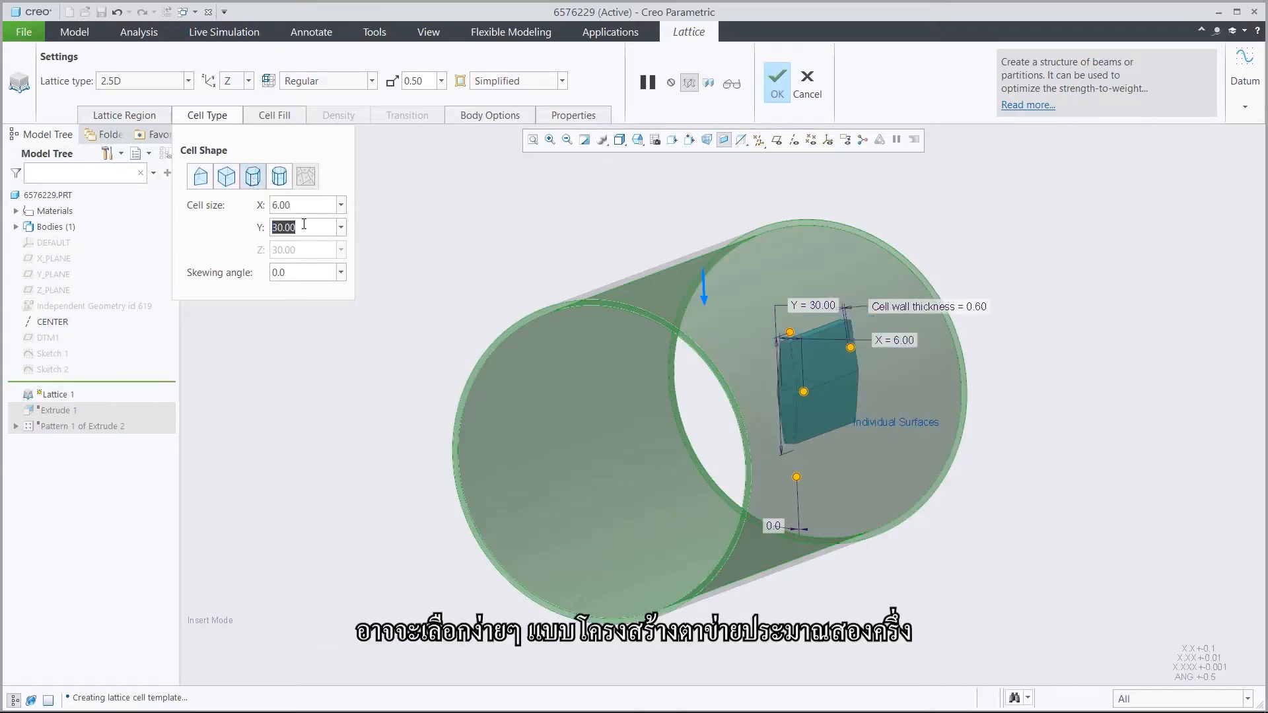
{"action": "type", "text": "6"}
{"action": "key", "text": "Return"}
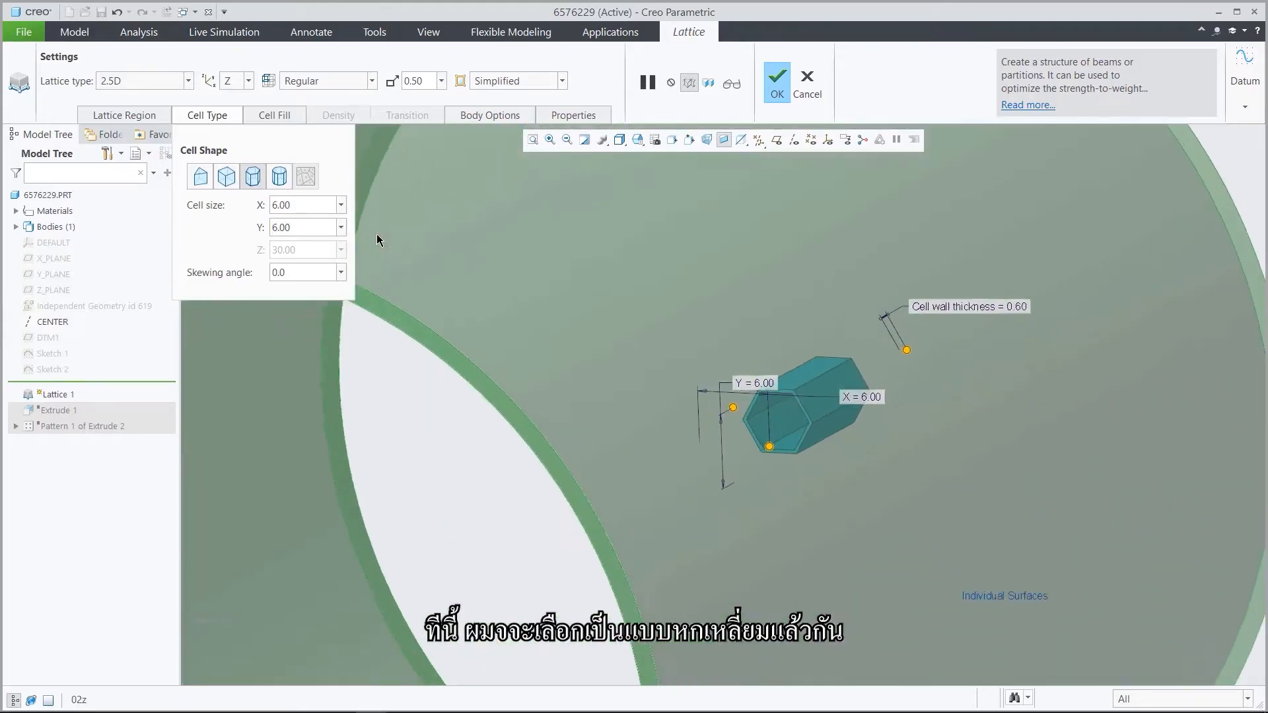
- Set the hexagonal cells' wall thickness to 1.2 and round radius to 0.4, and preview the lattice
{"action": "left_click", "coordinate": [278, 115]}
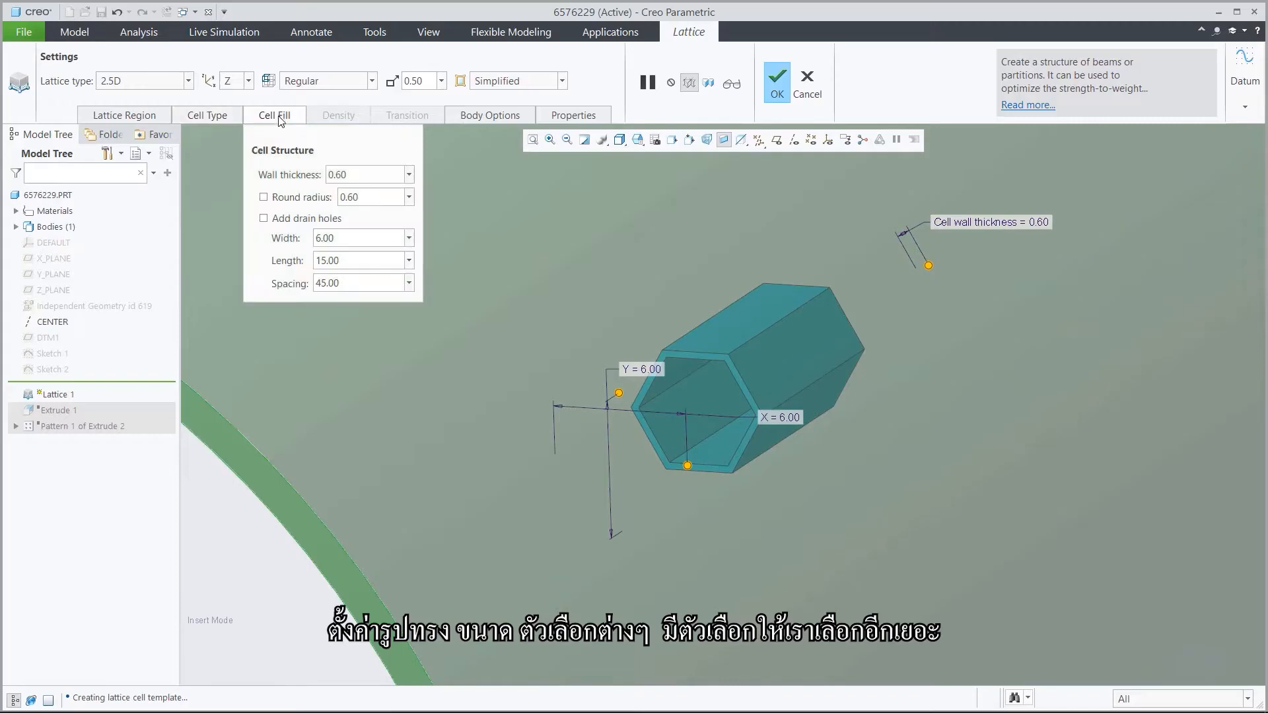
{"action": "double_click", "coordinate": [363, 175]}
{"action": "type", "text": "1.2"}
{"action": "key", "text": "Return"}
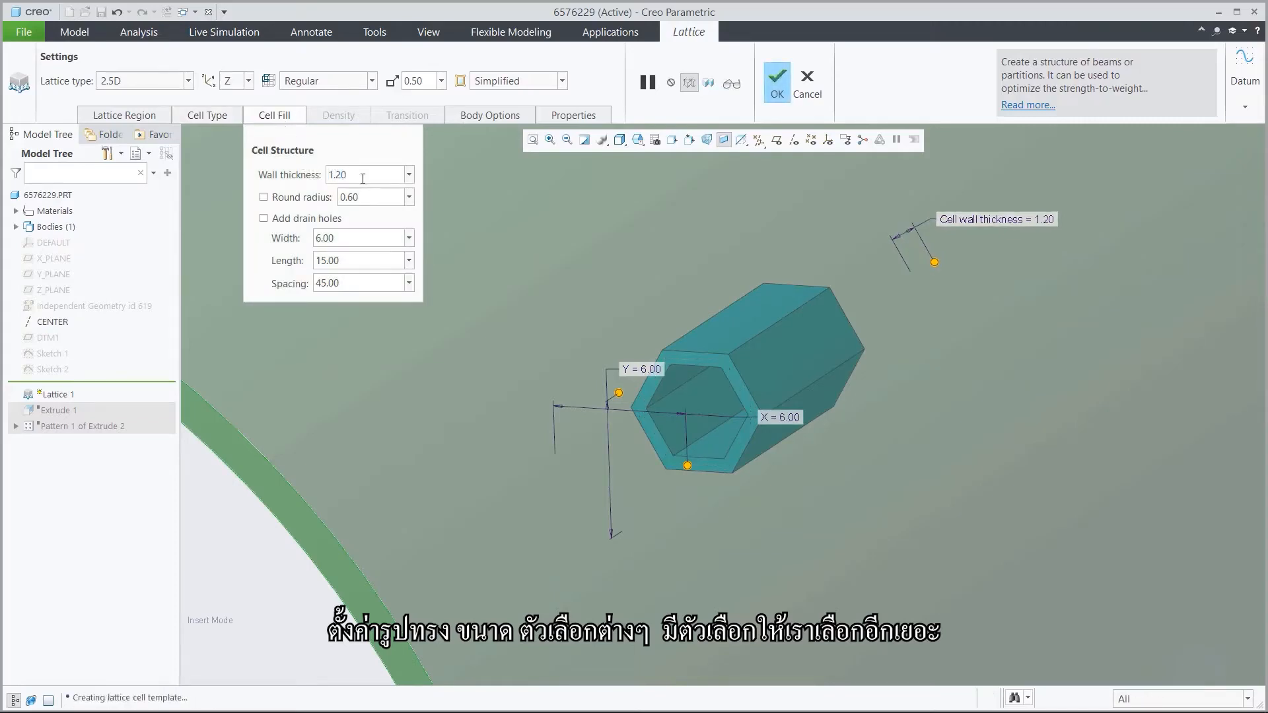
{"action": "left_click", "coordinate": [269, 199]}
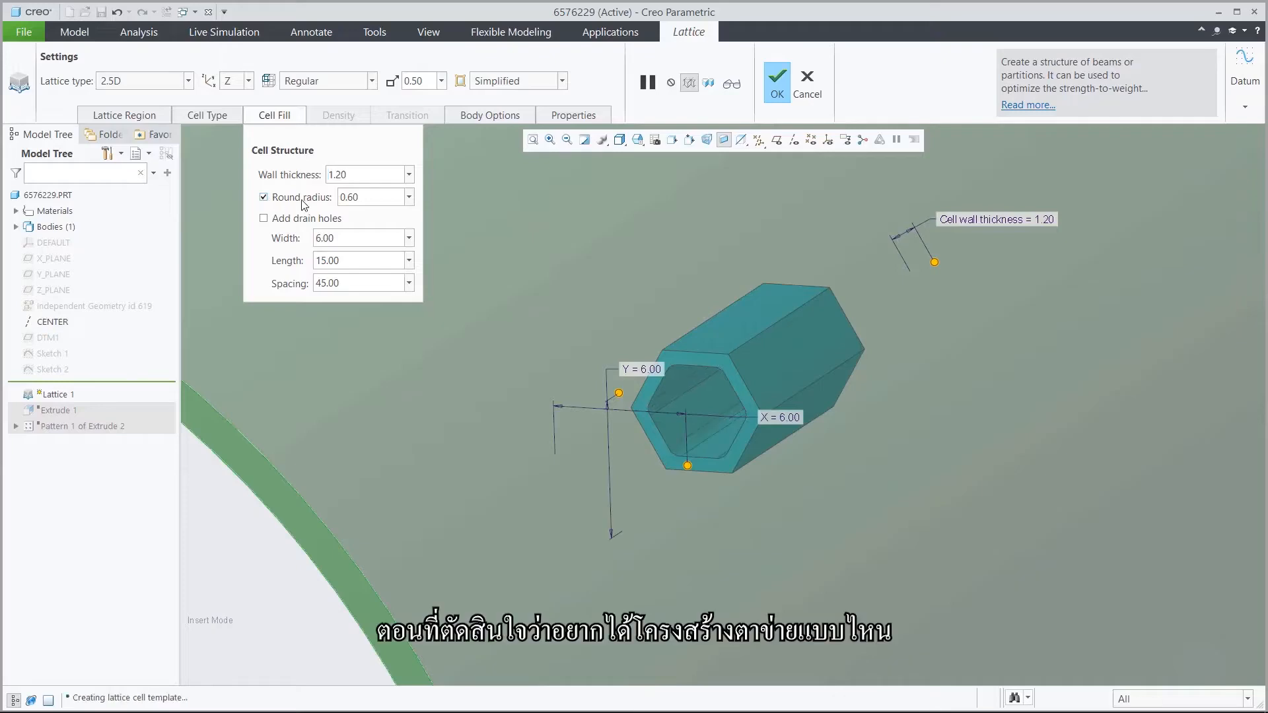
{"action": "double_click", "coordinate": [366, 199]}
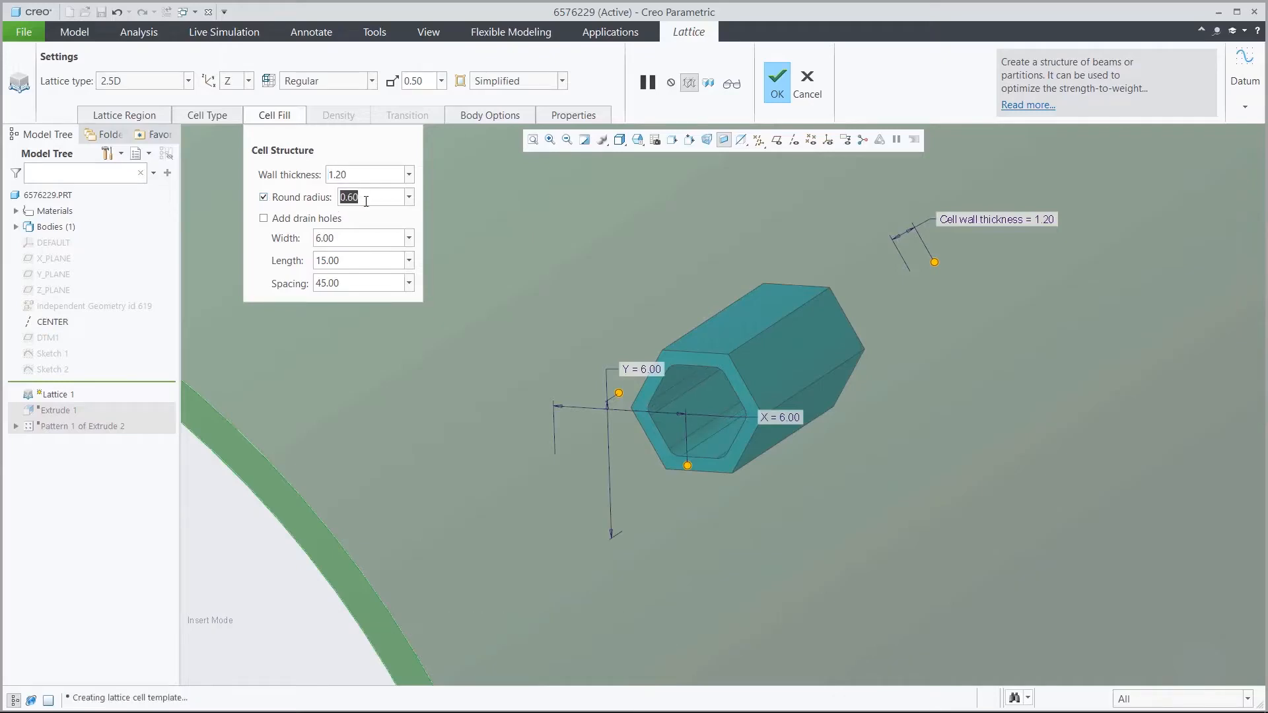
{"action": "type", "text": "0"}
{"action": "key", "text": "Return"}
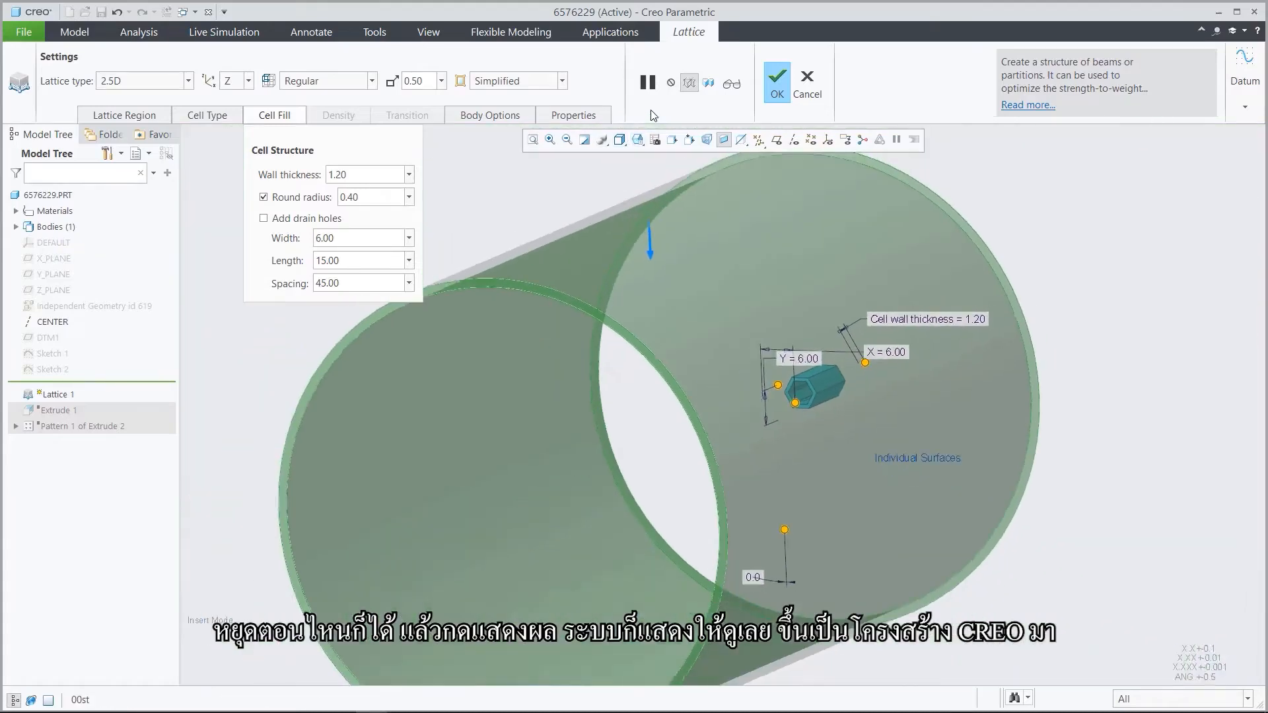
{"action": "left_click", "coordinate": [732, 83]}
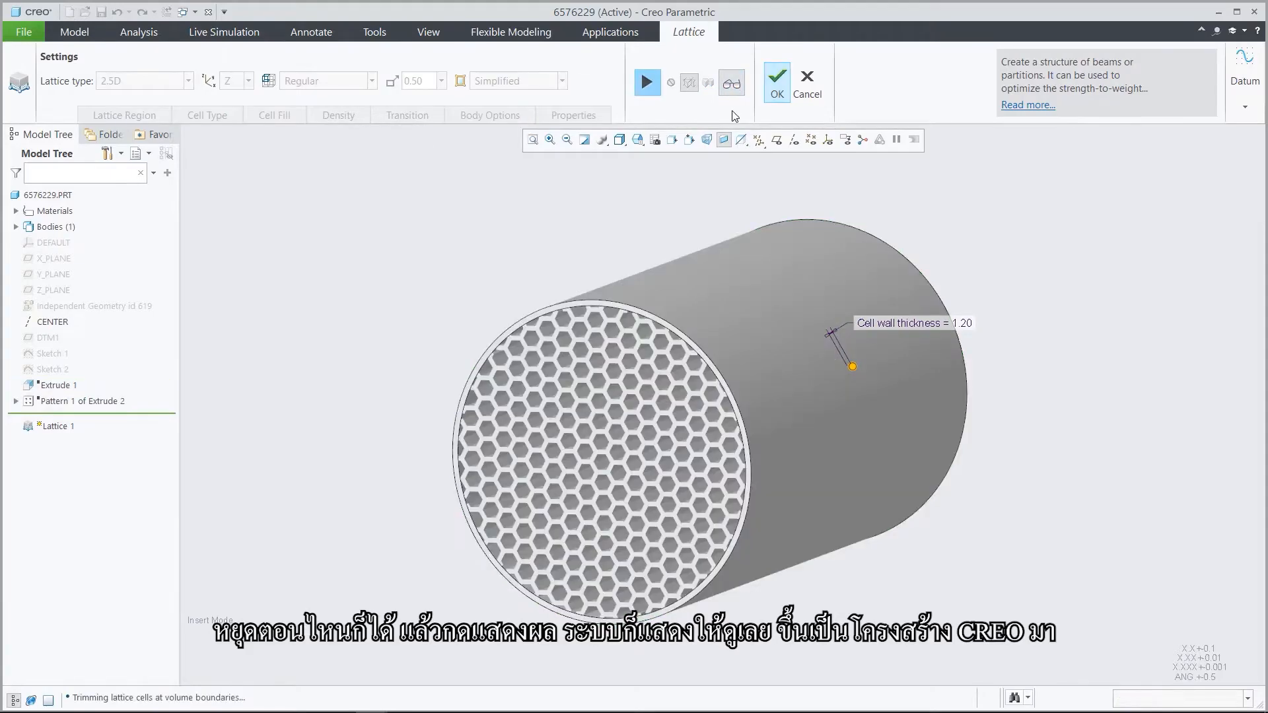
{"action": "left_click", "coordinate": [645, 86]}
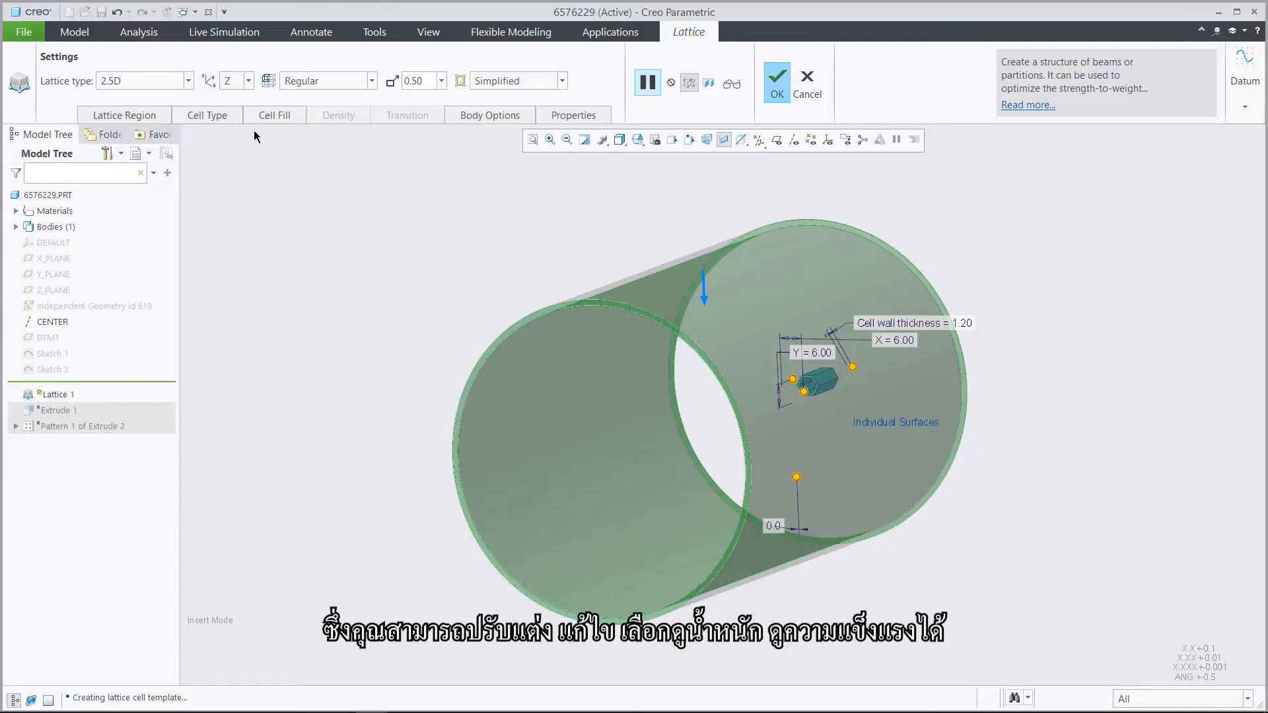
- Change the lattice type to Formula Driven with the Gyroid function
{"action": "left_click", "coordinate": [165, 82]}
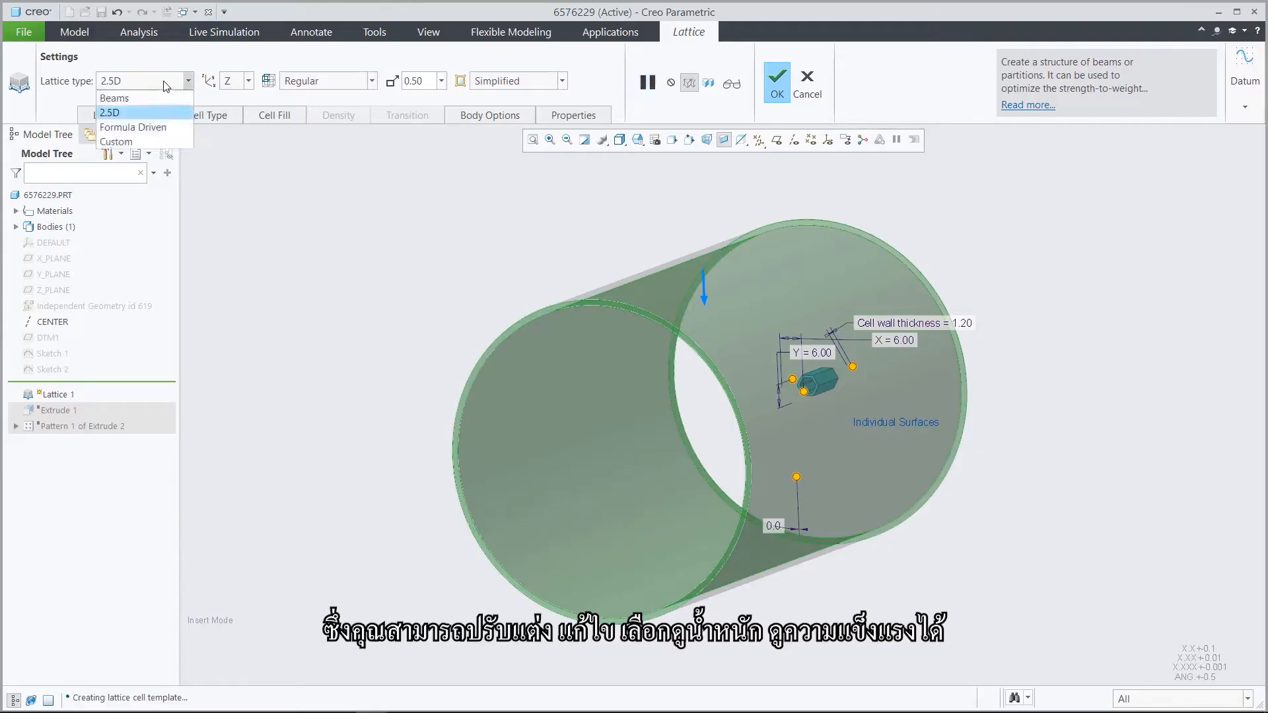
{"action": "left_click", "coordinate": [164, 126]}
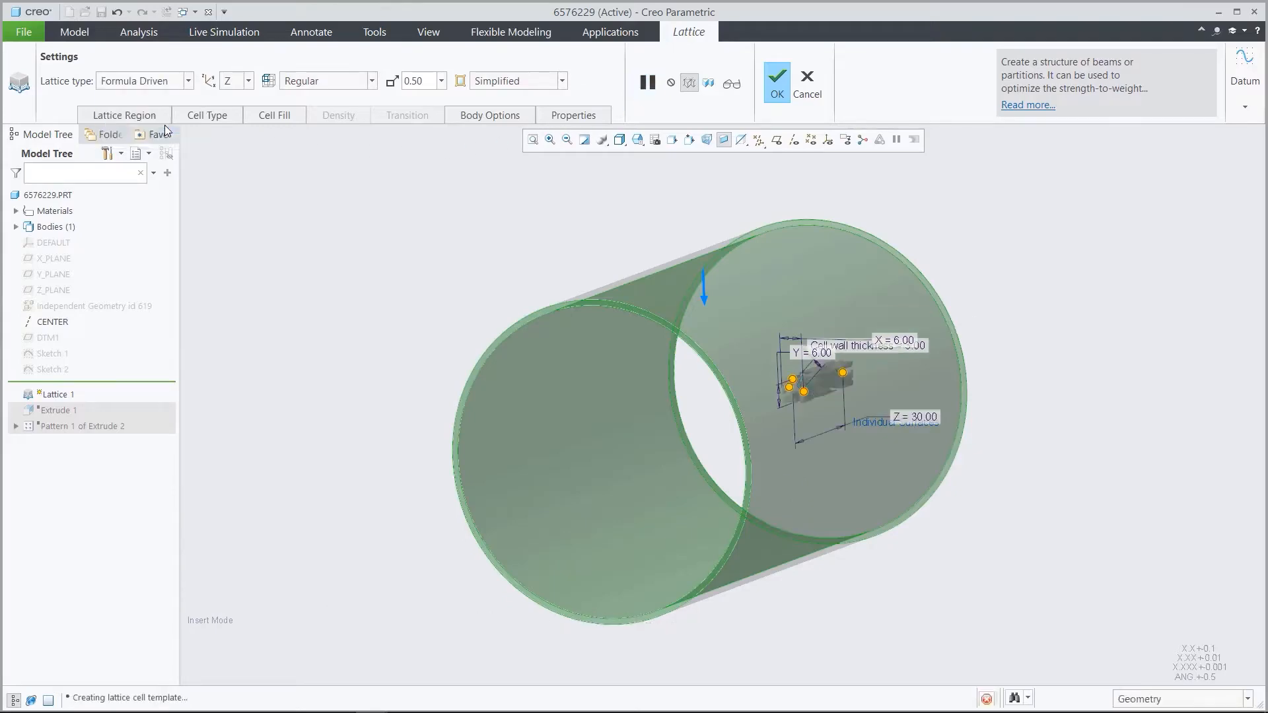
{"action": "left_click", "coordinate": [220, 117]}
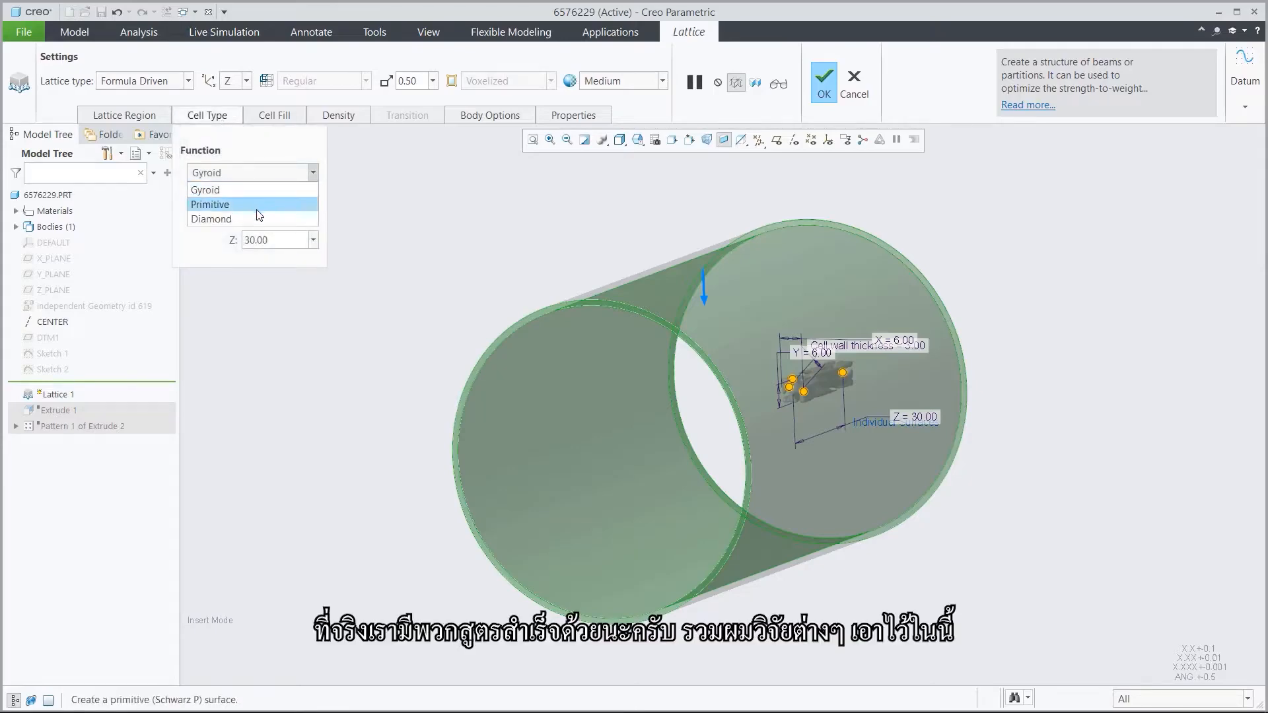
{"action": "left_click", "coordinate": [253, 192]}
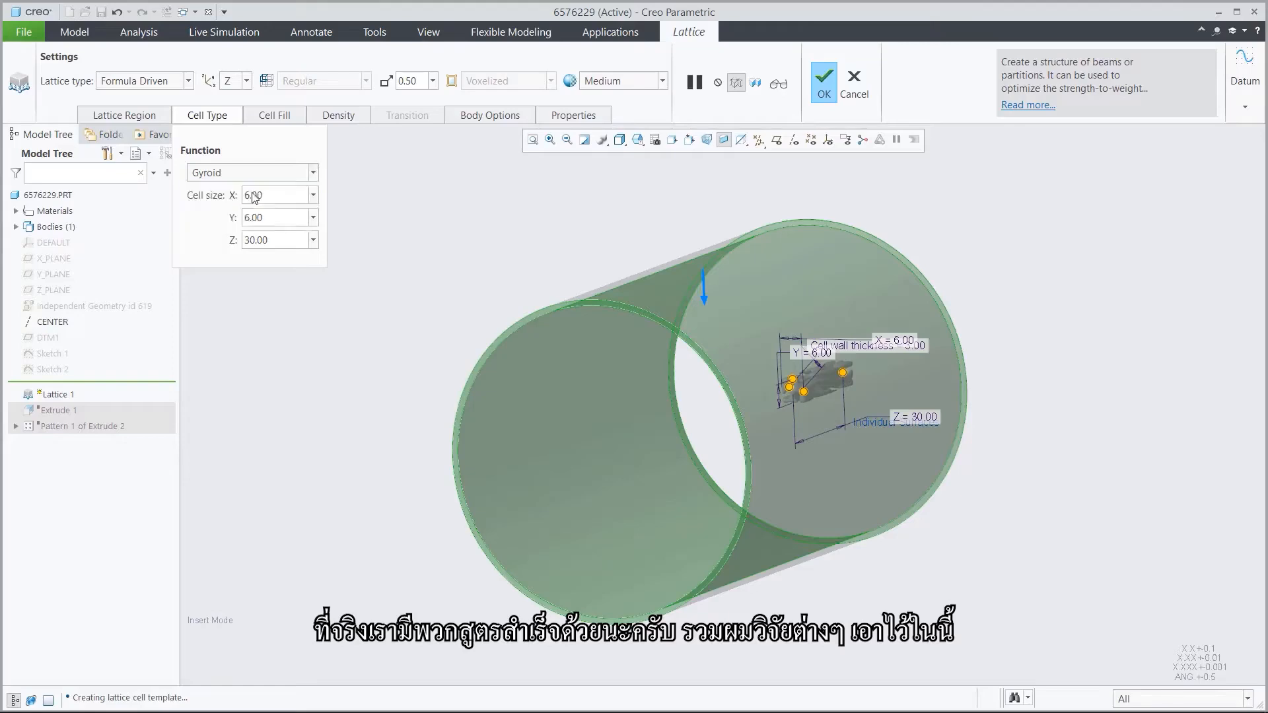
- Set the gyroid cell size to 30 in both X and Y
{"action": "double_click", "coordinate": [271, 197]}
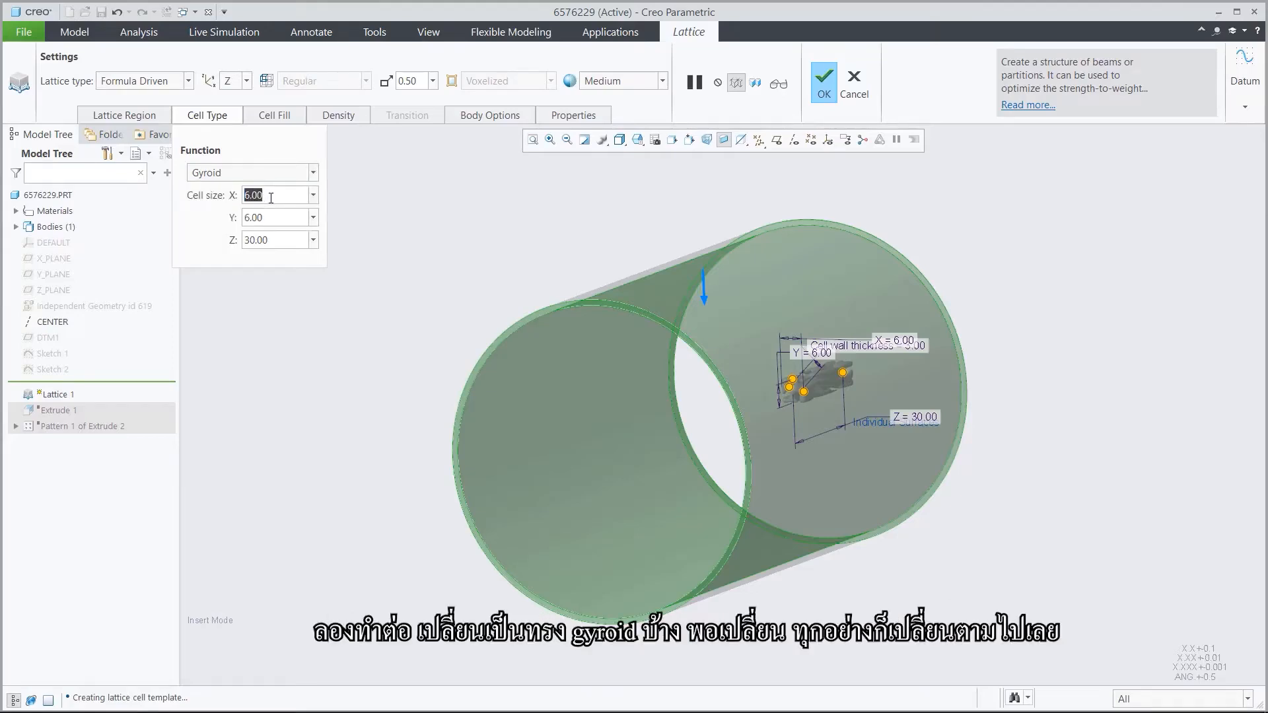
{"action": "type", "text": "30"}
{"action": "double_click", "coordinate": [271, 217]}
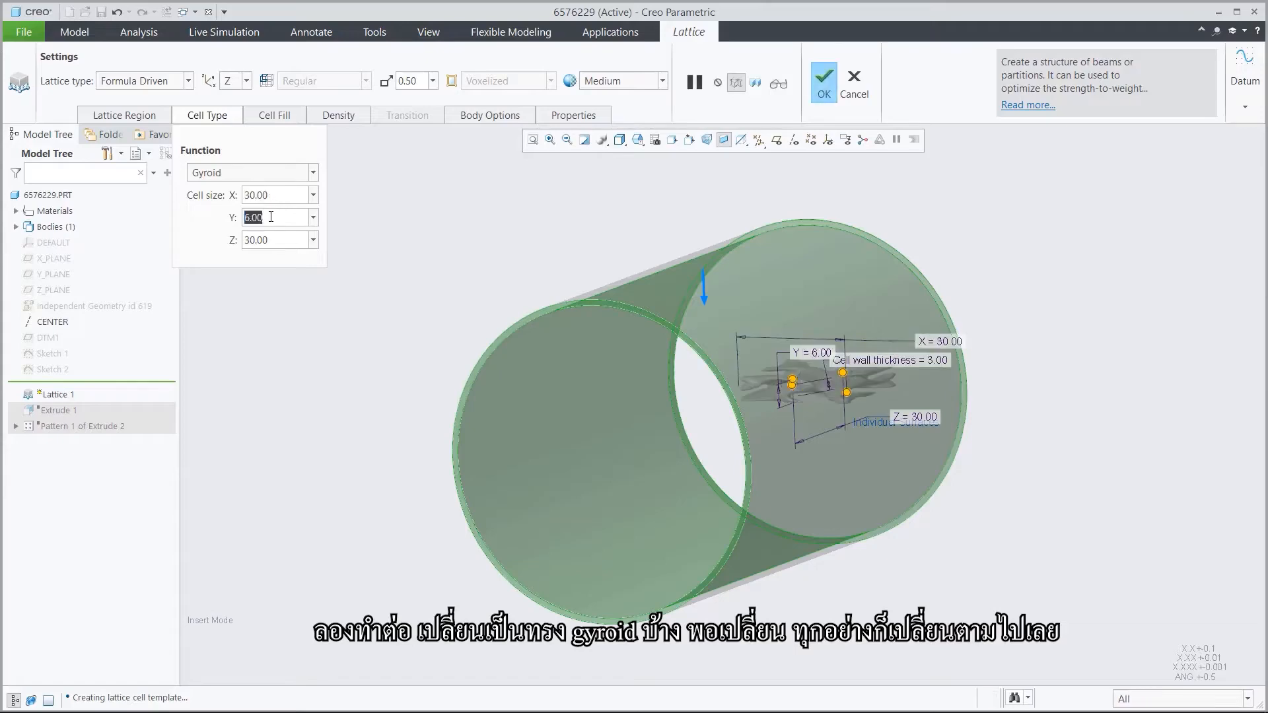
{"action": "type", "text": "30"}
{"action": "key", "text": "Return"}
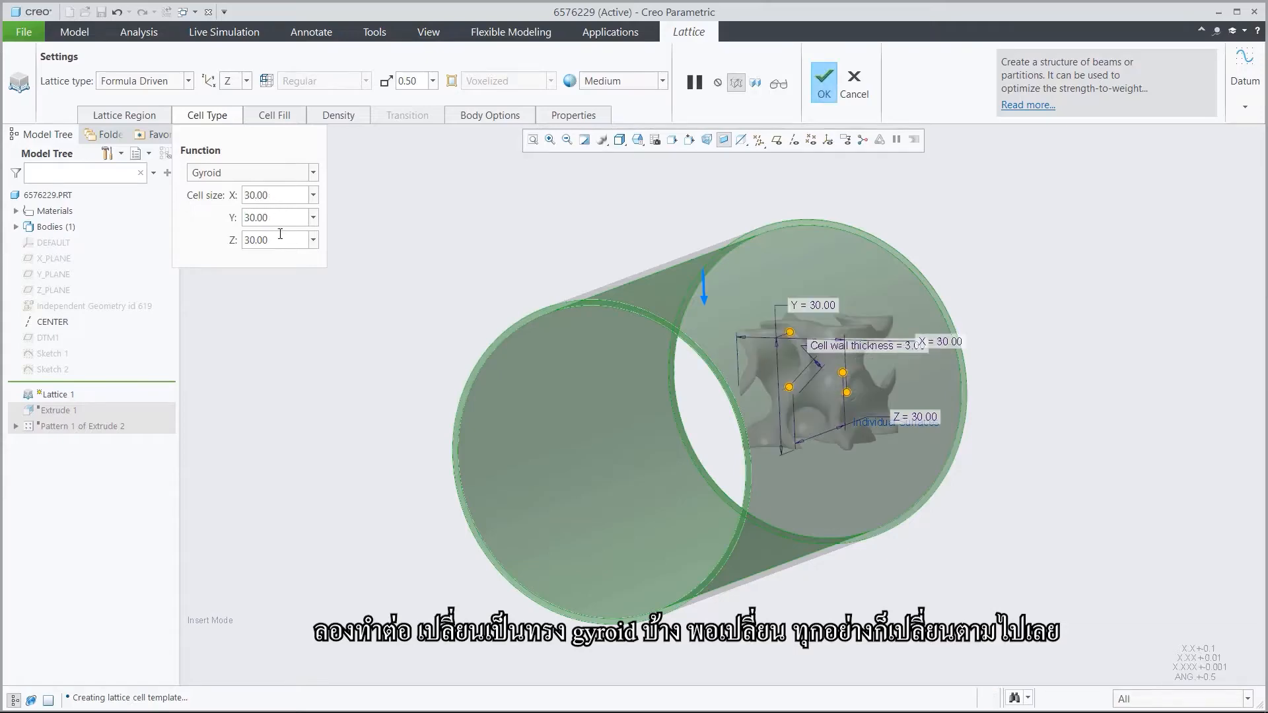
{"action": "double_click", "coordinate": [281, 238]}
{"action": "left_click", "coordinate": [281, 238]}
- Set the gyroid wall thickness to 2, preview the lattice, and complete the lattice feature
{"action": "left_click", "coordinate": [274, 115]}
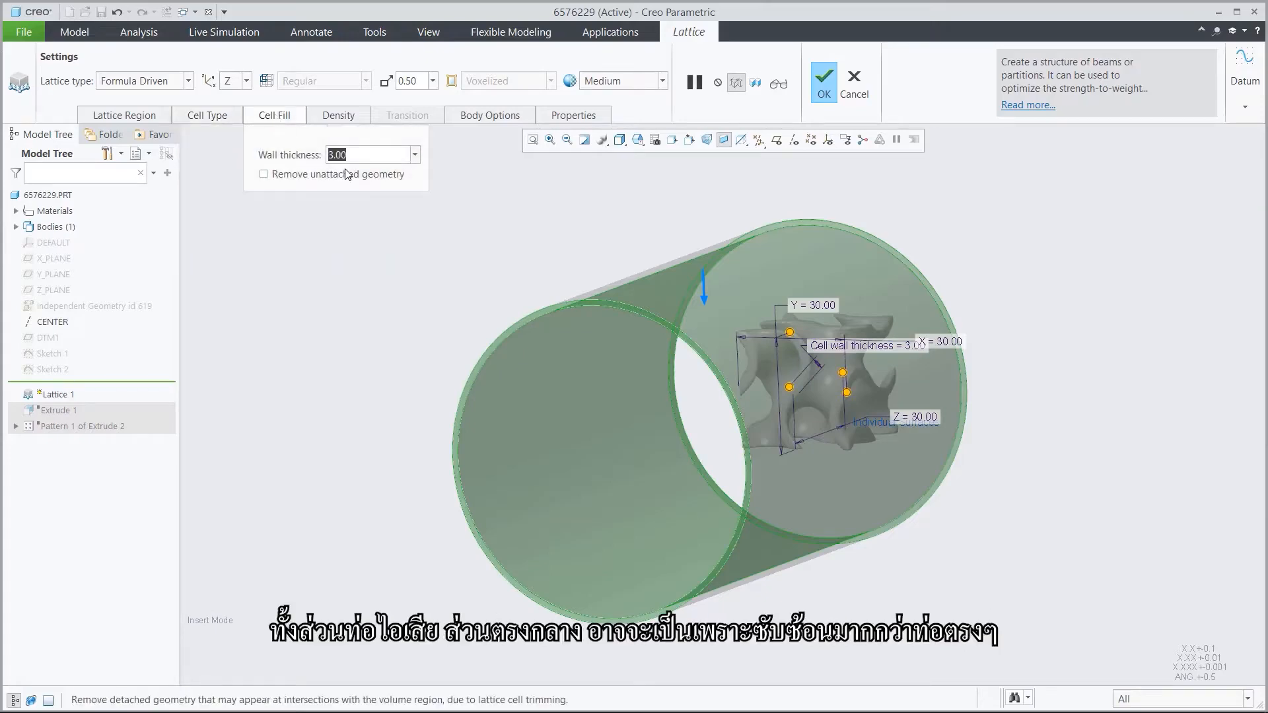
{"action": "type", "text": "2"}
{"action": "key", "text": "Return"}
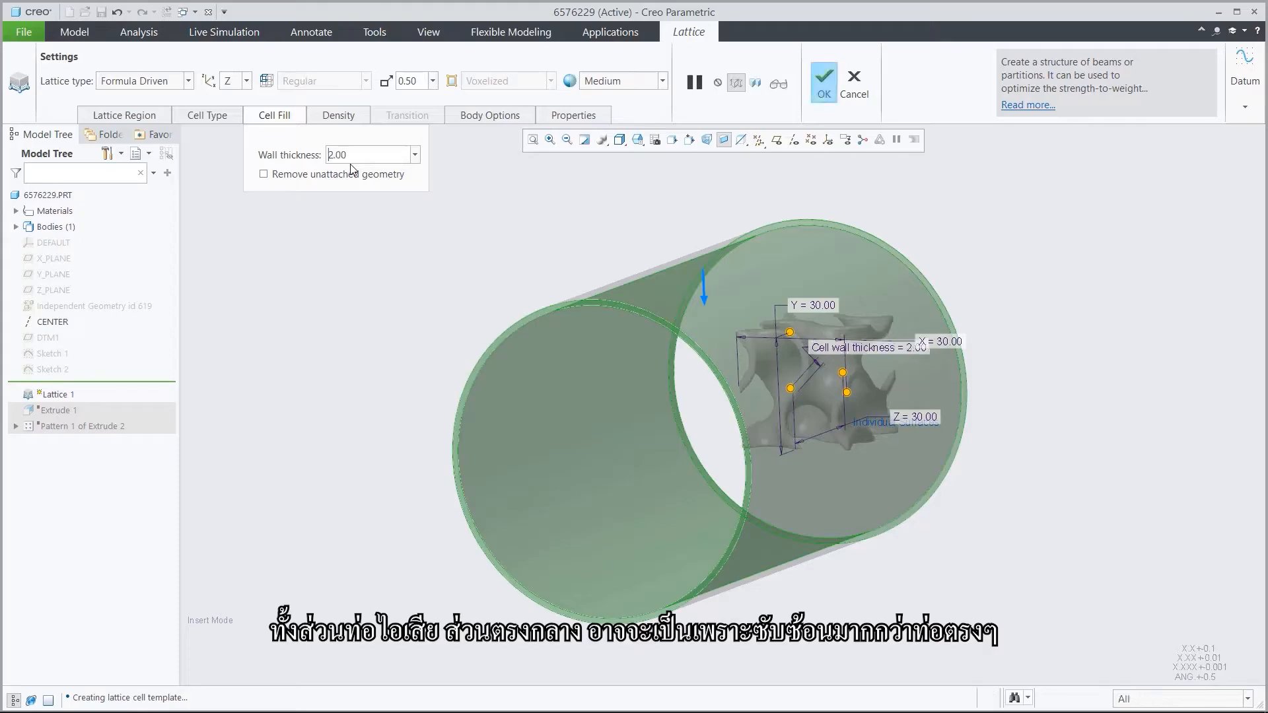
{"action": "left_click", "coordinate": [776, 87]}
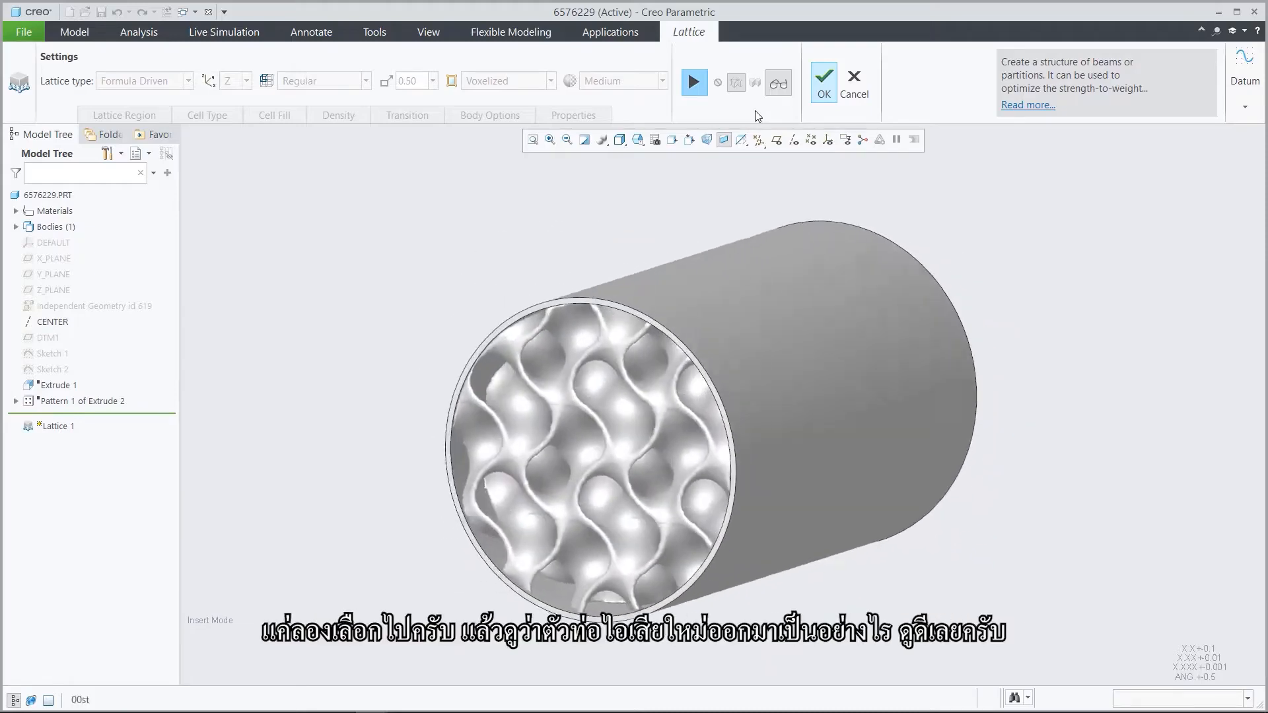
{"action": "left_click", "coordinate": [822, 79]}
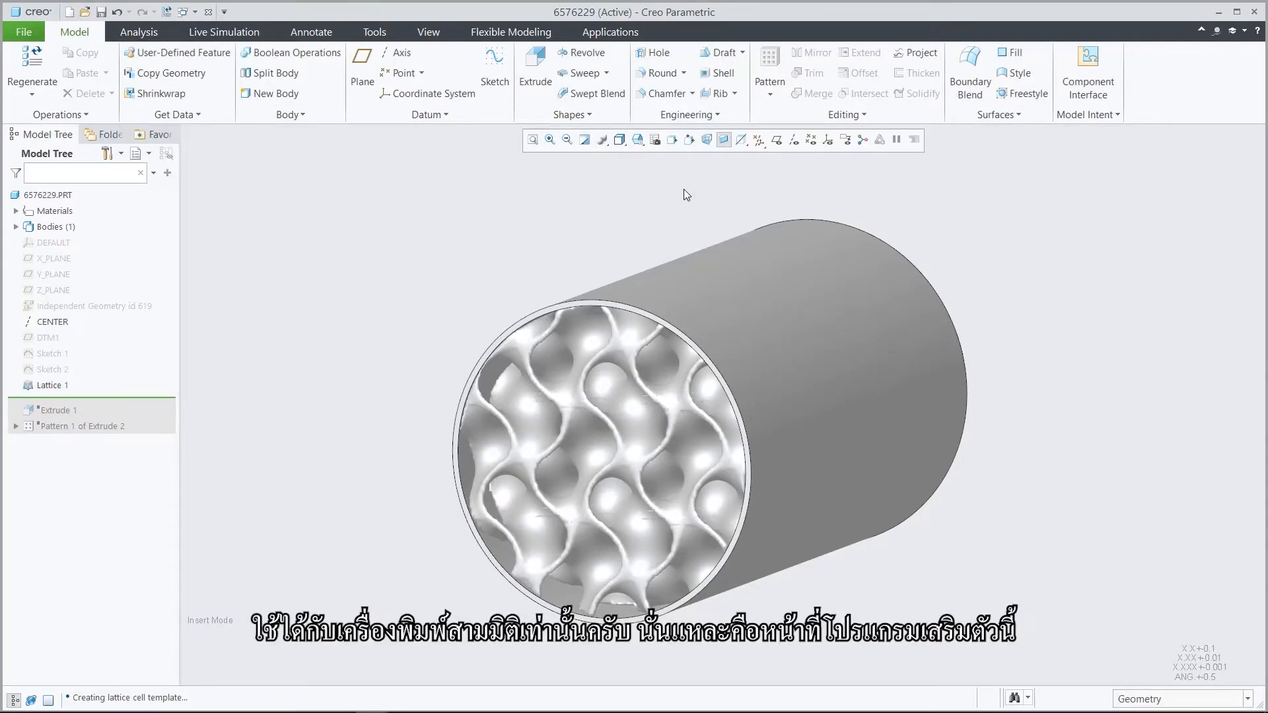
- Close the tube part and reset the layer status of the motorcycle assembly, ending in the model tree view
{"action": "left_click", "coordinate": [208, 12]}
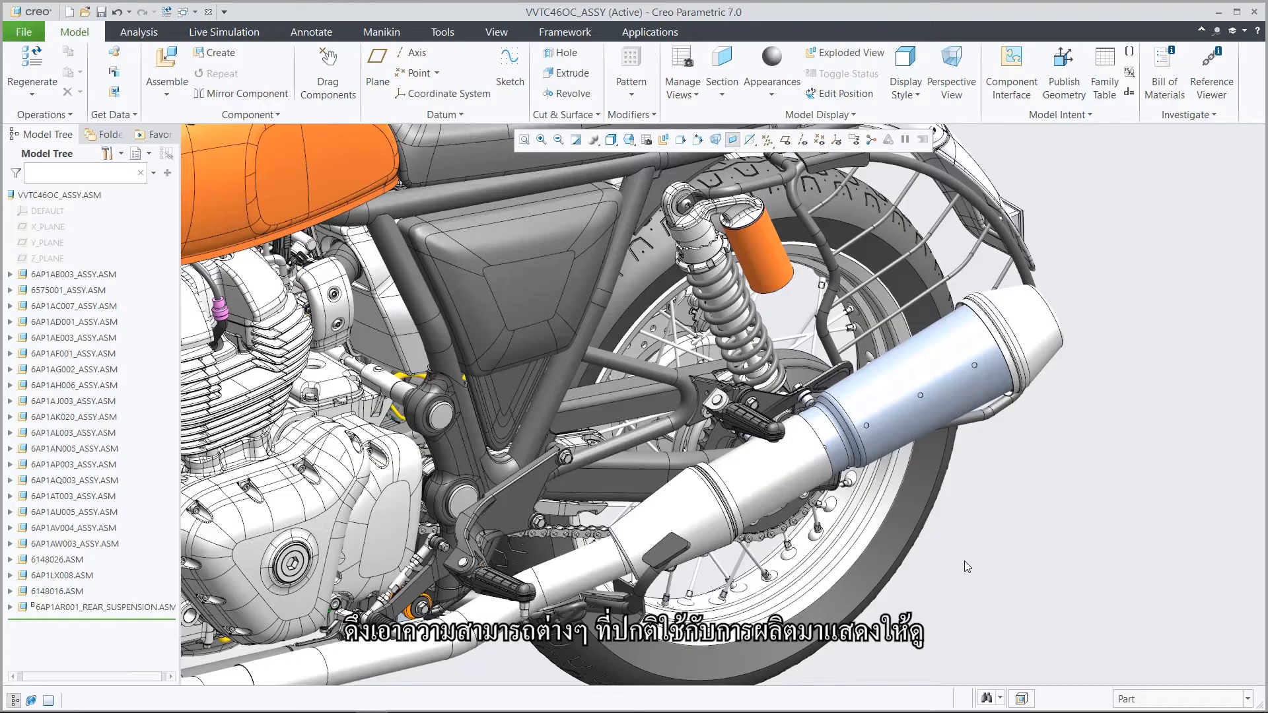
{"action": "left_click", "coordinate": [149, 154]}
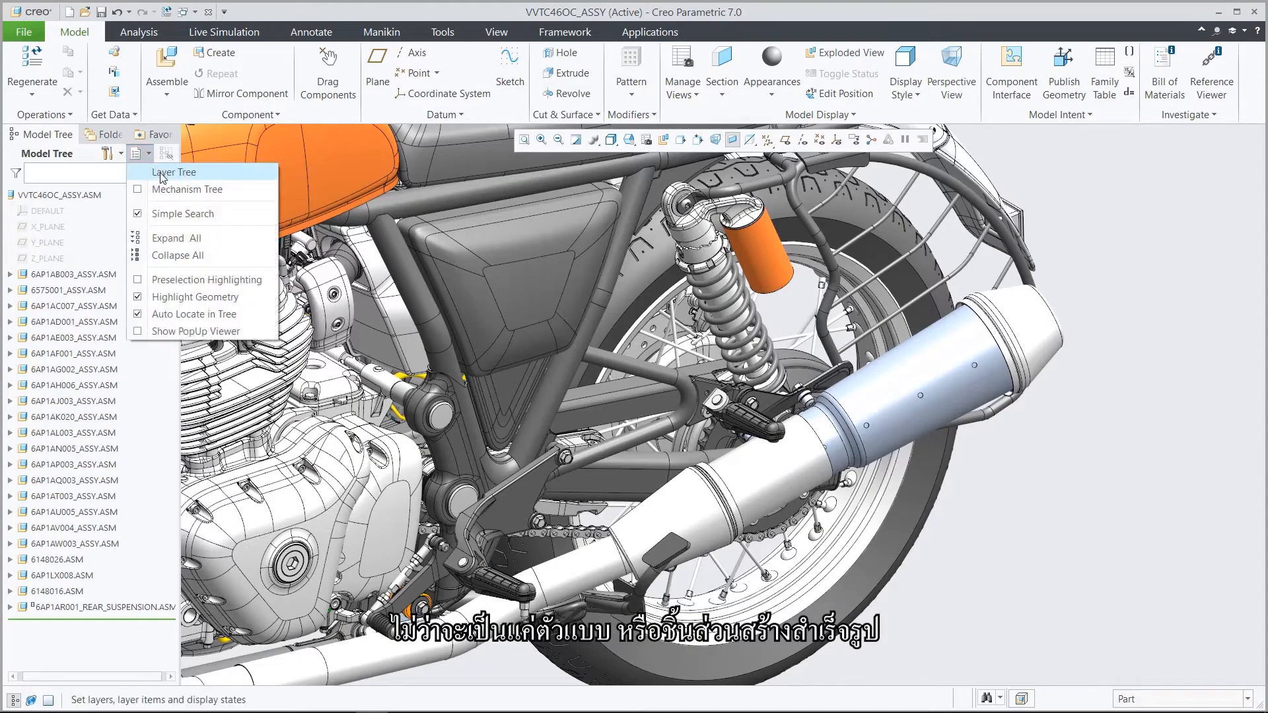
{"action": "left_click", "coordinate": [161, 173]}
{"action": "right_click", "coordinate": [136, 209]}
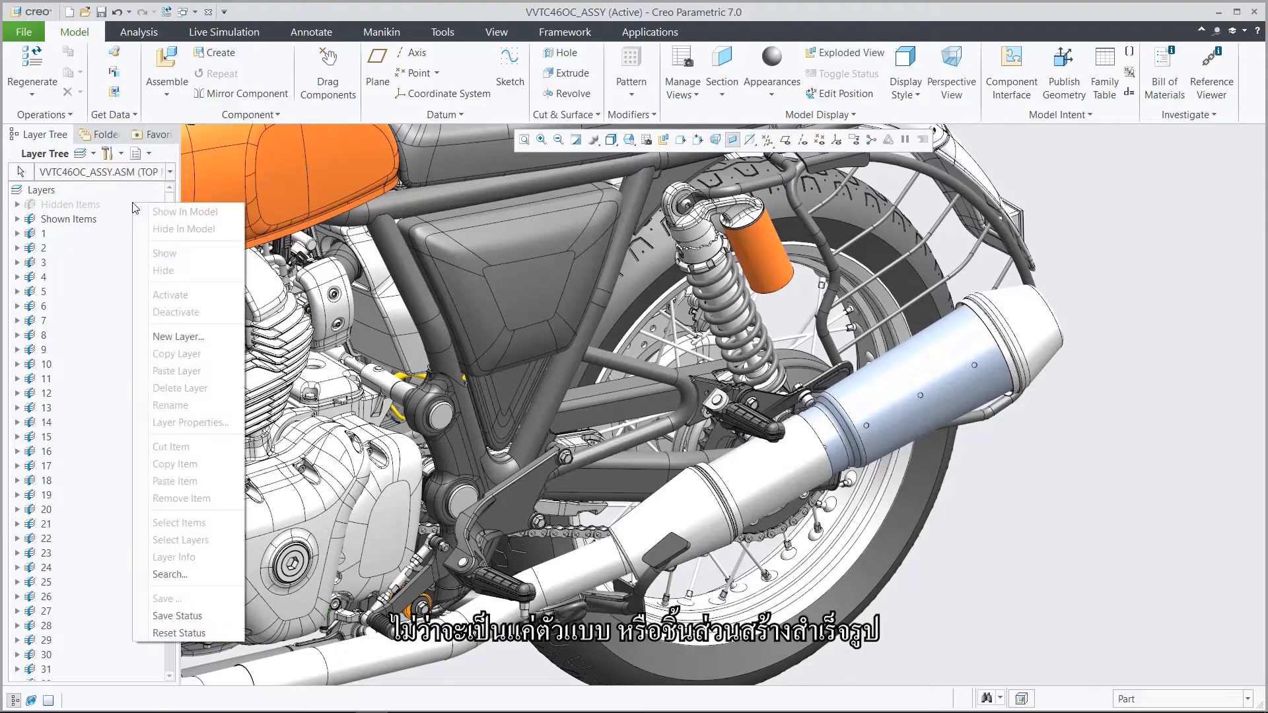
{"action": "left_click", "coordinate": [180, 633]}
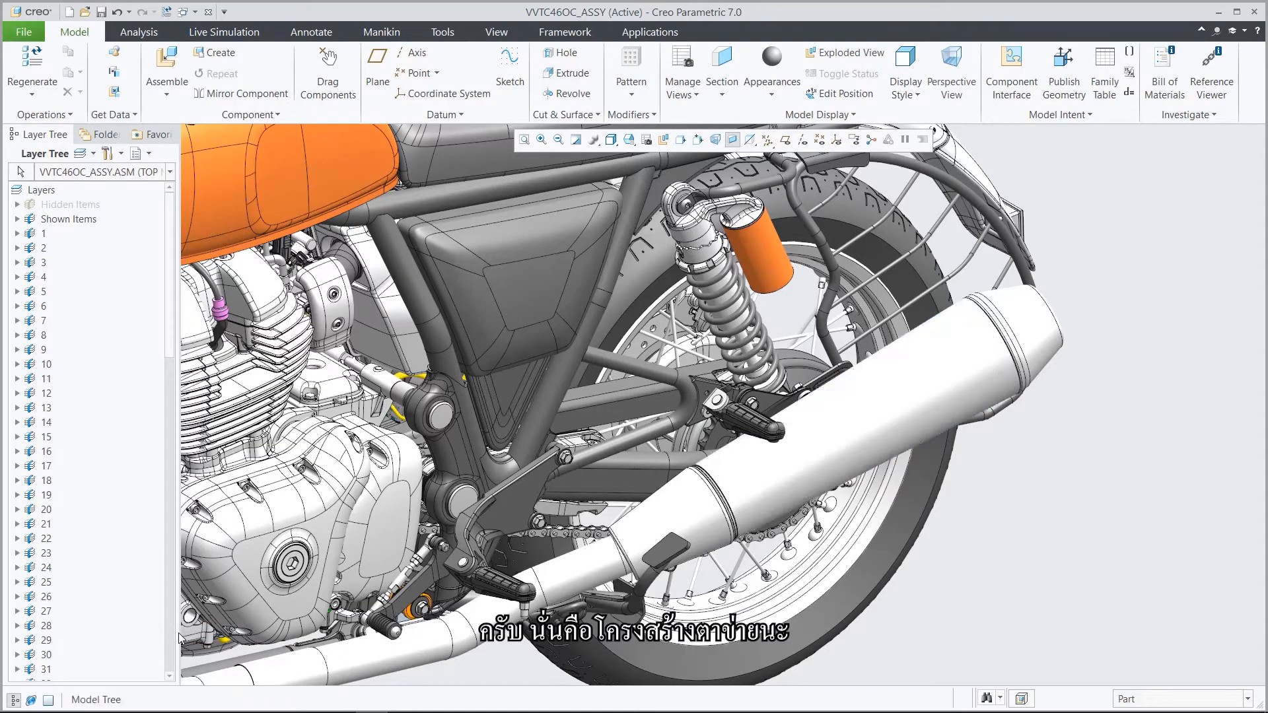
{"action": "left_click", "coordinate": [148, 154]}
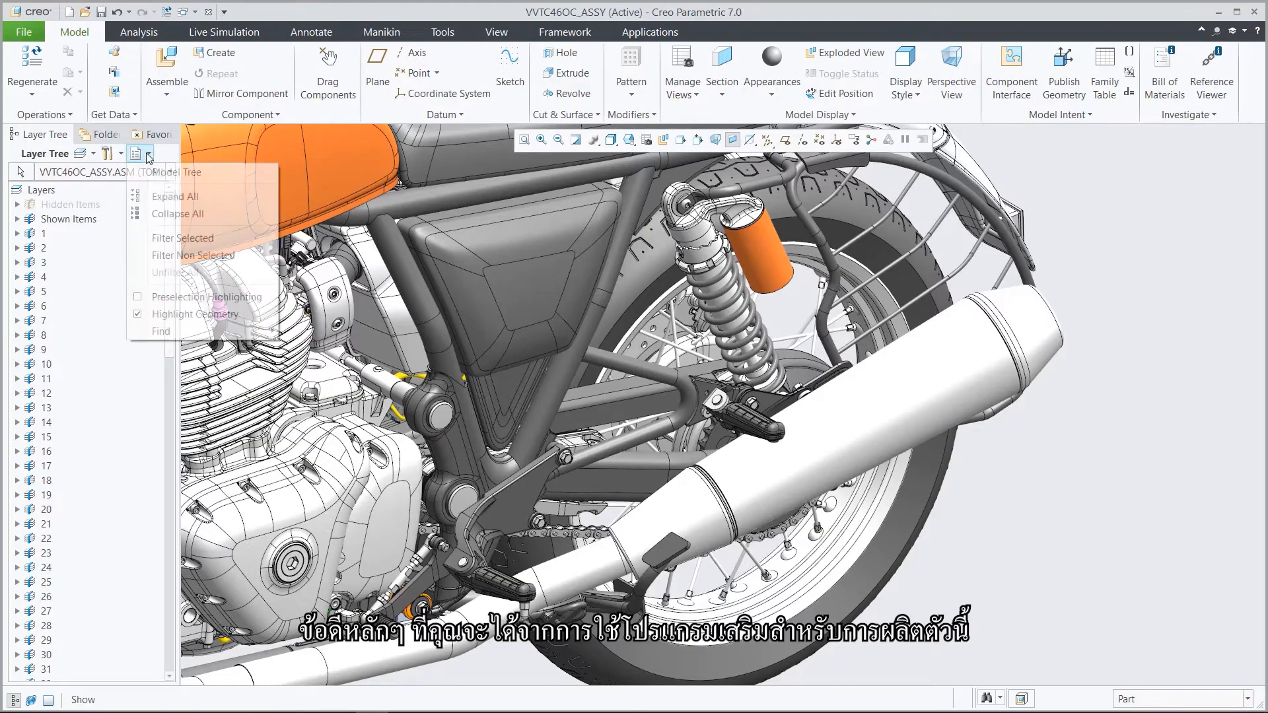
{"action": "left_click", "coordinate": [159, 173]}
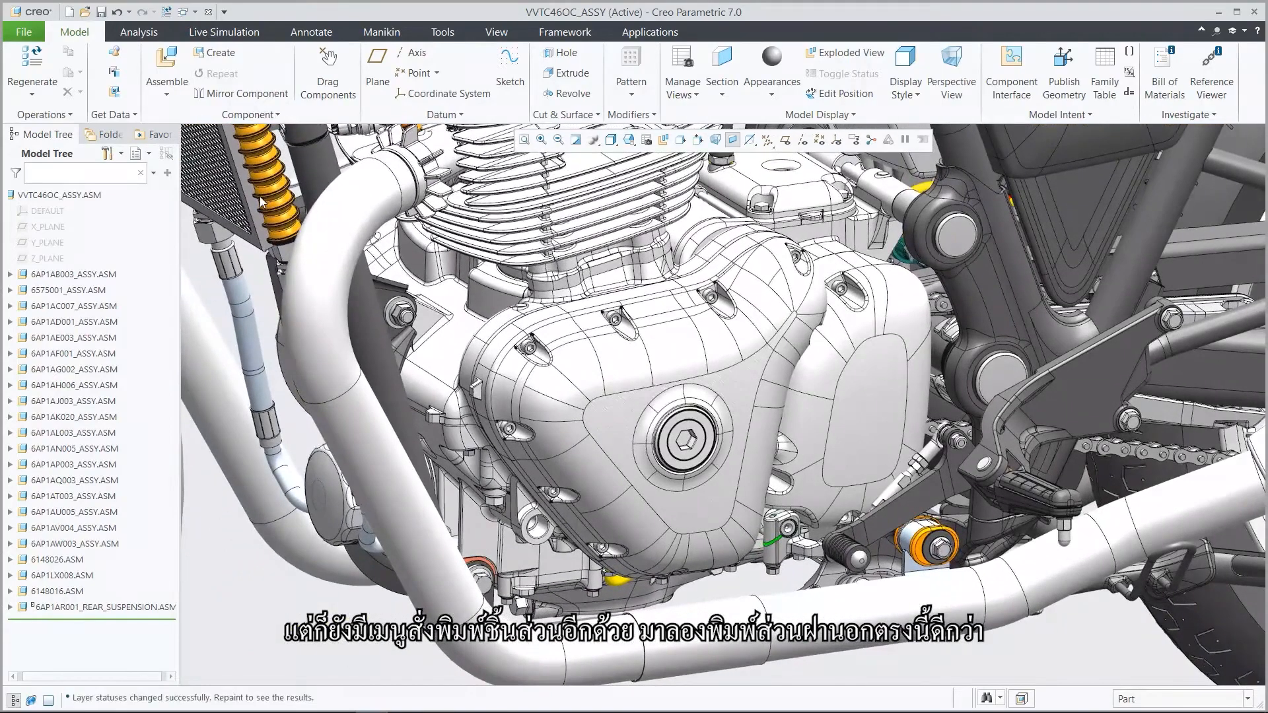
- Open the engine's outer cover part from the assembly, examine its outside and ribbed inside, and close it again
{"action": "left_click", "coordinate": [609, 421]}
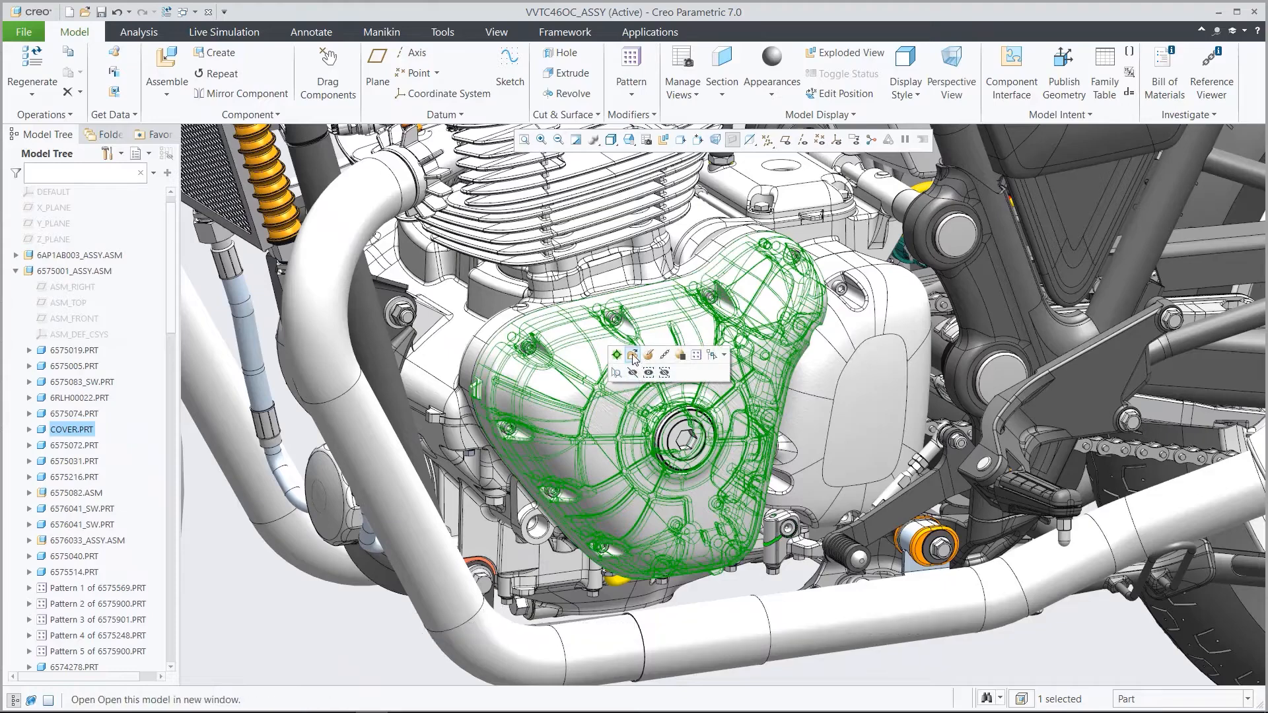
{"action": "left_click", "coordinate": [633, 356]}
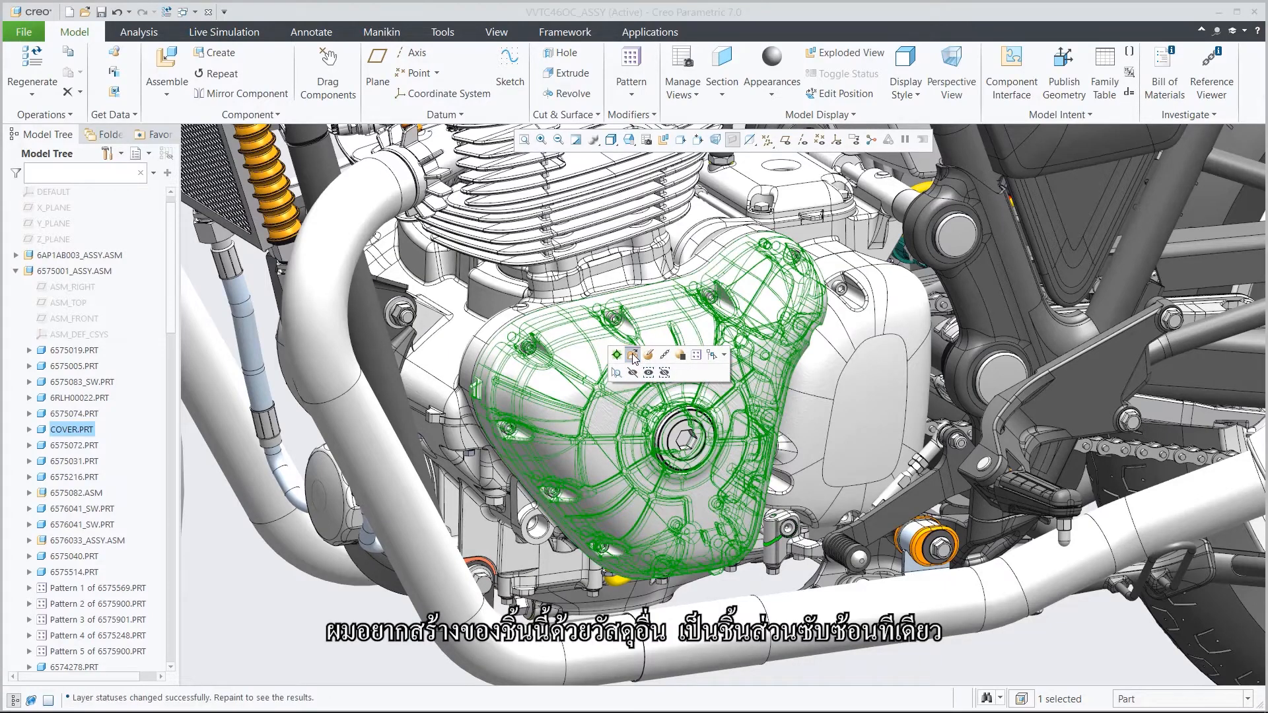
{"action": "key", "text": "ctrl+d"}
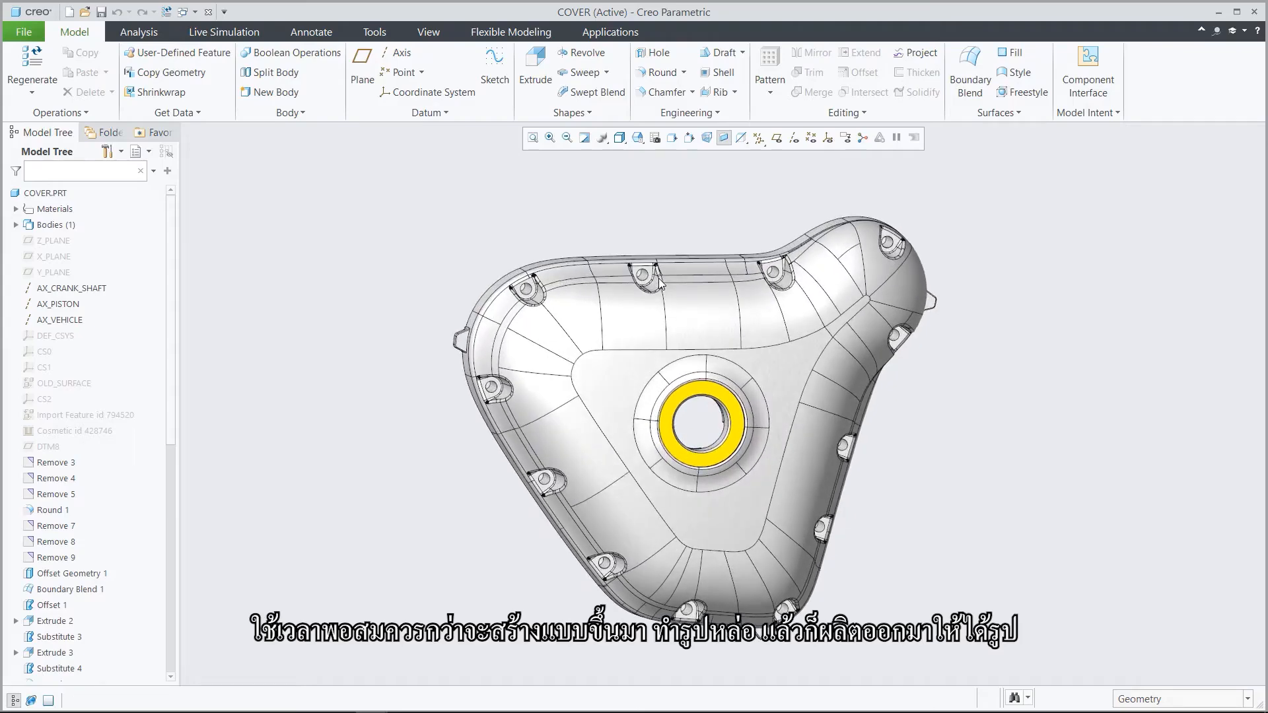
{"action": "key", "text": "2"}
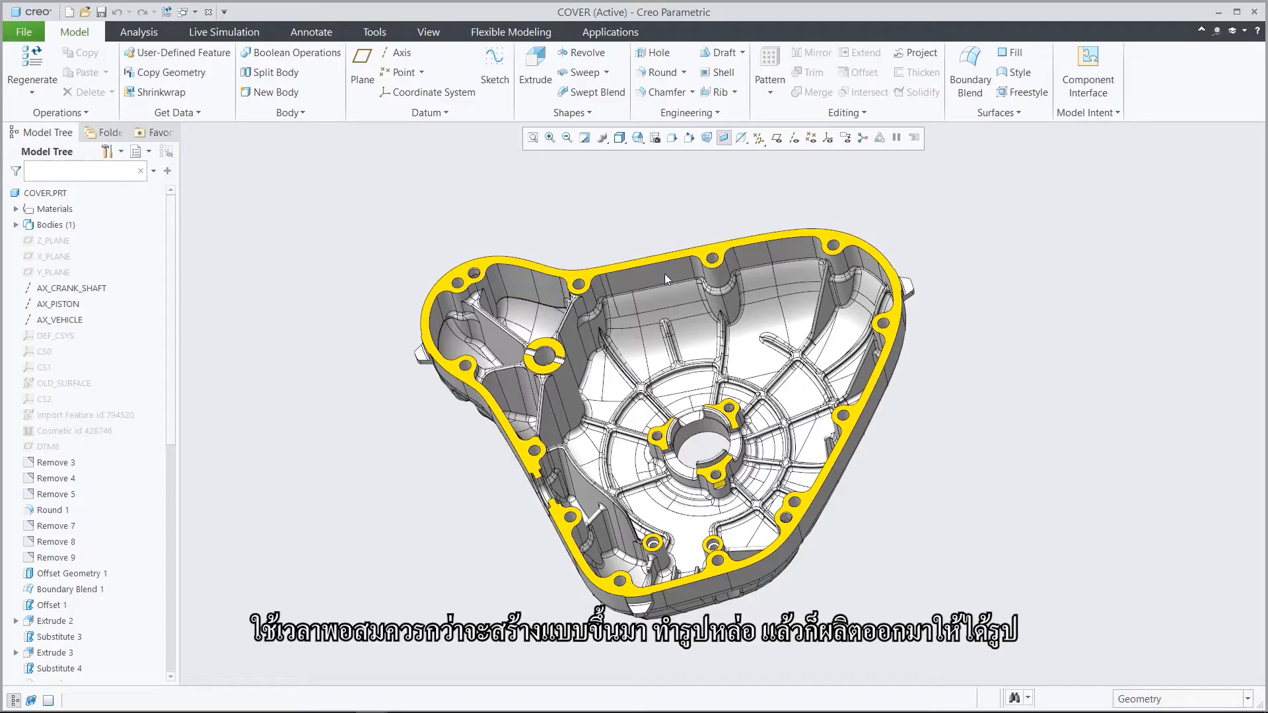
{"action": "left_click", "coordinate": [210, 12]}
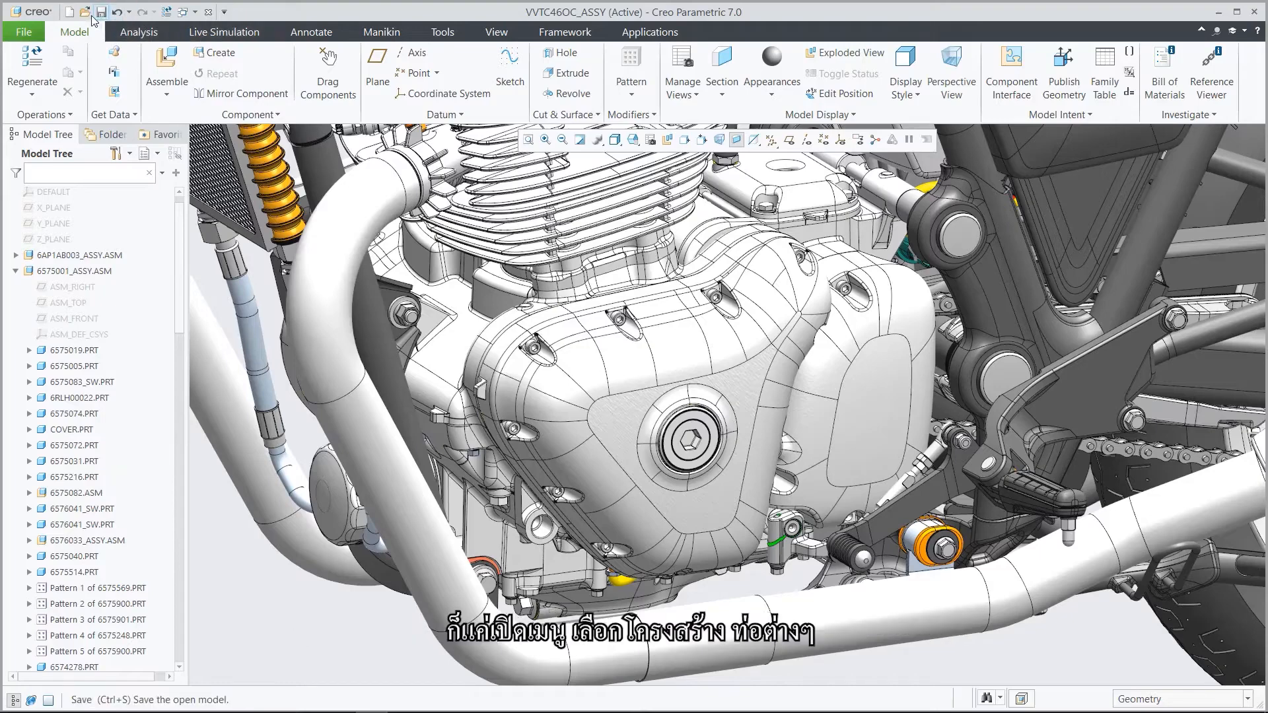
- Search the AMX_Demo folder for "cover" and open cover_manufacturing.prt
{"action": "left_click", "coordinate": [86, 14]}
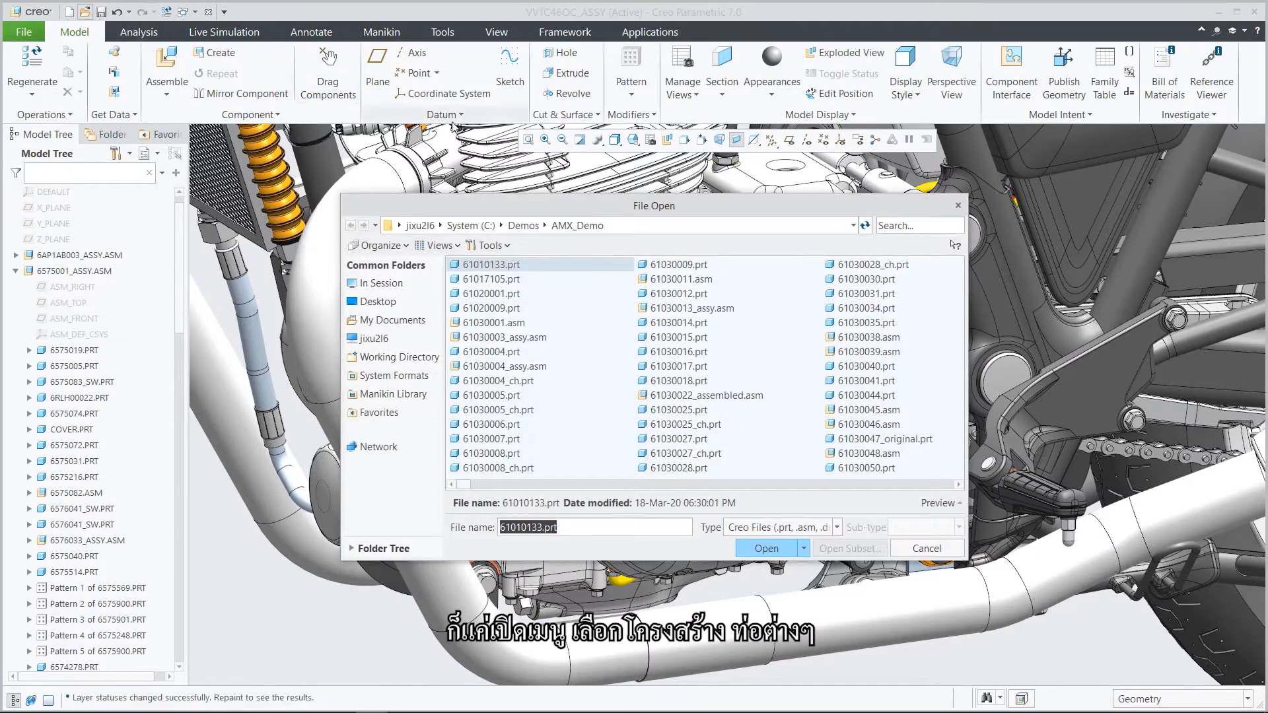
{"action": "left_click", "coordinate": [881, 226]}
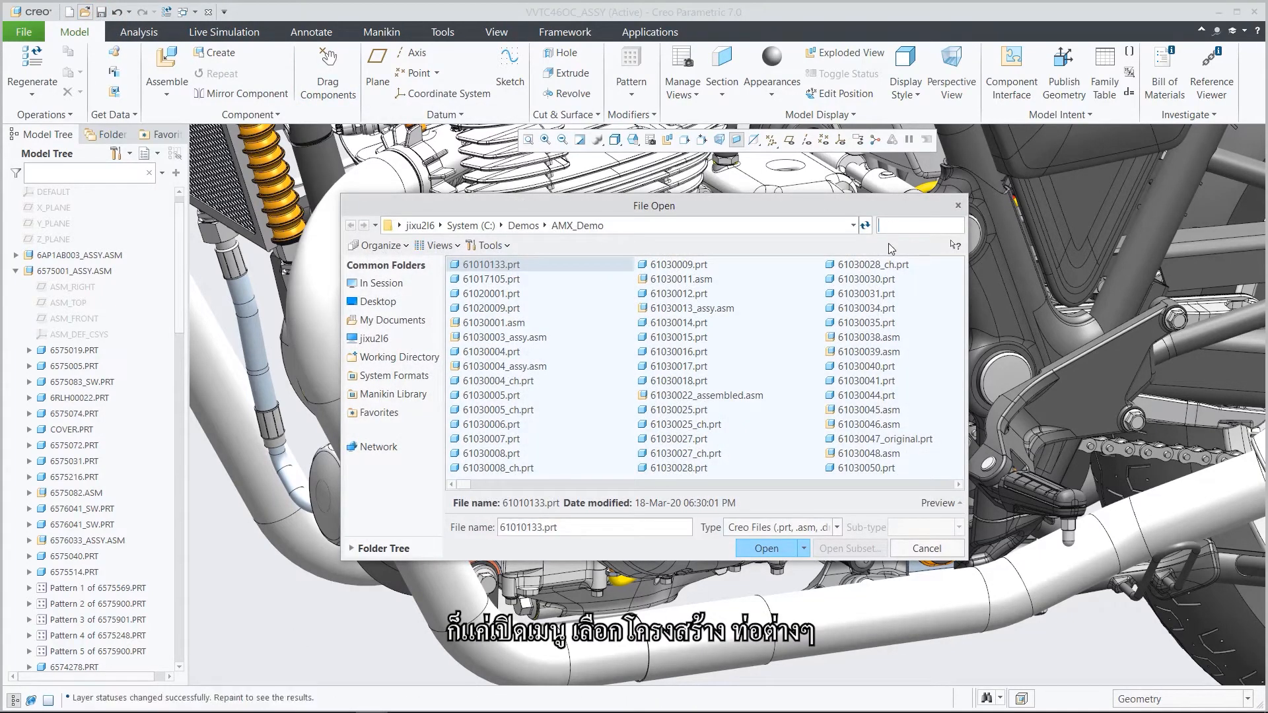
{"action": "type", "text": "cover"}
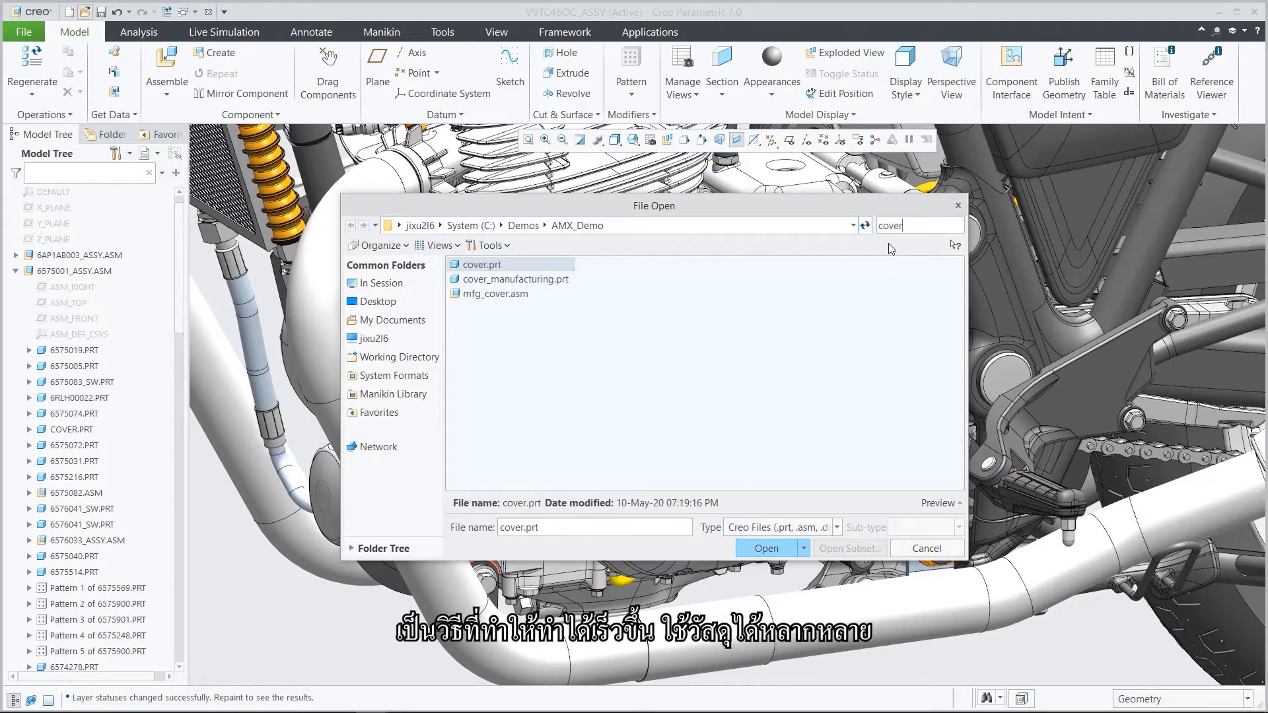
{"action": "left_click", "coordinate": [558, 279]}
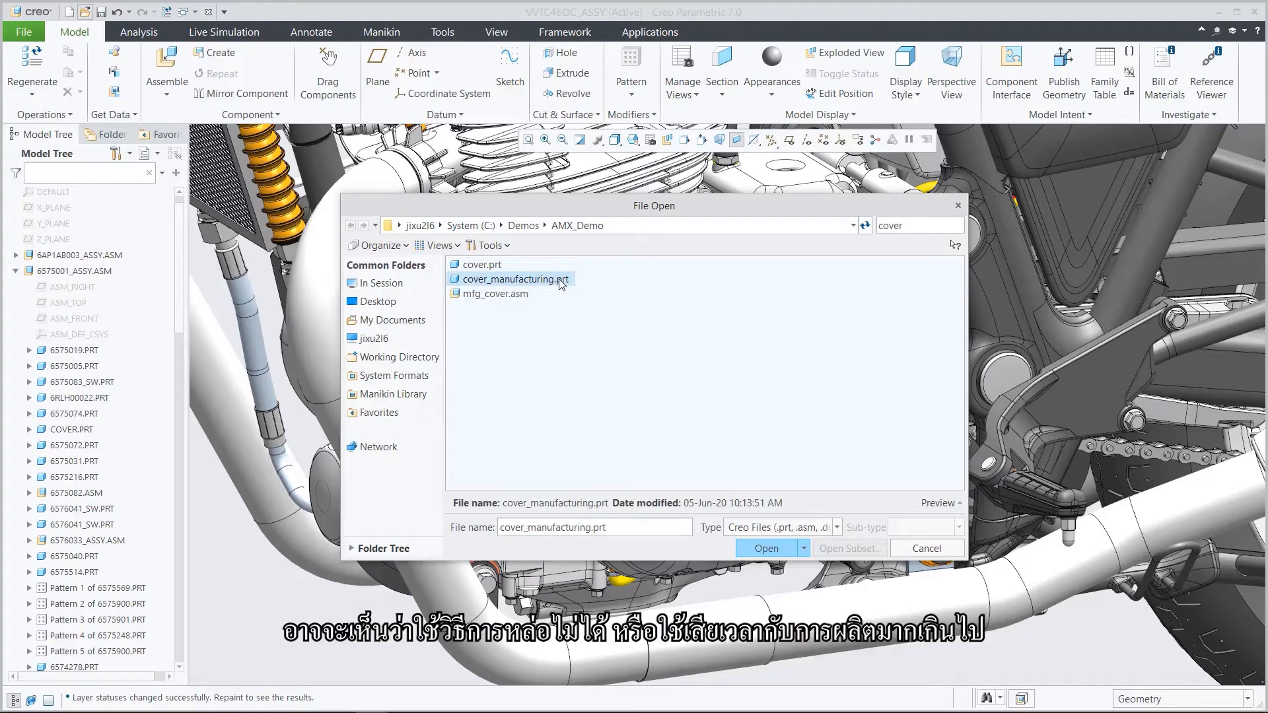
{"action": "left_click", "coordinate": [762, 551]}
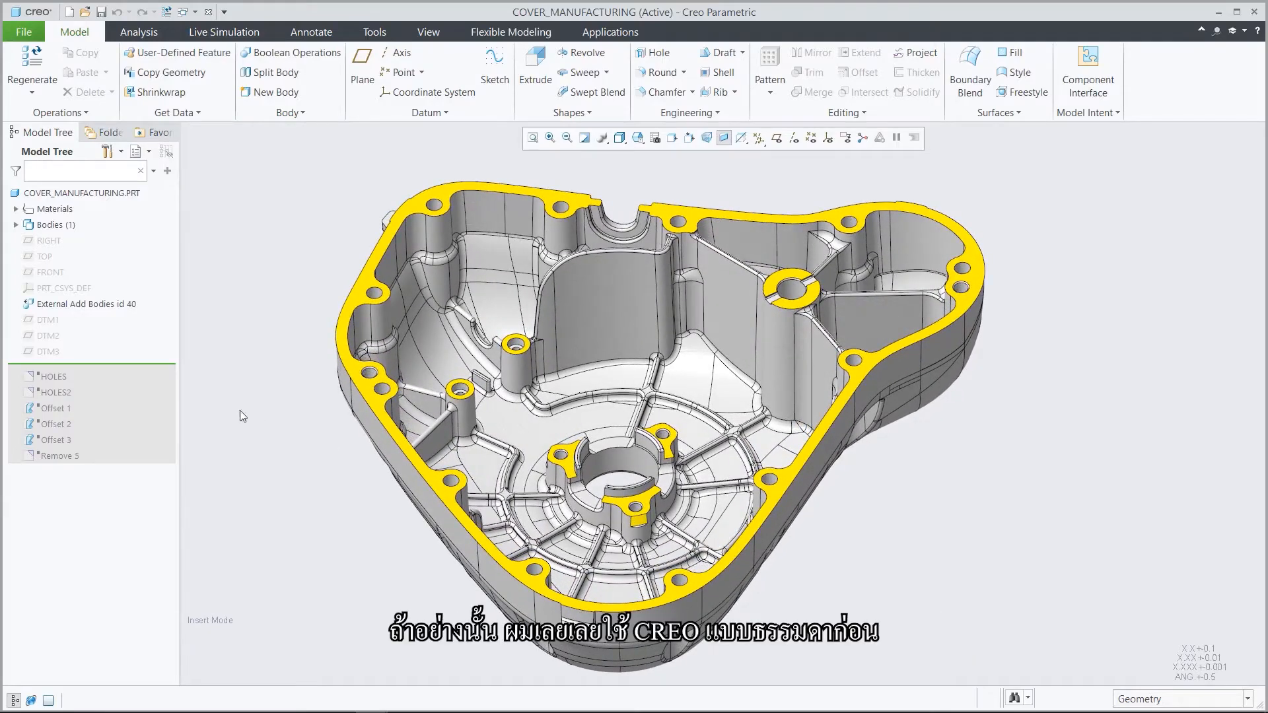
- Move the insert point below HOLES2 so both hole-removal features are regenerated, and return to the default view
{"action": "mouse_move", "coordinate": [138, 367]}
{"action": "left_mouse_down"}
{"action": "mouse_move", "coordinate": [137, 380]}
{"action": "mouse_move", "coordinate": [137, 367]}
{"action": "left_mouse_up"}
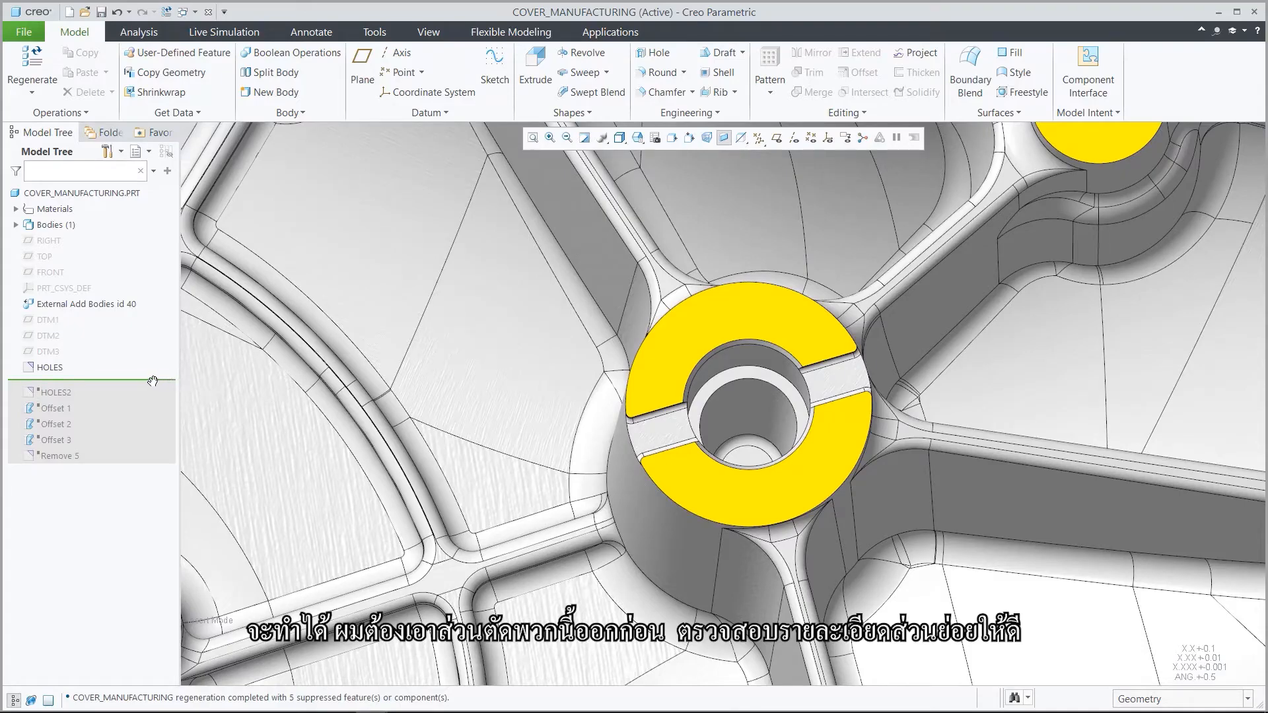
{"action": "left_click_drag", "start_coordinate": [150, 394], "coordinate": [152, 399]}
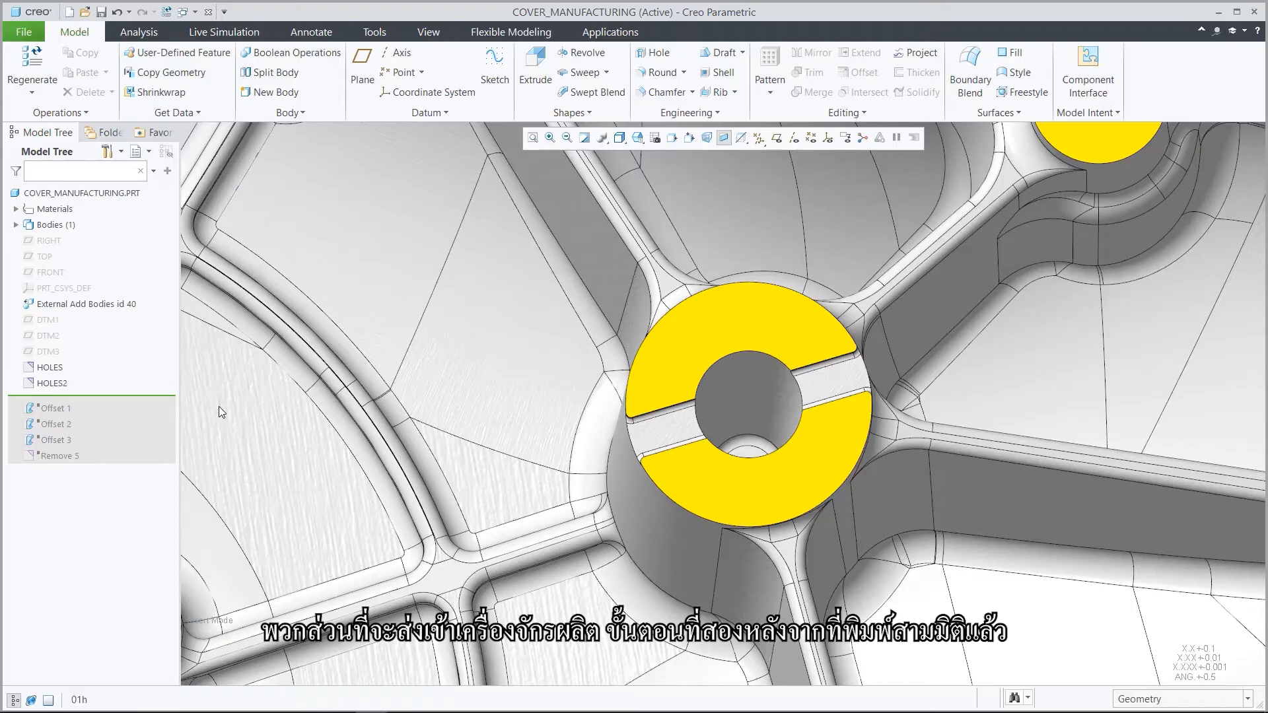
{"action": "key", "text": "ctrl+d"}
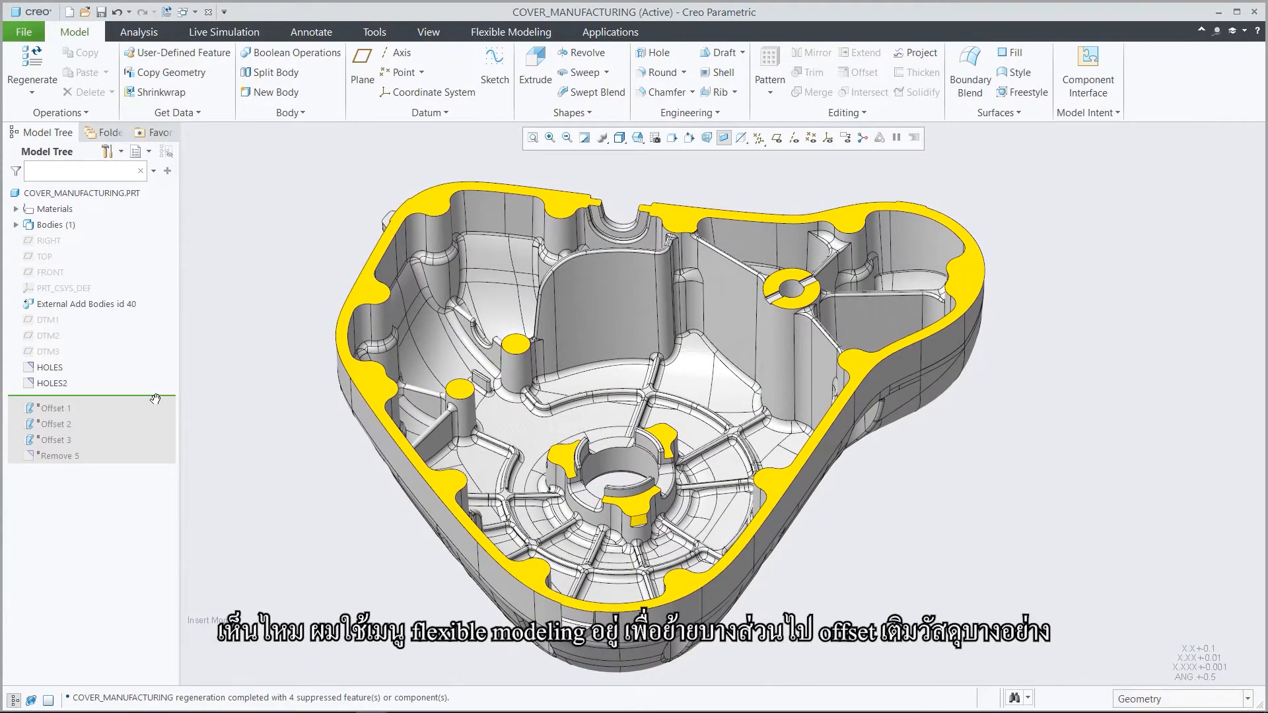
- Advance the insert point one feature at a time through Offset 1, Offset 2, Offset 3 and Remove 5, checking the geometry each one changes
{"action": "left_click_drag", "start_coordinate": [149, 395], "coordinate": [150, 410]}
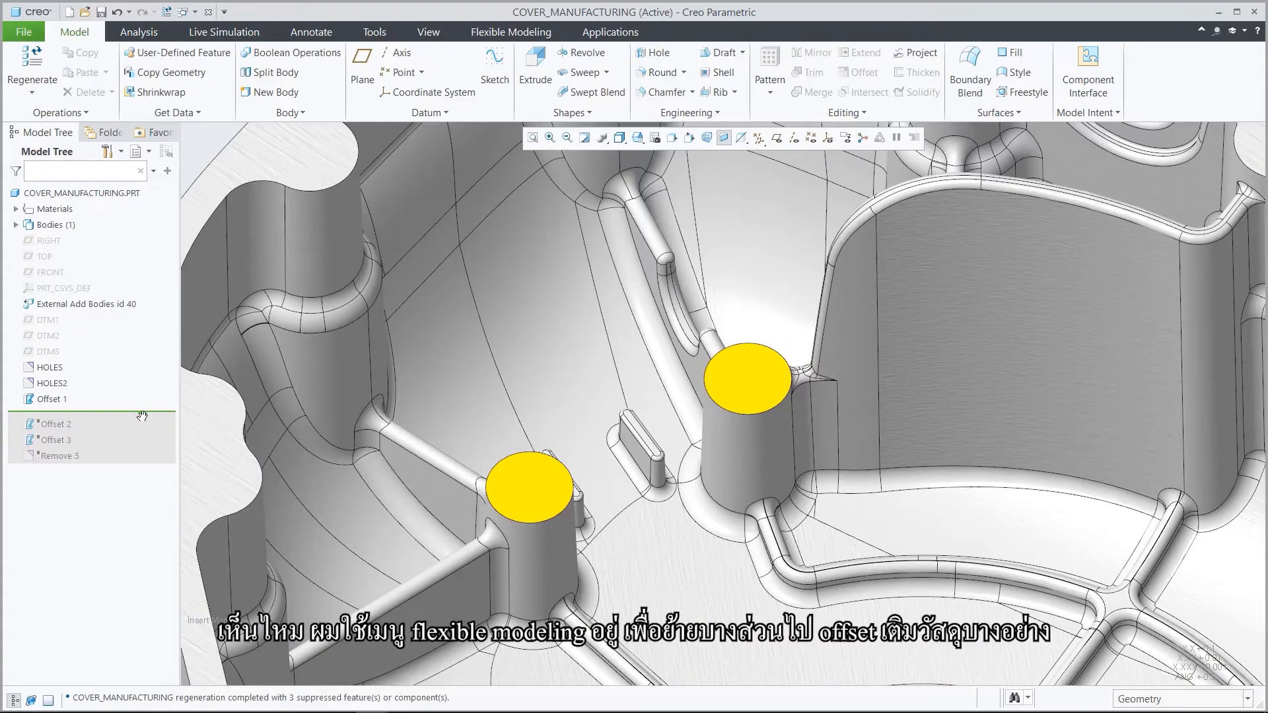
{"action": "left_click_drag", "start_coordinate": [142, 416], "coordinate": [141, 430]}
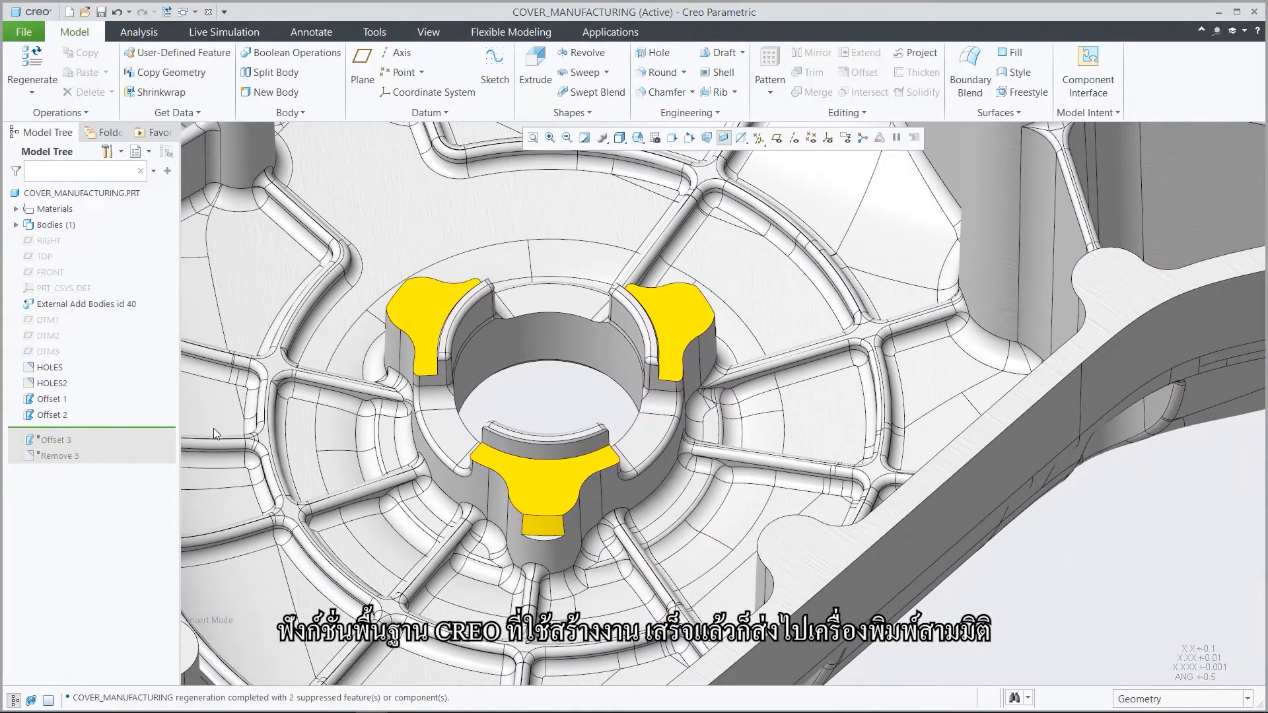
{"action": "left_click_drag", "start_coordinate": [166, 430], "coordinate": [159, 444]}
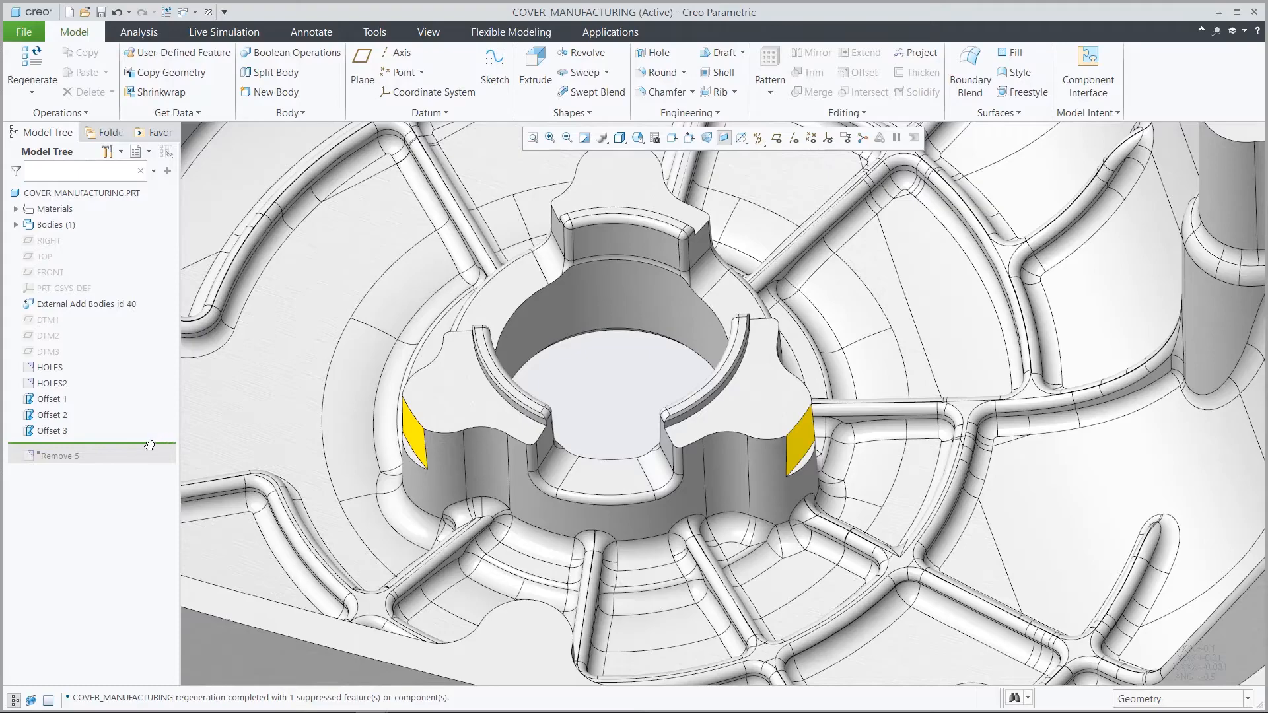
{"action": "left_click_drag", "start_coordinate": [148, 450], "coordinate": [147, 460]}
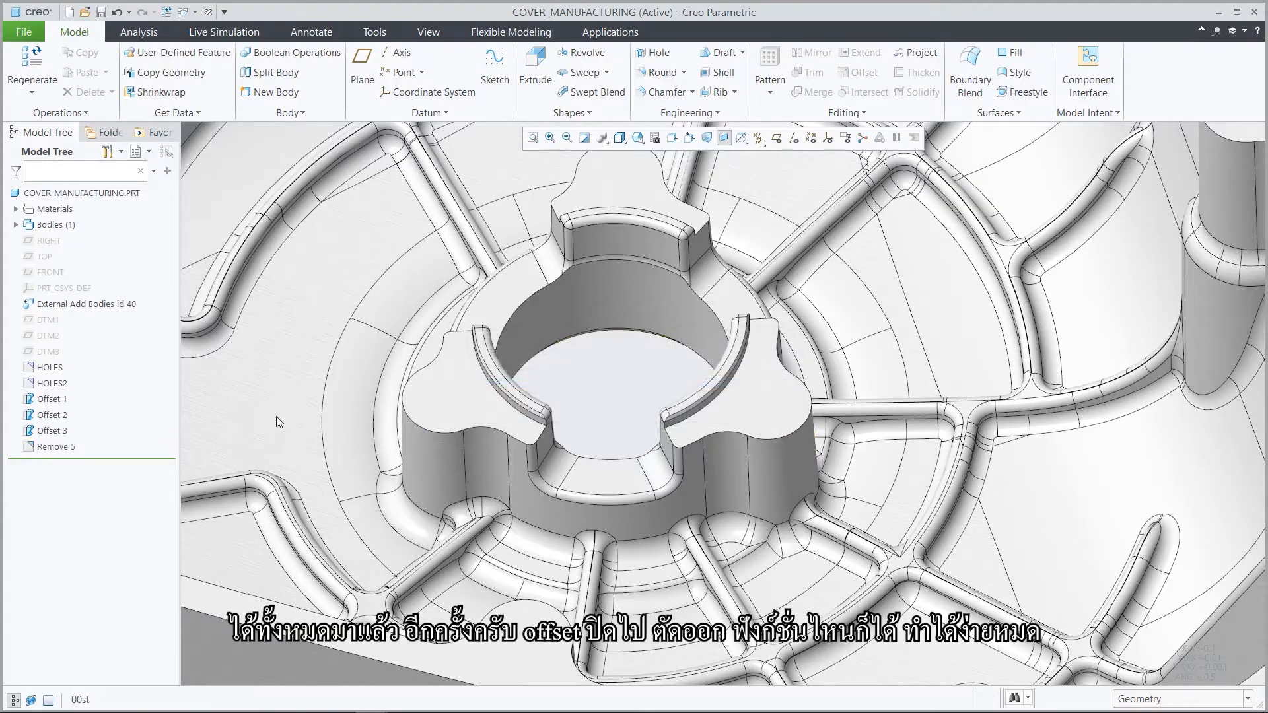
{"action": "key", "text": "ctrl+d"}
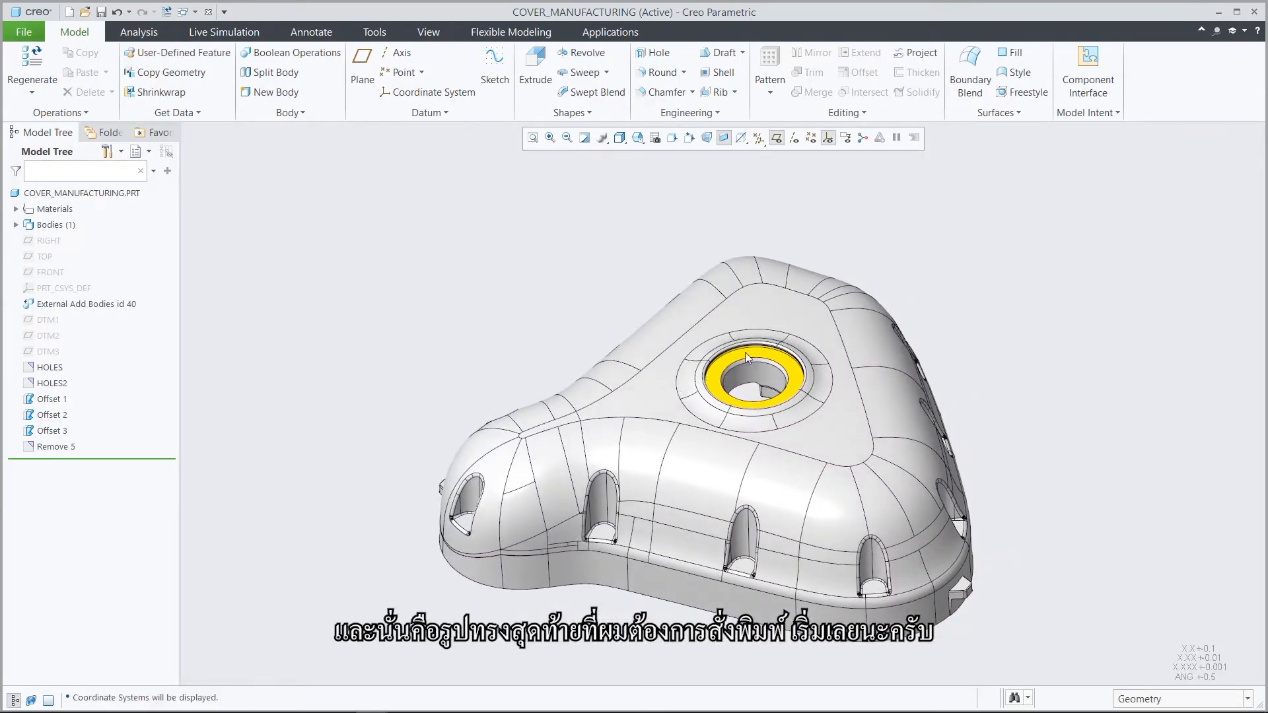
- Create a datum plane at 0 offset from the outer ring face around the cover's central hole, with its normal direction flipped
{"action": "left_click", "coordinate": [746, 355]}
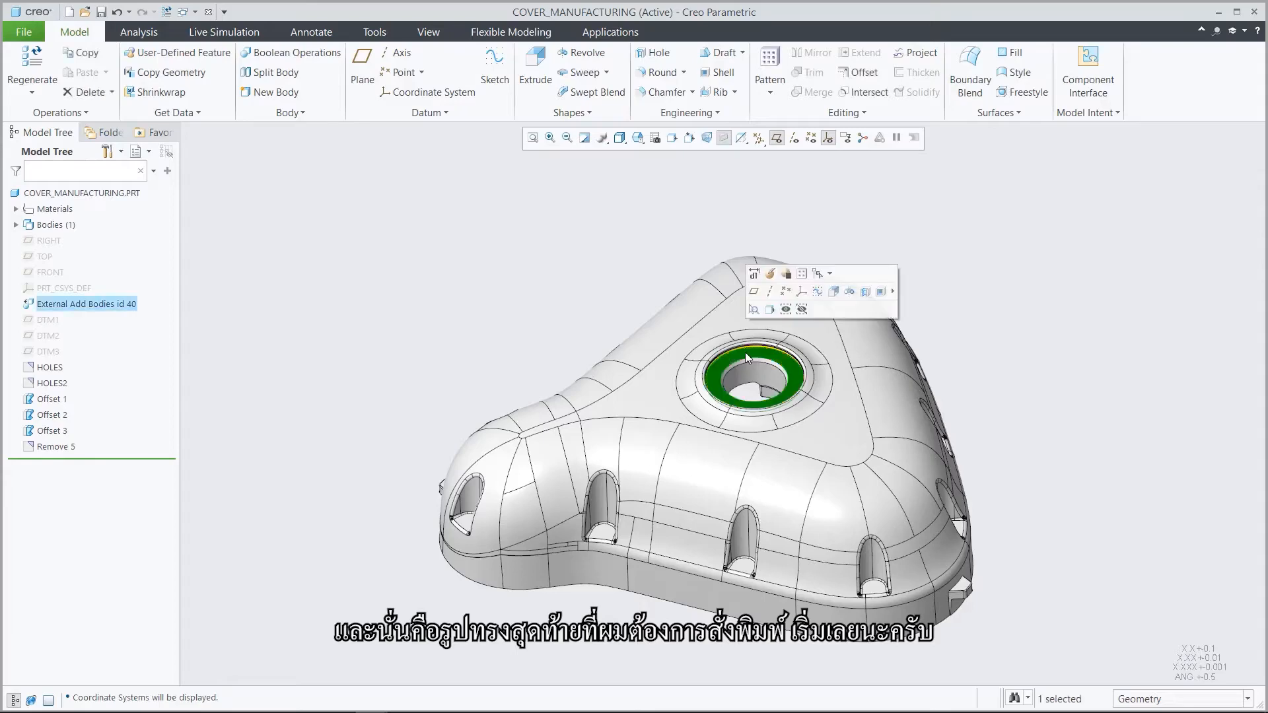
{"action": "left_click", "coordinate": [754, 292]}
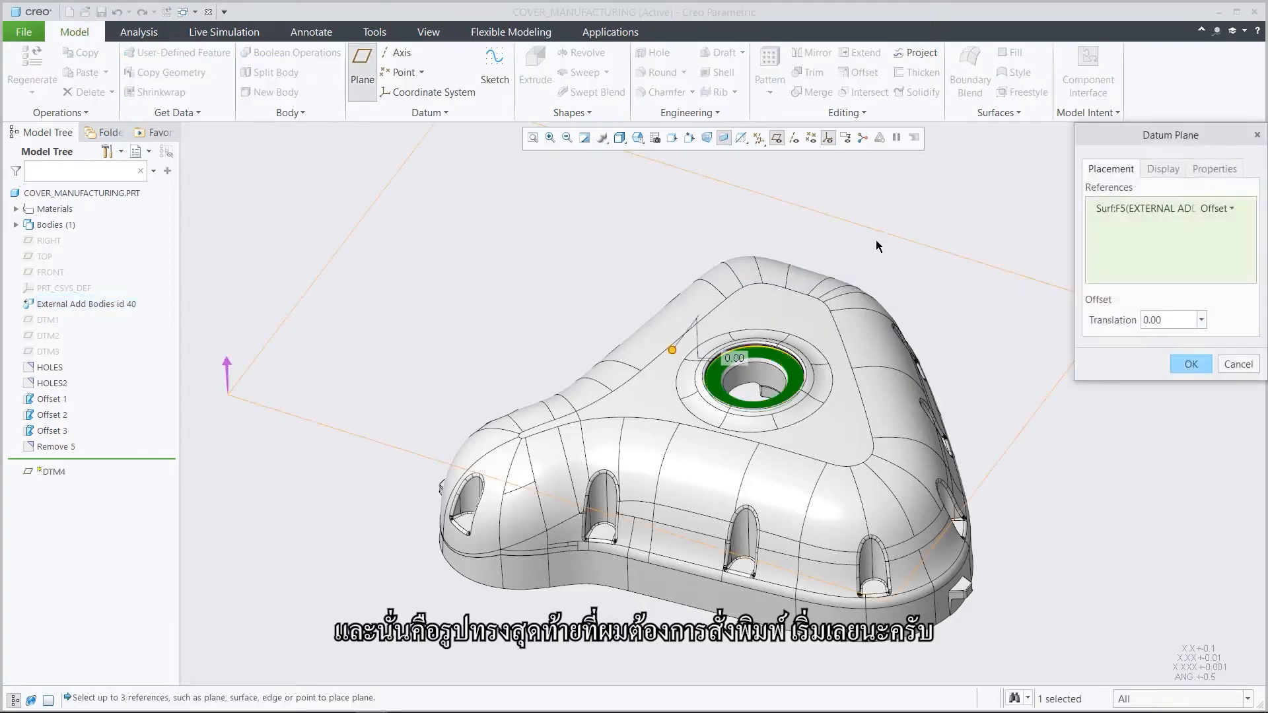
{"action": "middle_click_drag", "start_coordinate": [947, 200], "coordinate": [921, 208]}
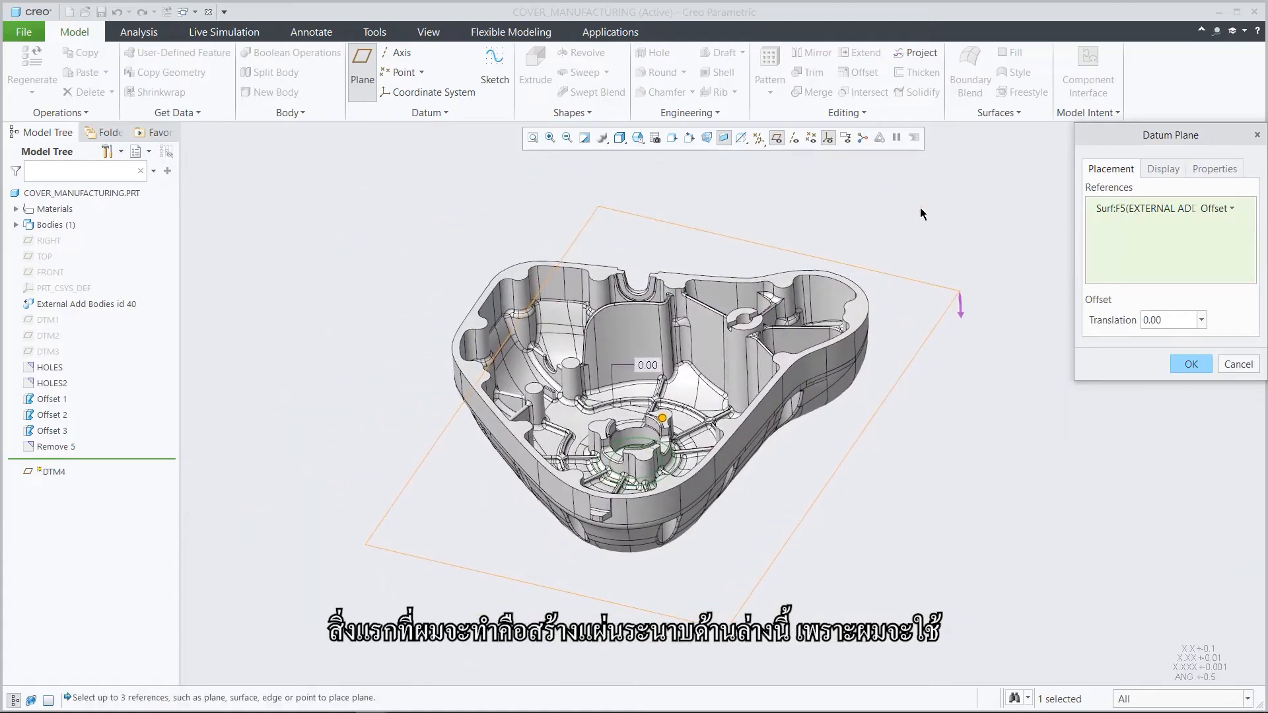
{"action": "left_click", "coordinate": [961, 314]}
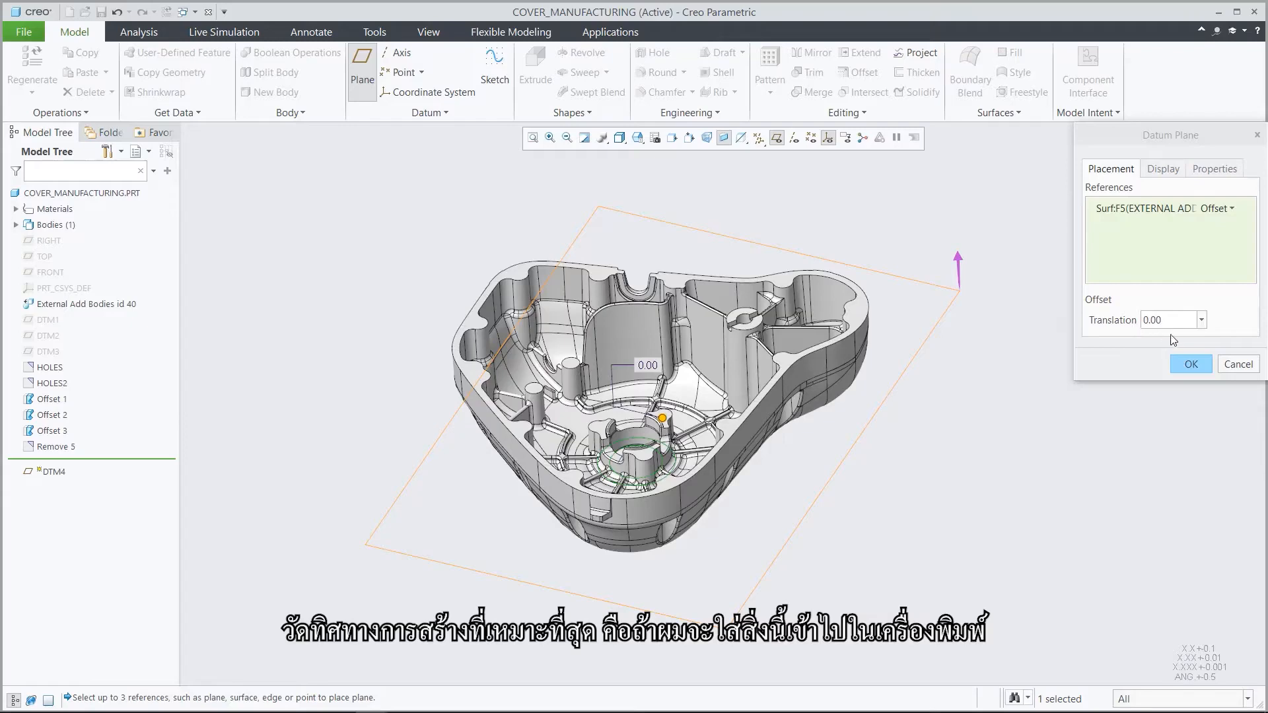
{"action": "left_click", "coordinate": [1190, 367]}
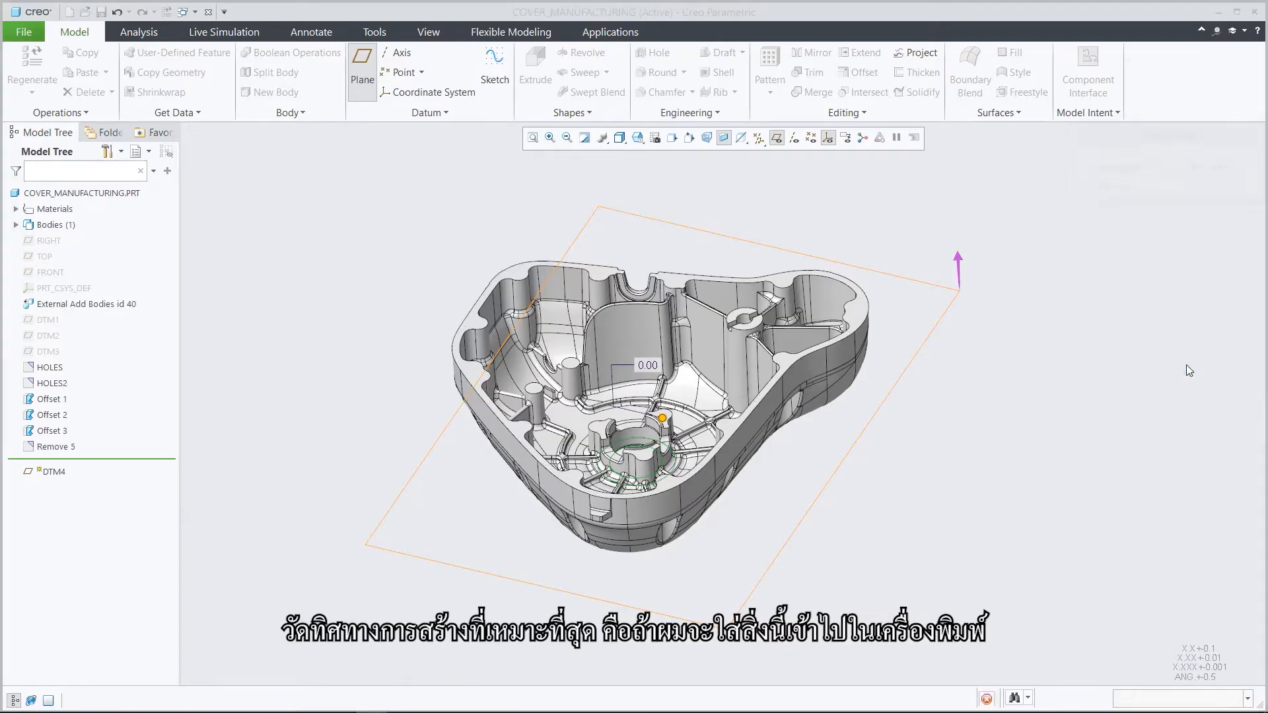
{"action": "left_click", "coordinate": [1188, 366]}
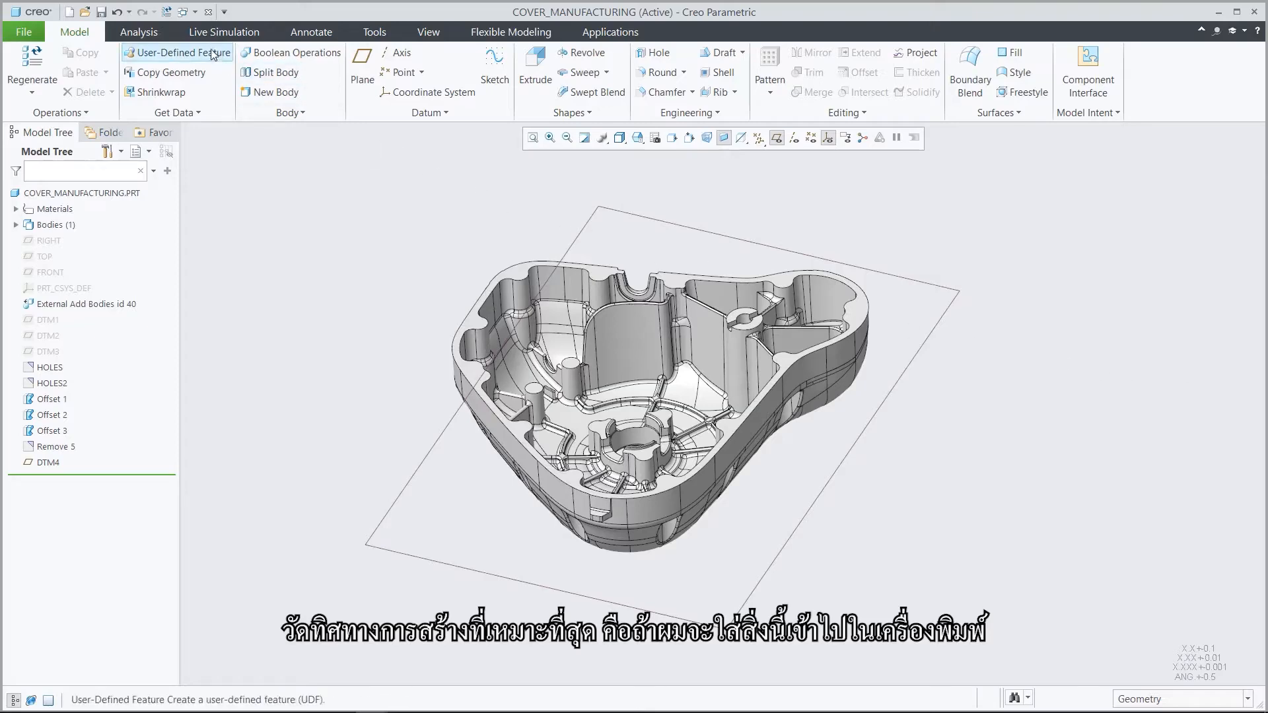
- Start a Build Direction analysis with datum plane DTM4 as the build tray and set the critical angle to 44
{"action": "left_click", "coordinate": [147, 34]}
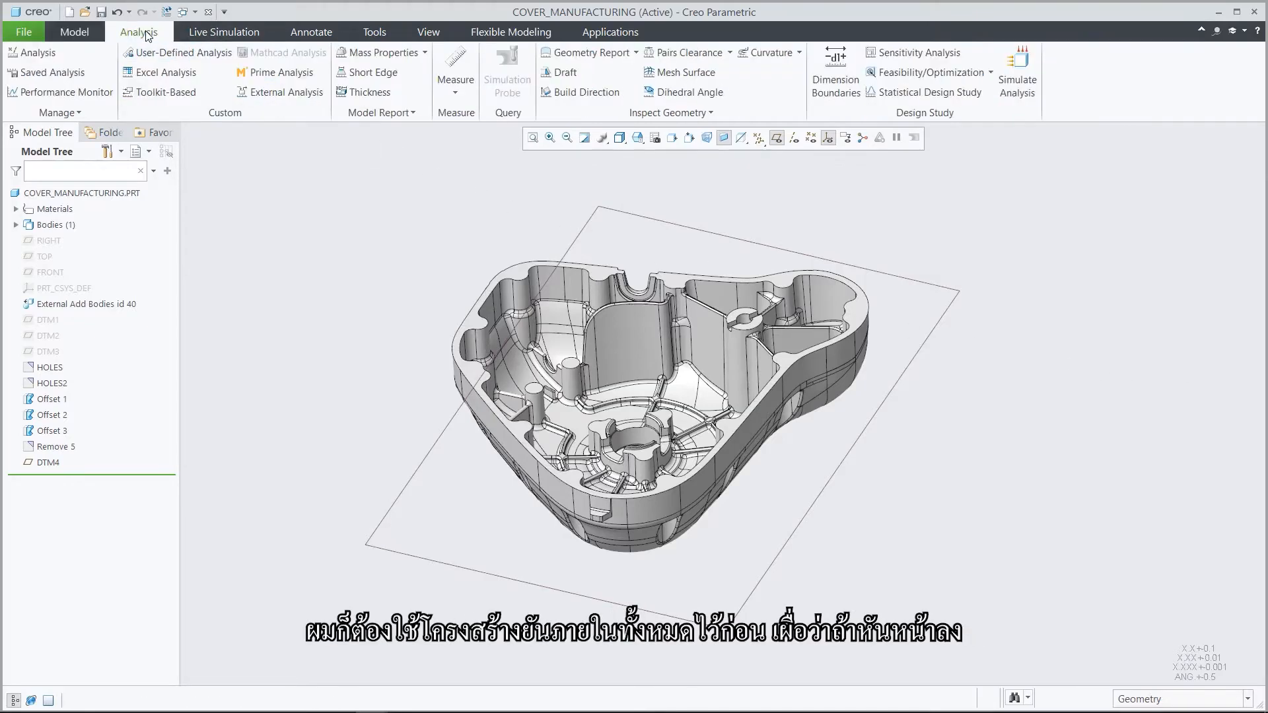
{"action": "left_click", "coordinate": [581, 92]}
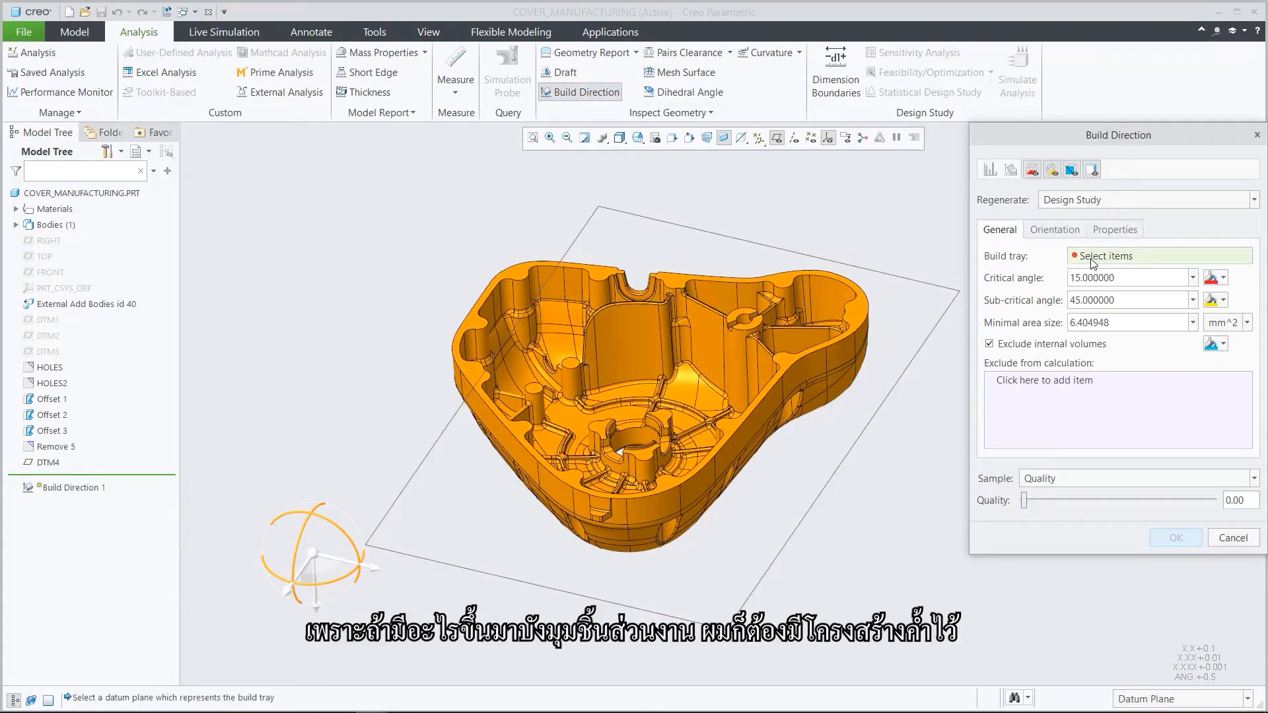
{"action": "left_click", "coordinate": [941, 317]}
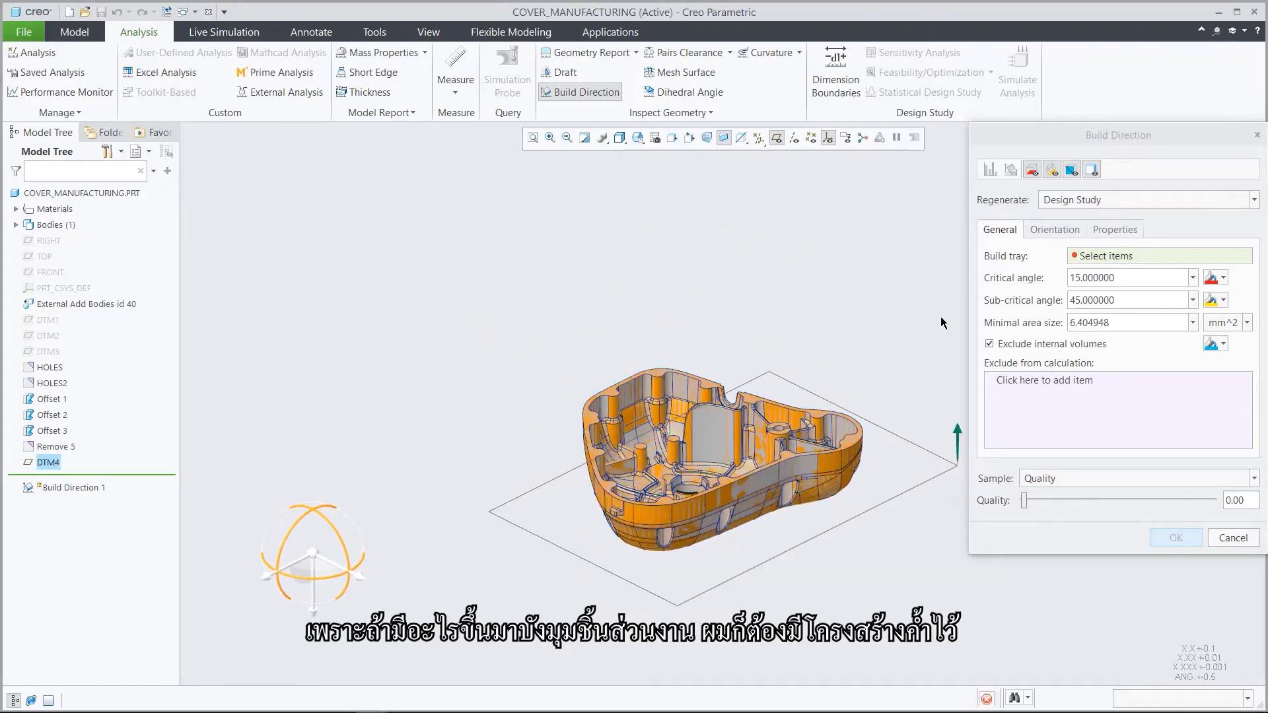
{"action": "left_click", "coordinate": [1122, 275]}
{"action": "type", "text": "44"}
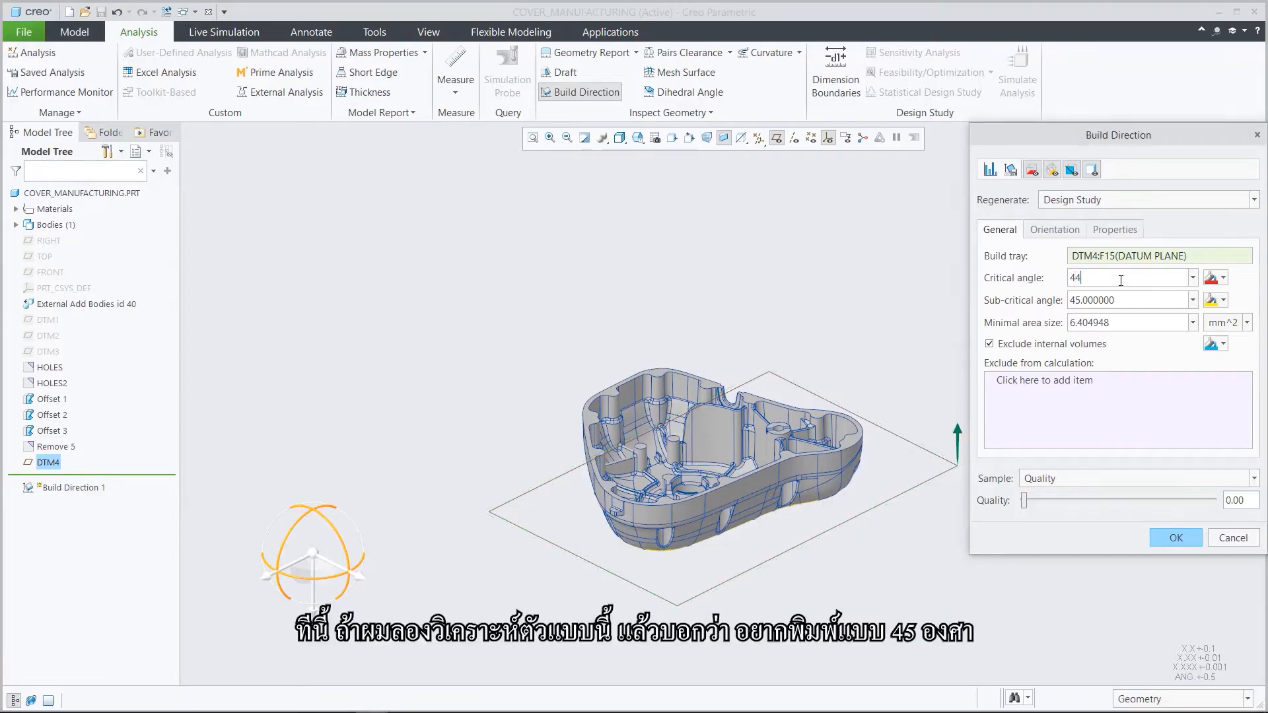
{"action": "key", "text": "Return"}
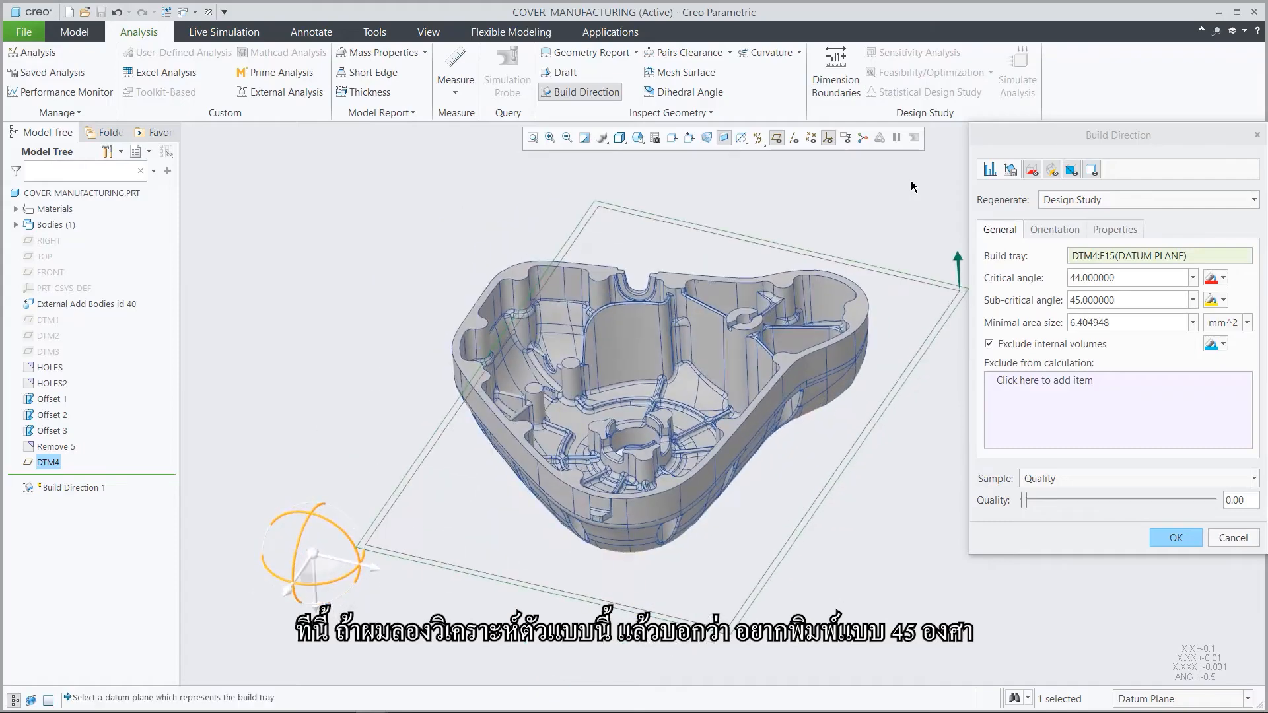
- Compute the optimal build orientation for minimal downskin area and complete the Build Direction analysis
{"action": "left_click", "coordinate": [1049, 230]}
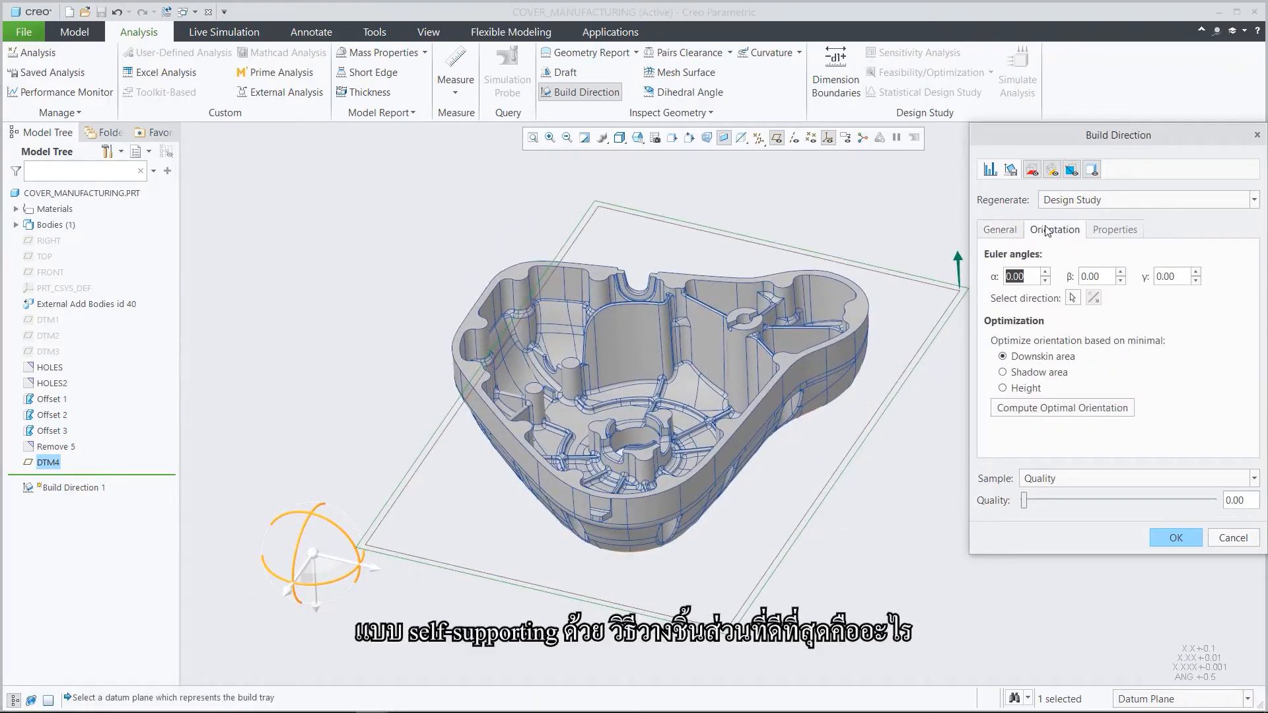
{"action": "left_click", "coordinate": [1052, 411]}
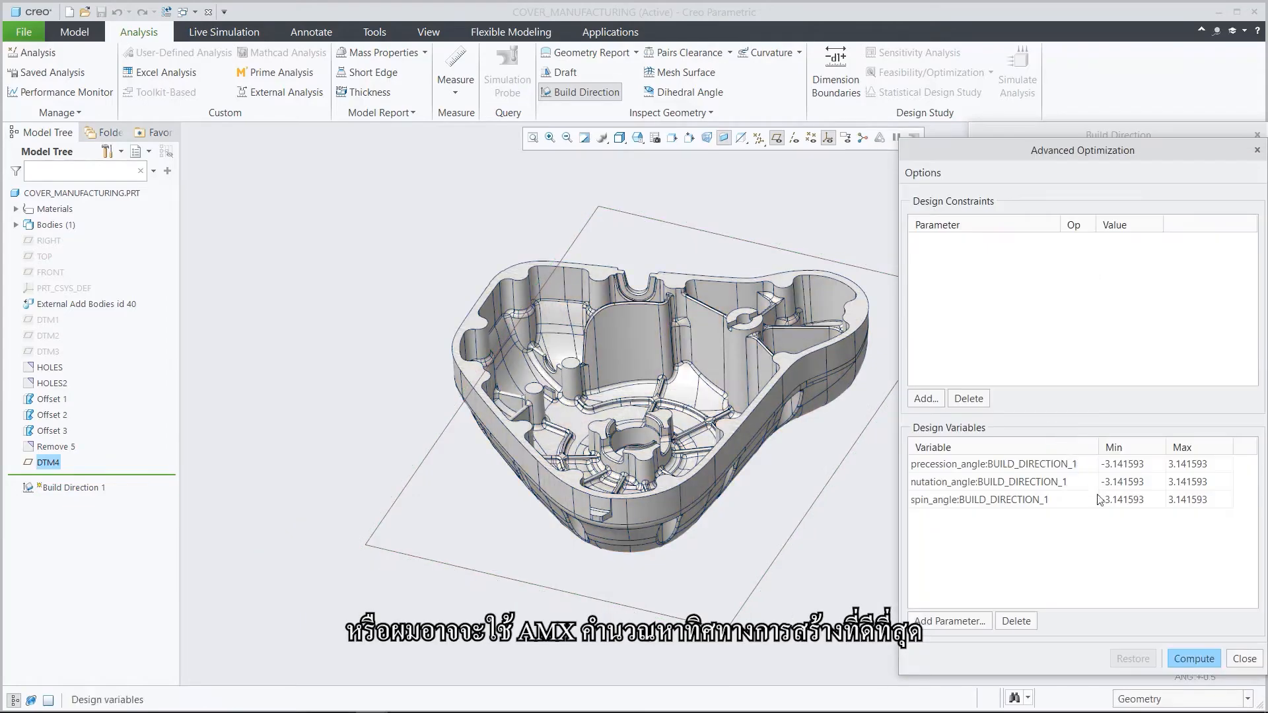
{"action": "left_click", "coordinate": [1189, 658]}
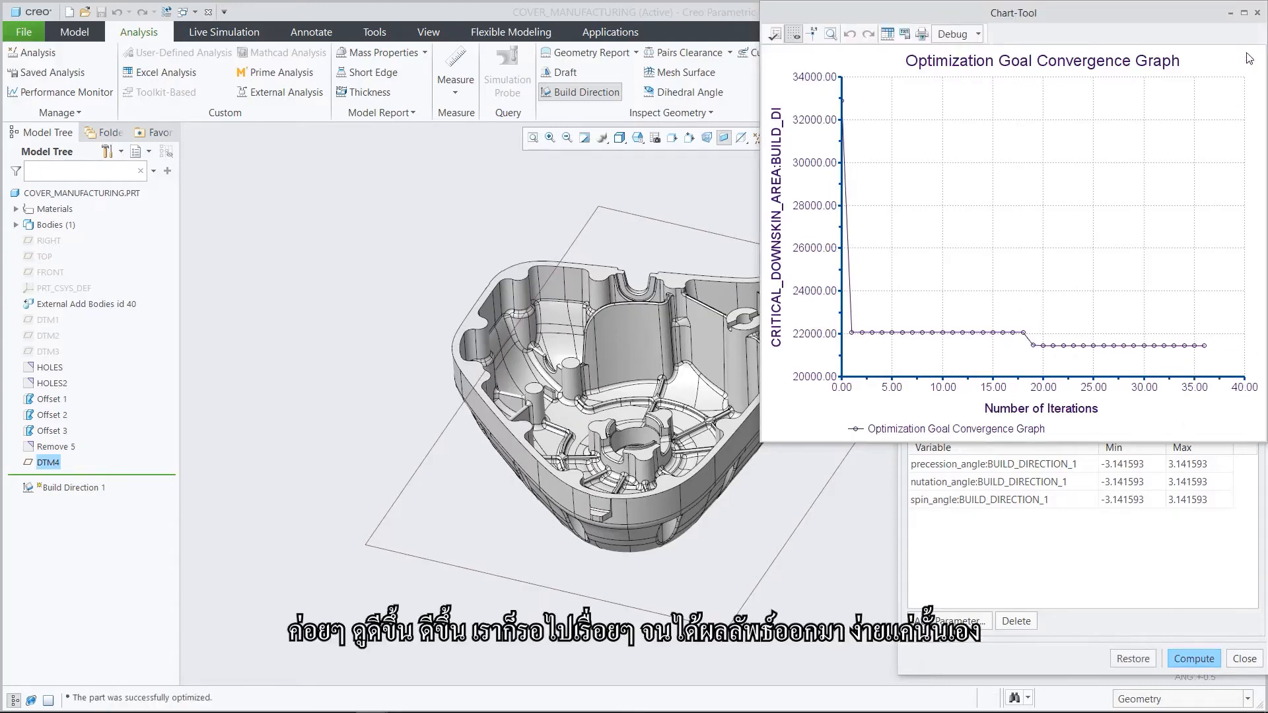
{"action": "left_click", "coordinate": [1259, 13]}
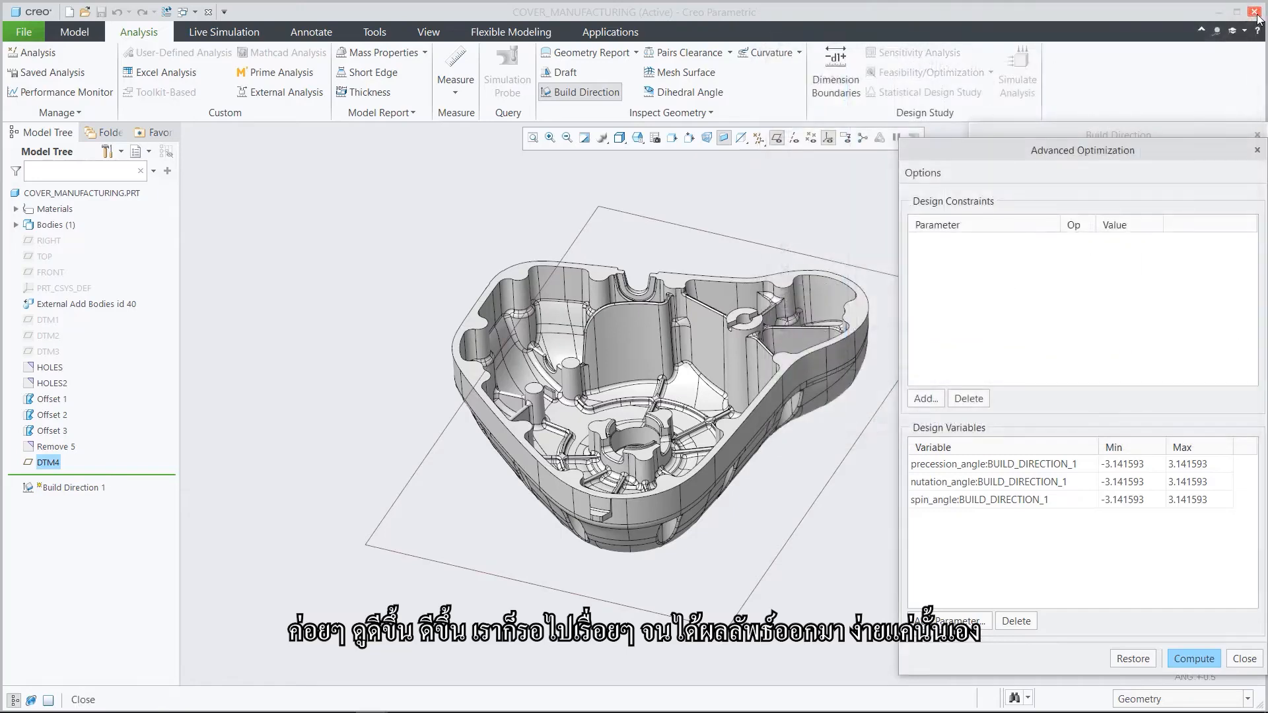
{"action": "left_click", "coordinate": [1247, 660]}
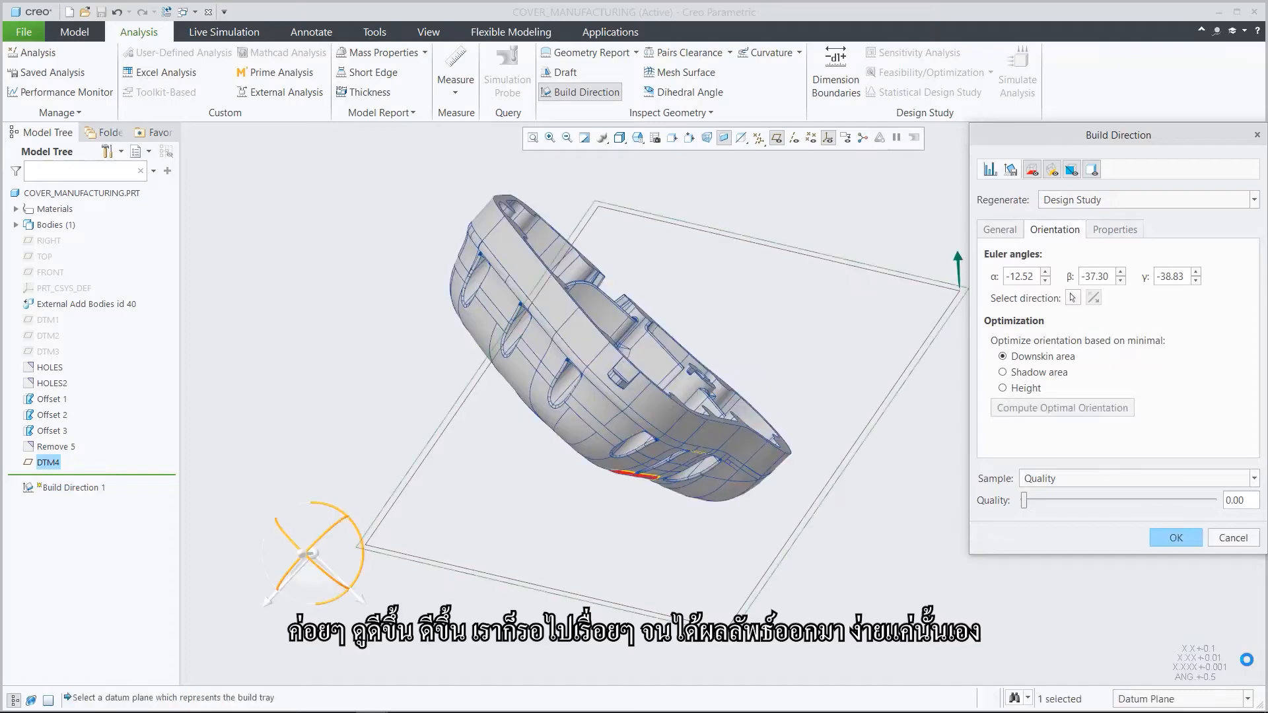
{"action": "left_click", "coordinate": [1176, 537]}
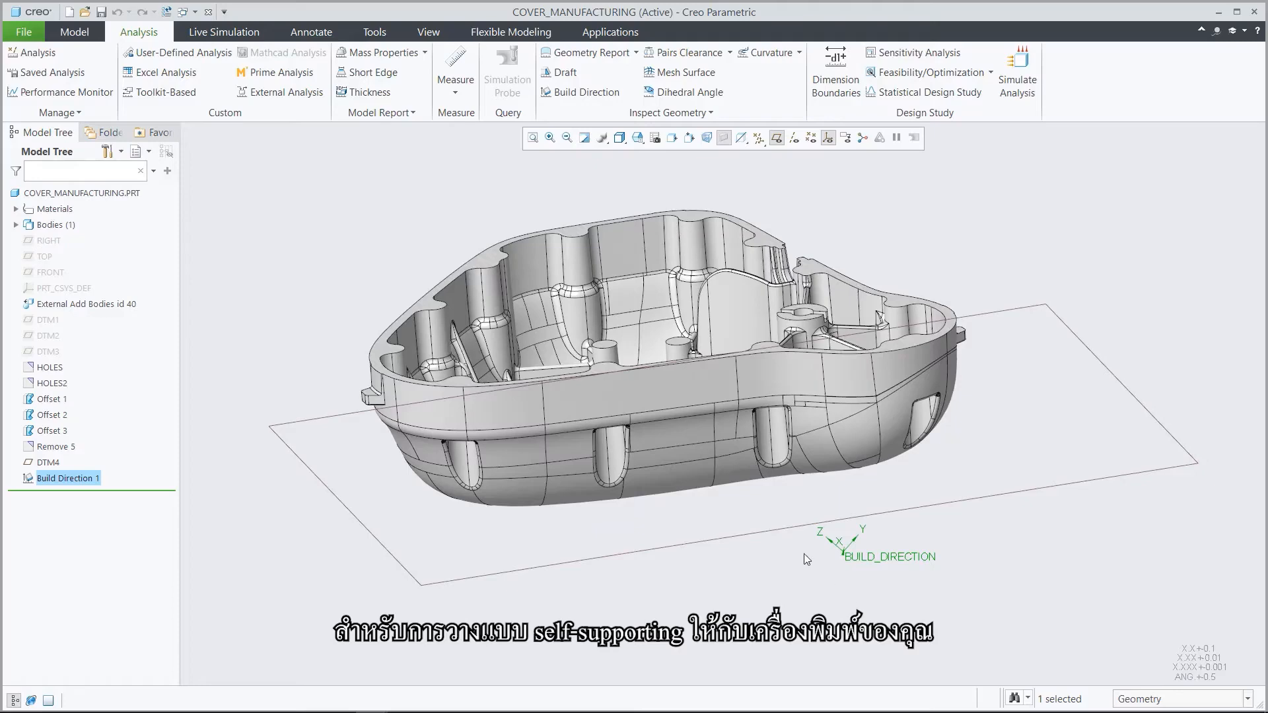
- Clear the selection and turn off the display of coordinate systems and datum planes in the cover model
{"action": "left_click", "coordinate": [843, 578]}
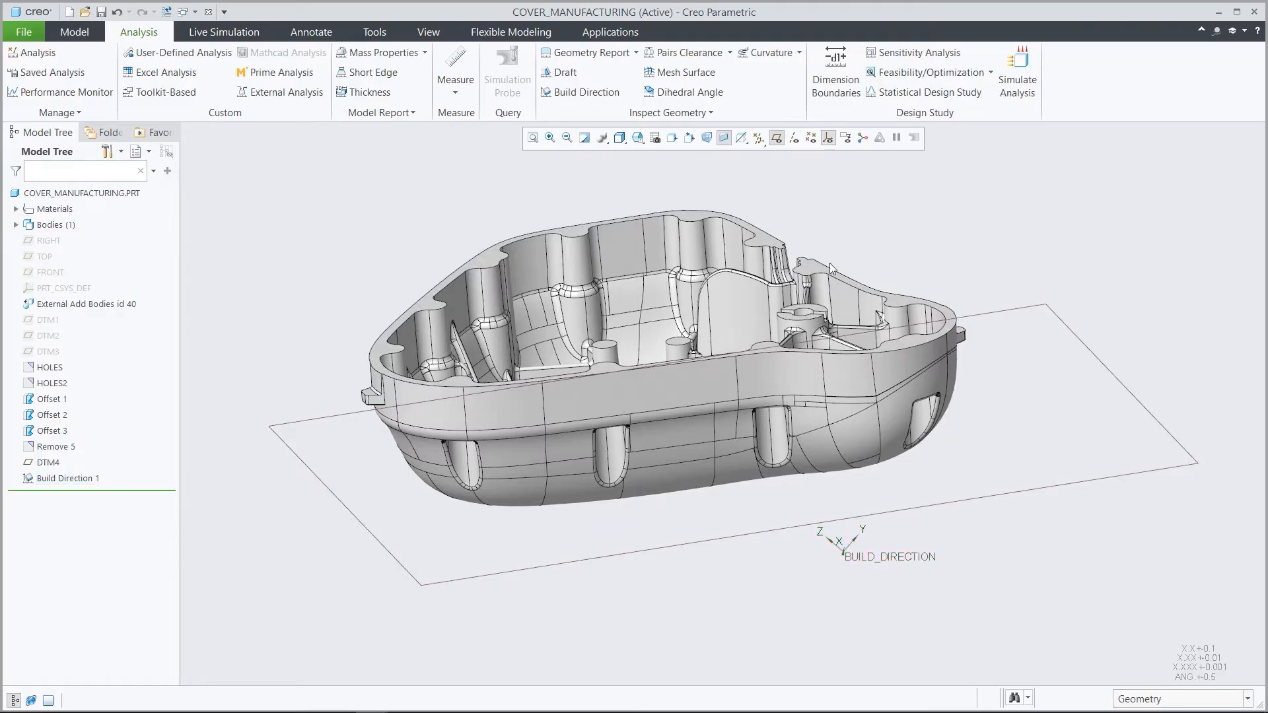
{"action": "left_click", "coordinate": [829, 139]}
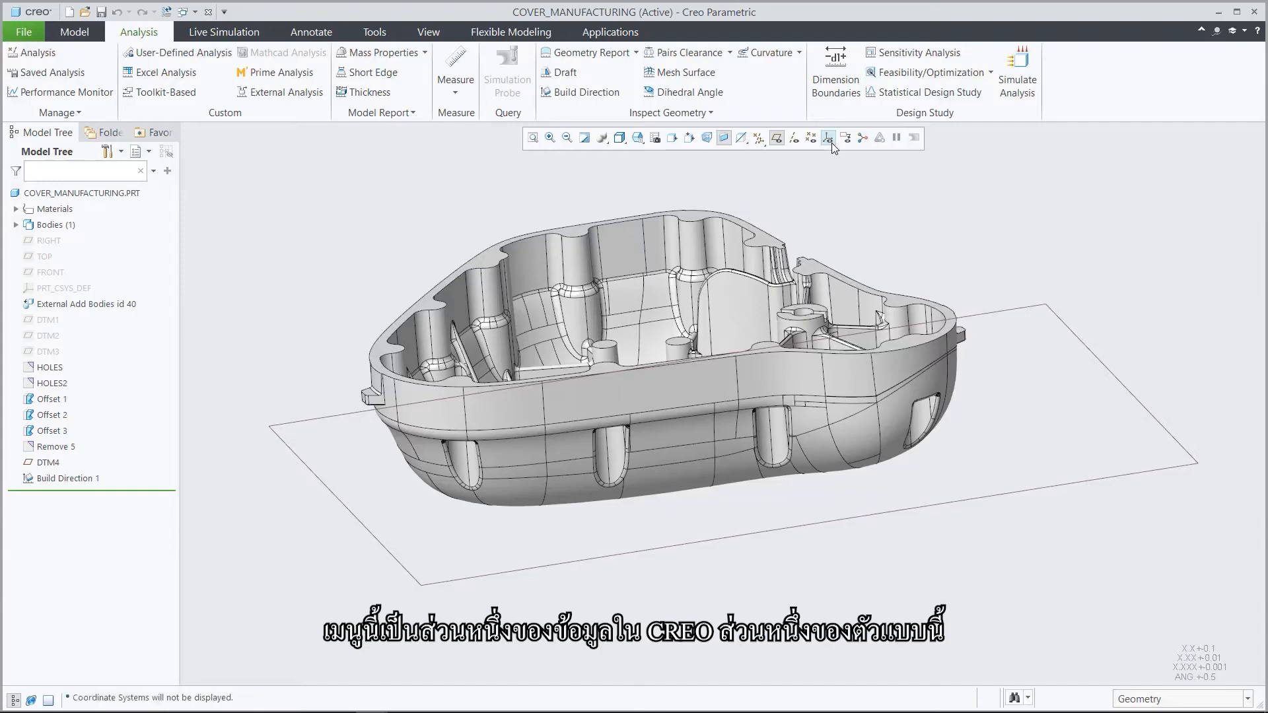
{"action": "left_click", "coordinate": [779, 140]}
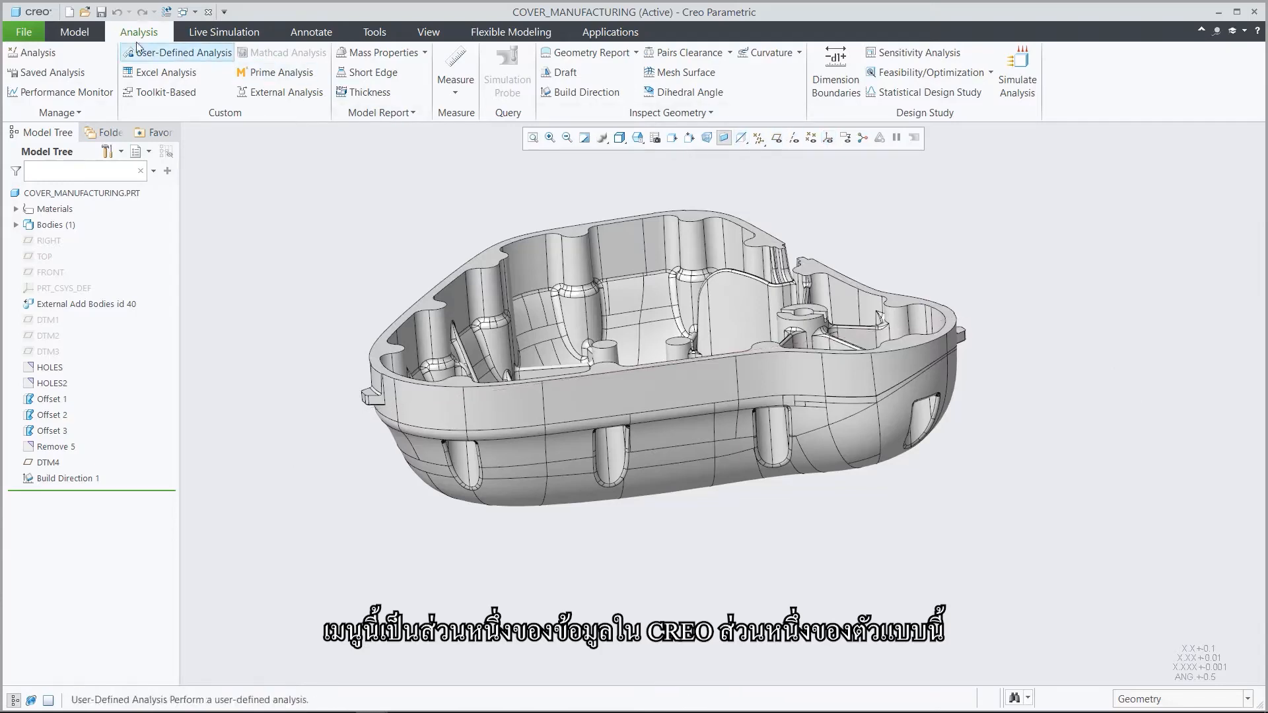
- Prepare the cover for 3D printing by creating a new tray assembly from the current model
{"action": "left_click", "coordinate": [33, 29]}
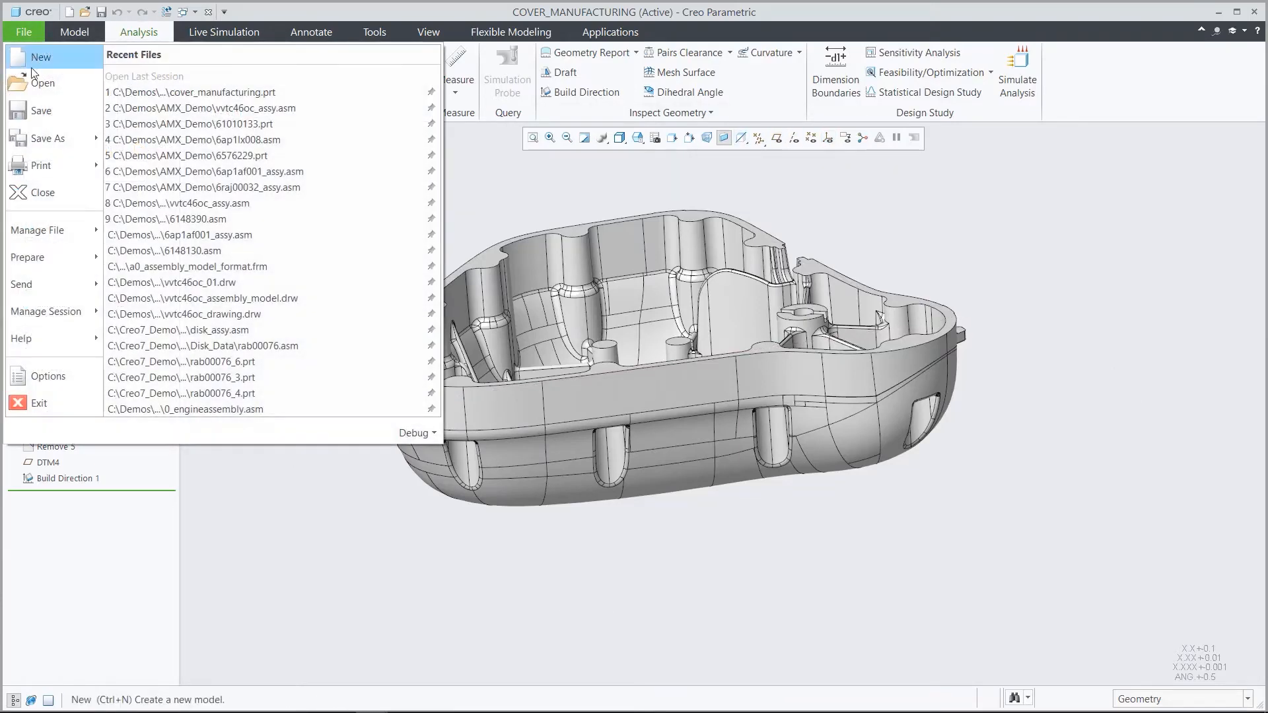
{"action": "mouse_move", "coordinate": [36, 166]}
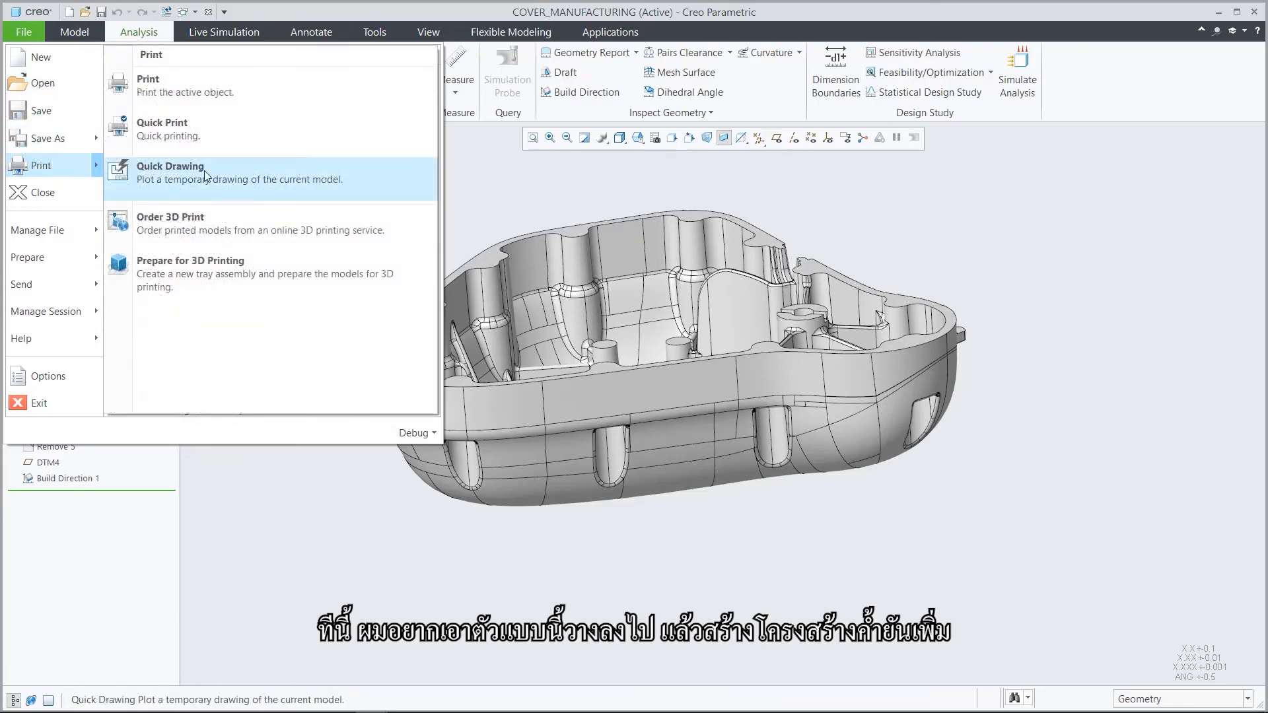
{"action": "left_click", "coordinate": [250, 270]}
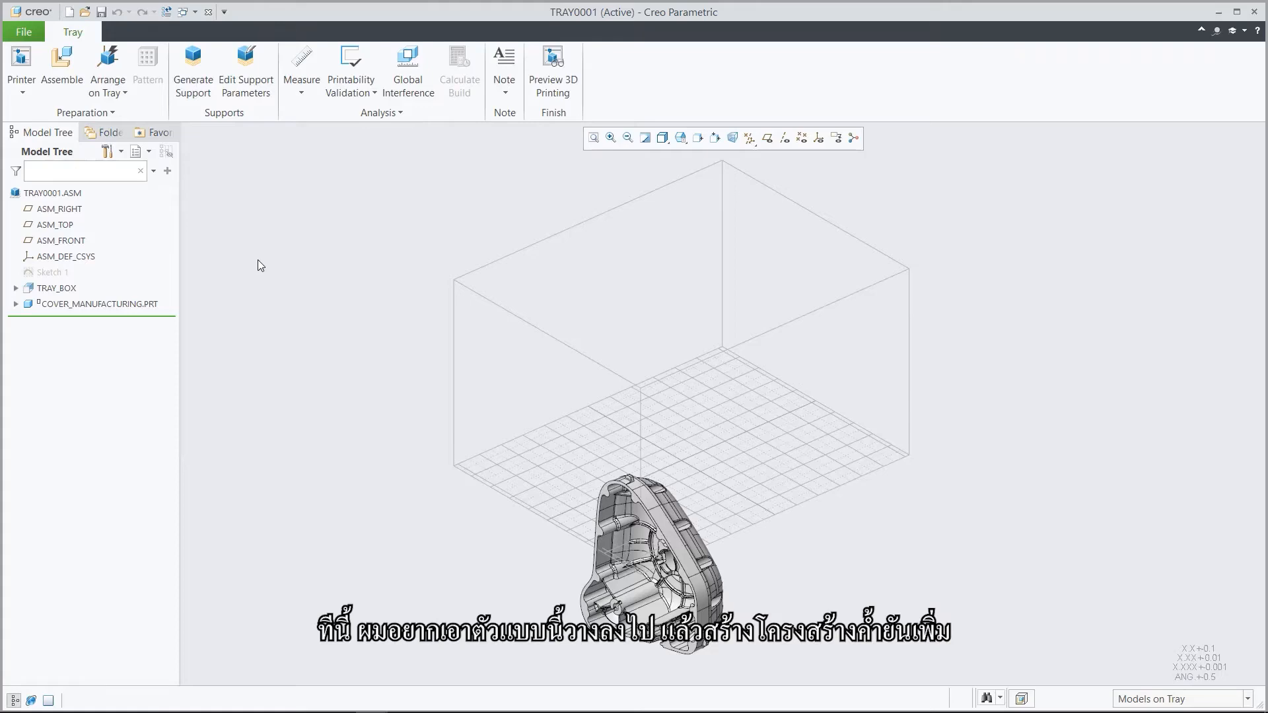
- Review the 3D printers list and the printer types available for installation, leaving both dialogs without changes
{"action": "left_click", "coordinate": [23, 93]}
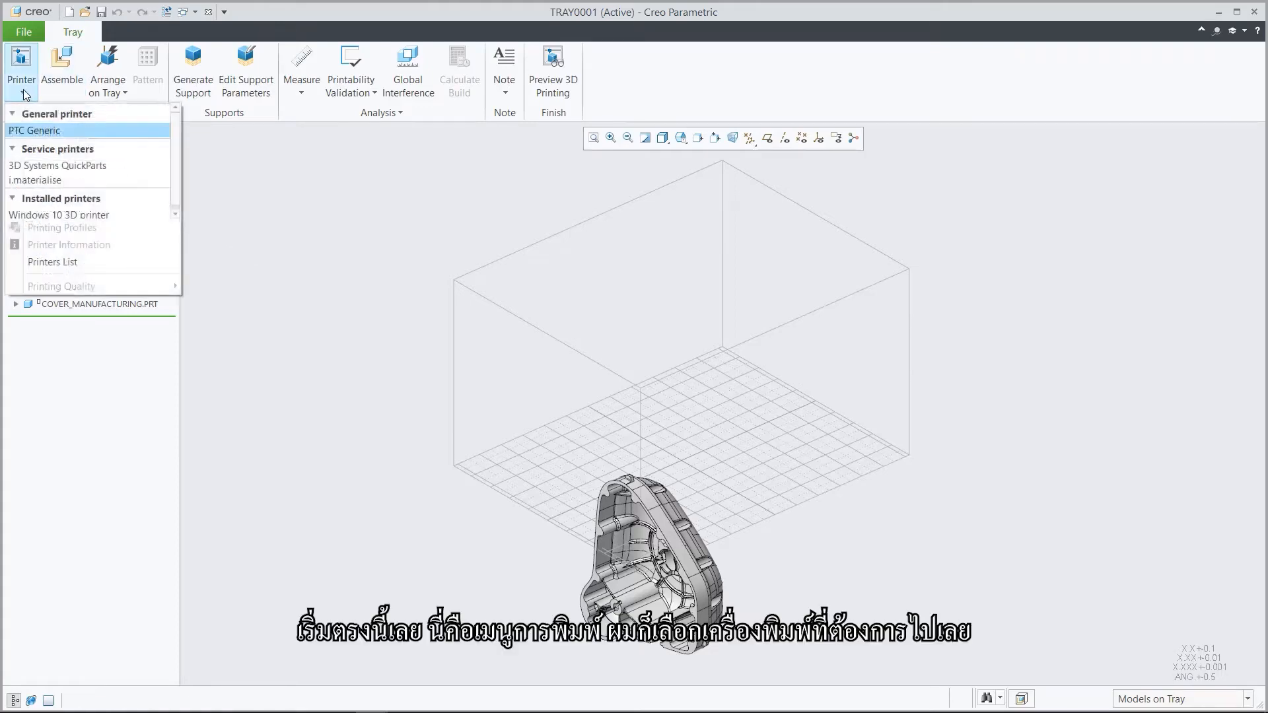
{"action": "left_click", "coordinate": [47, 263]}
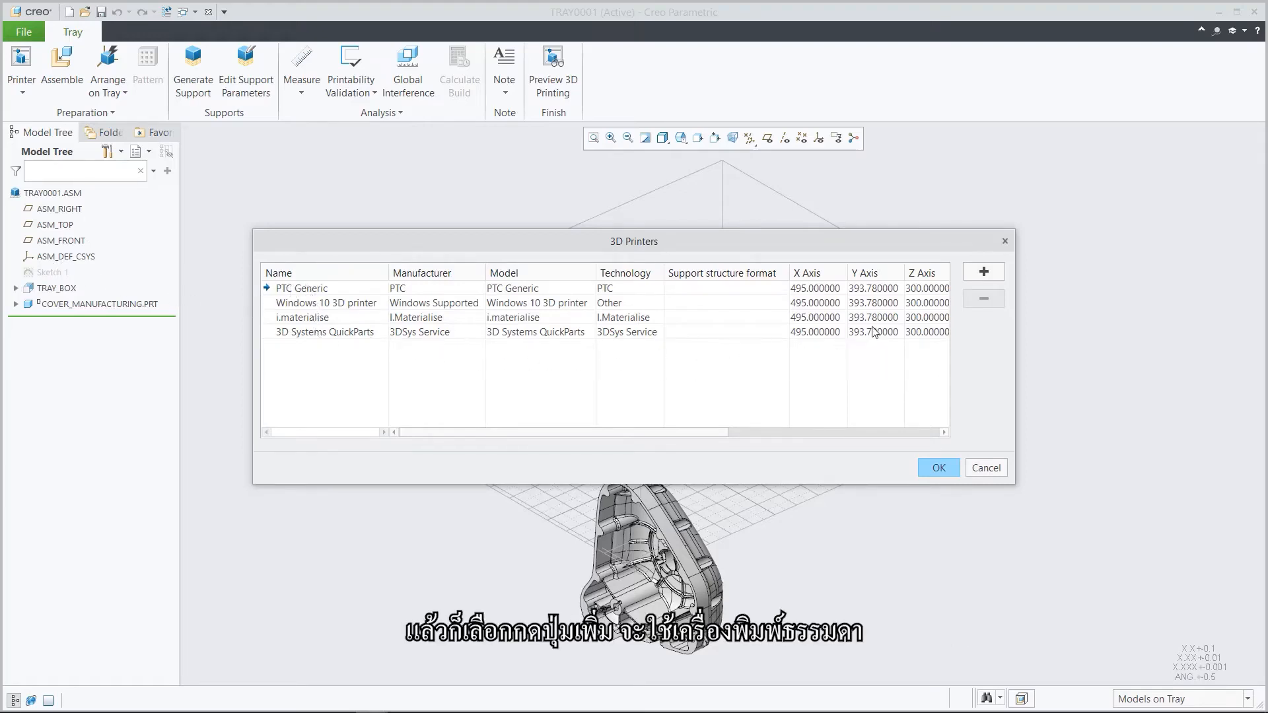
{"action": "left_click", "coordinate": [985, 276]}
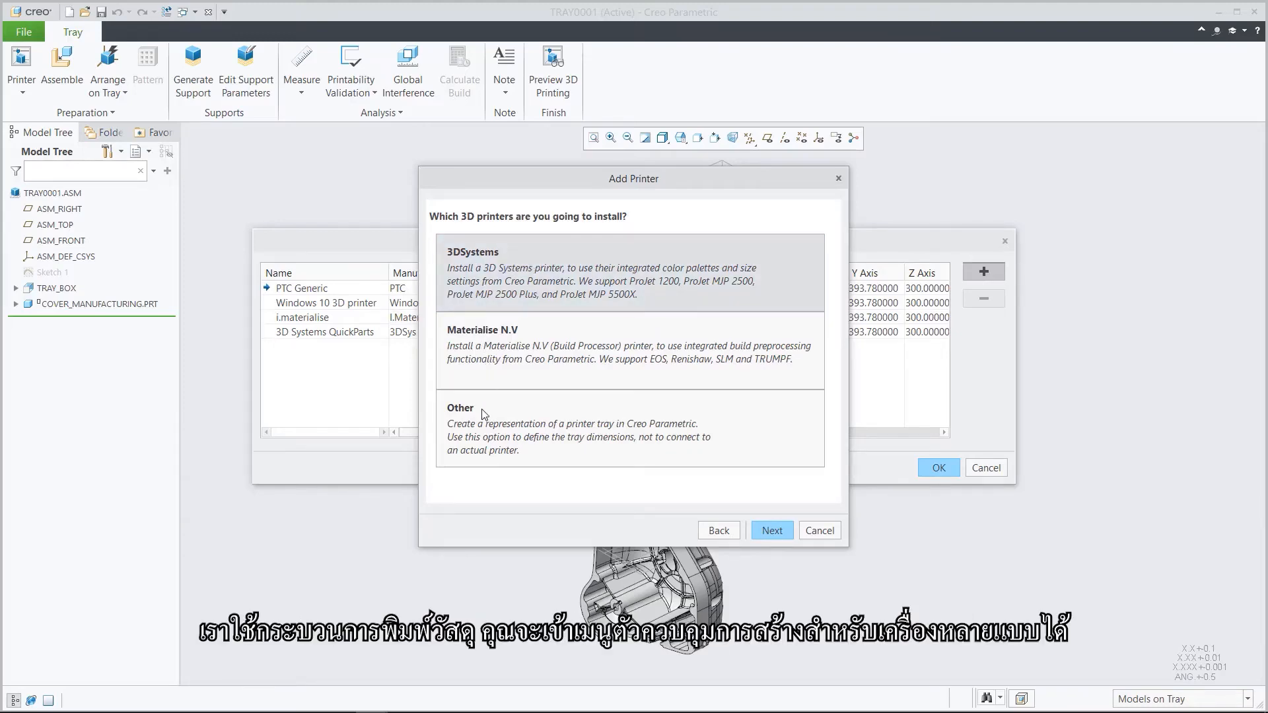
{"action": "left_click", "coordinate": [819, 532]}
{"action": "left_click", "coordinate": [978, 470]}
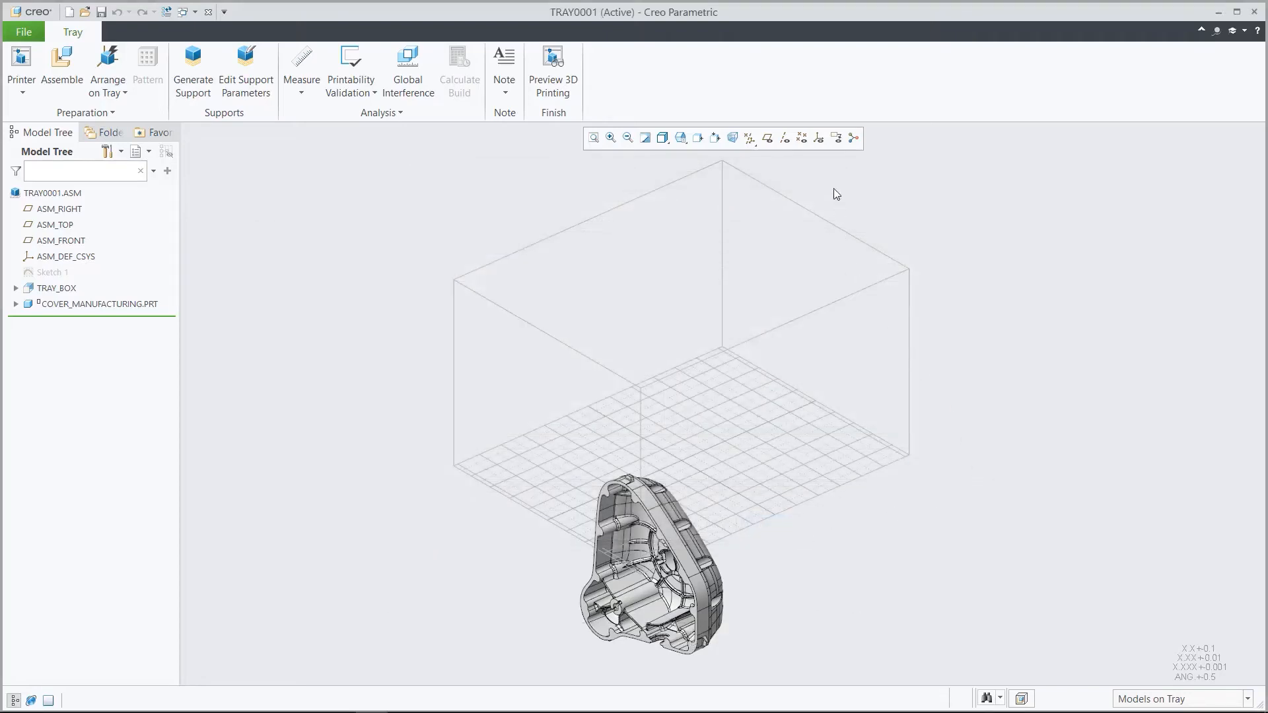
- Show coordinate systems and orient the cover on the tray according to its build direction analysis
{"action": "left_click", "coordinate": [818, 138]}
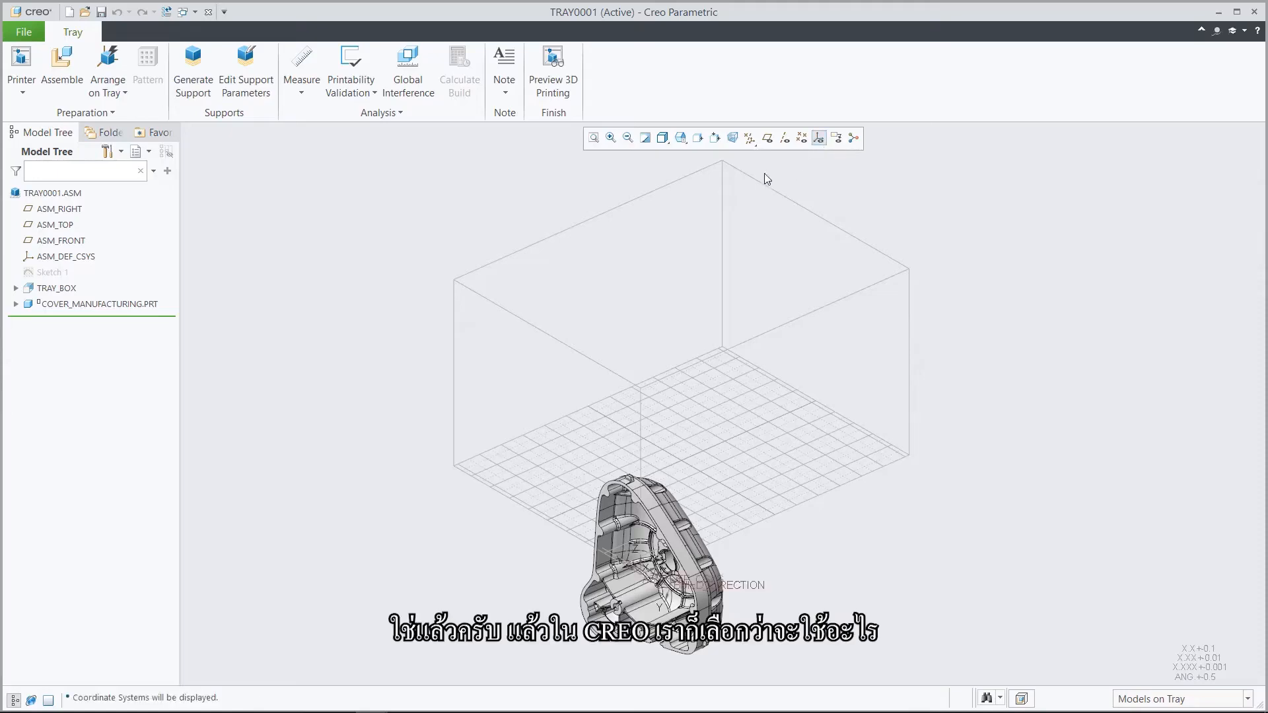
{"action": "left_click", "coordinate": [123, 94]}
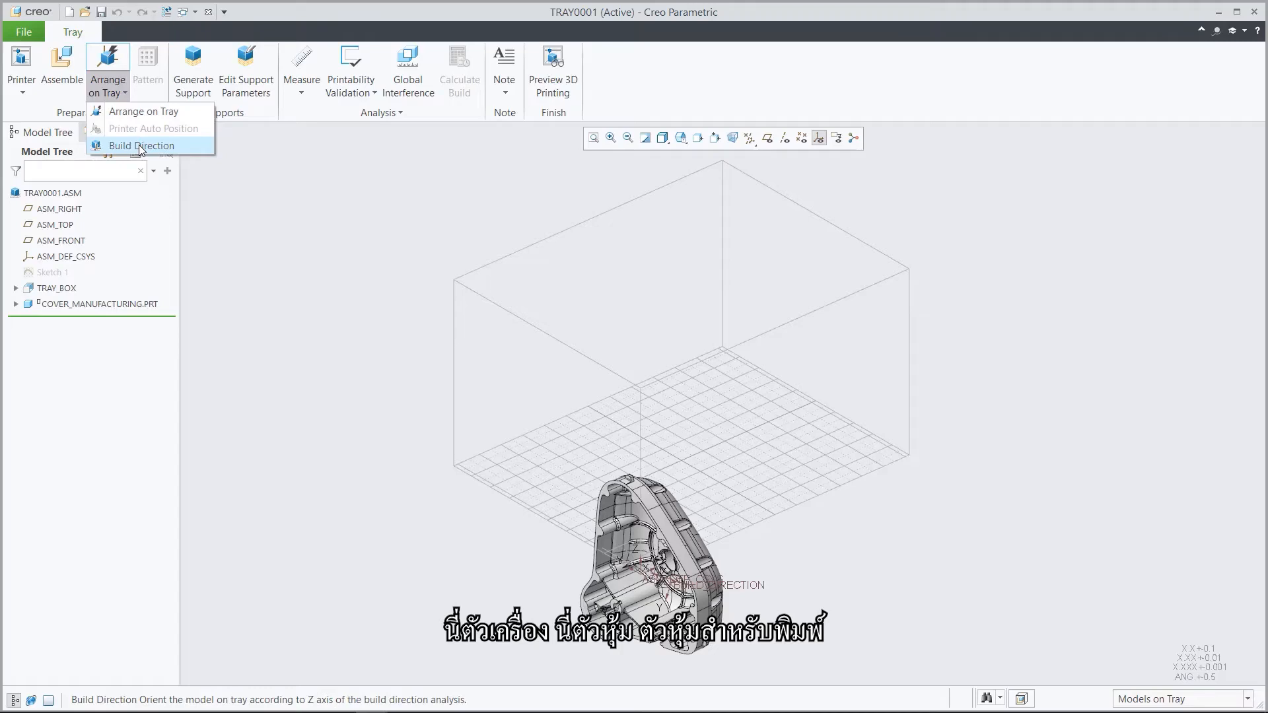
{"action": "left_click", "coordinate": [141, 146]}
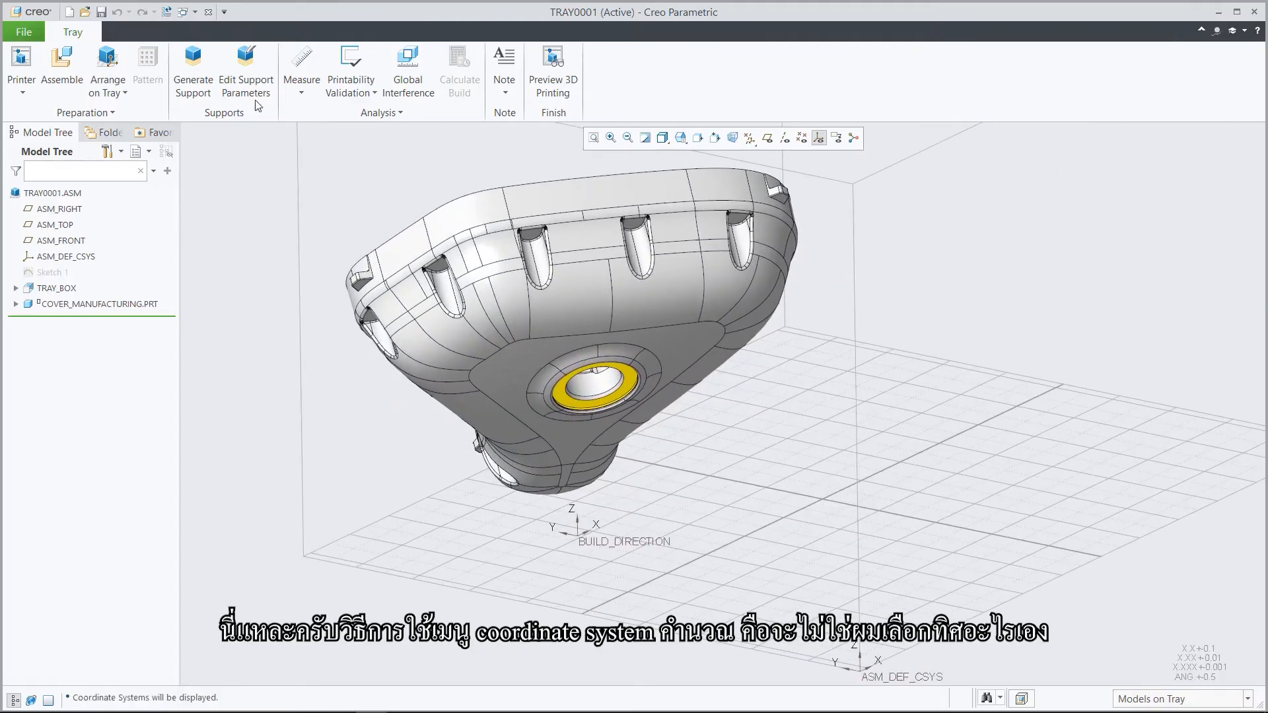
- Activate the Demo.txt support structure profile, checking its self-supporting angle, and generate supports for the cover
{"action": "left_click", "coordinate": [256, 70]}
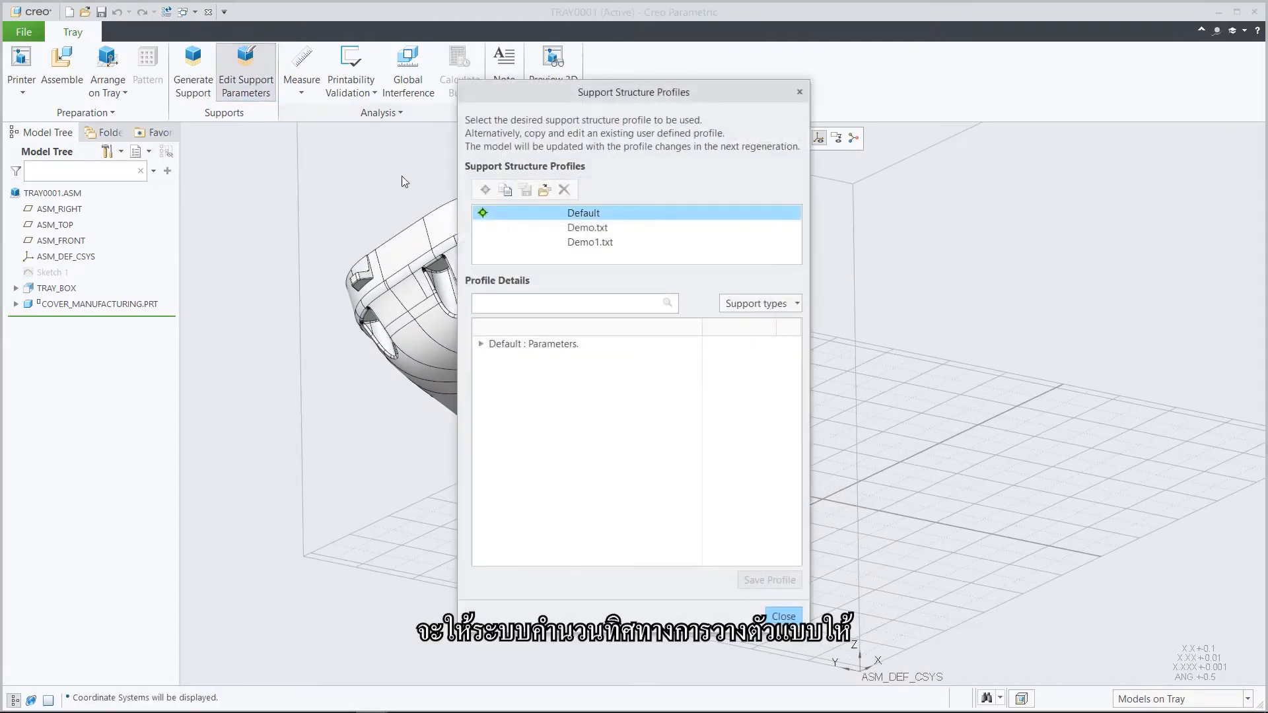
{"action": "left_click", "coordinate": [572, 229]}
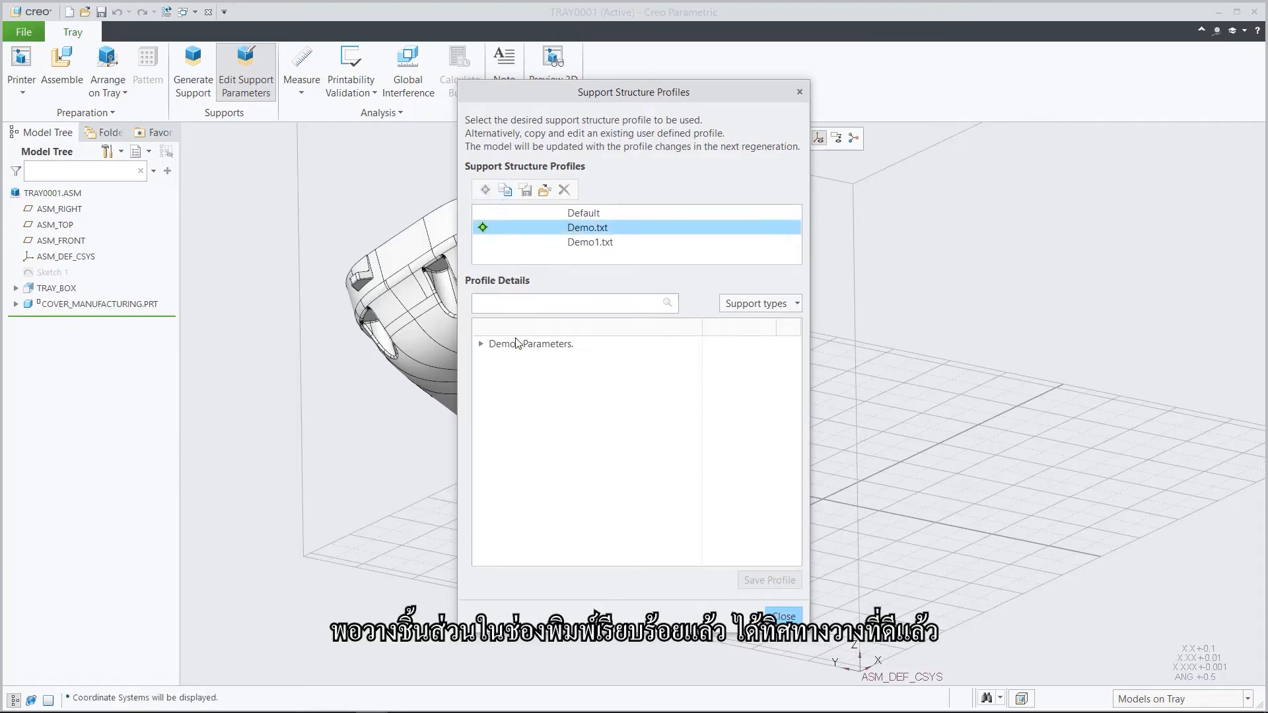
{"action": "left_click", "coordinate": [481, 345]}
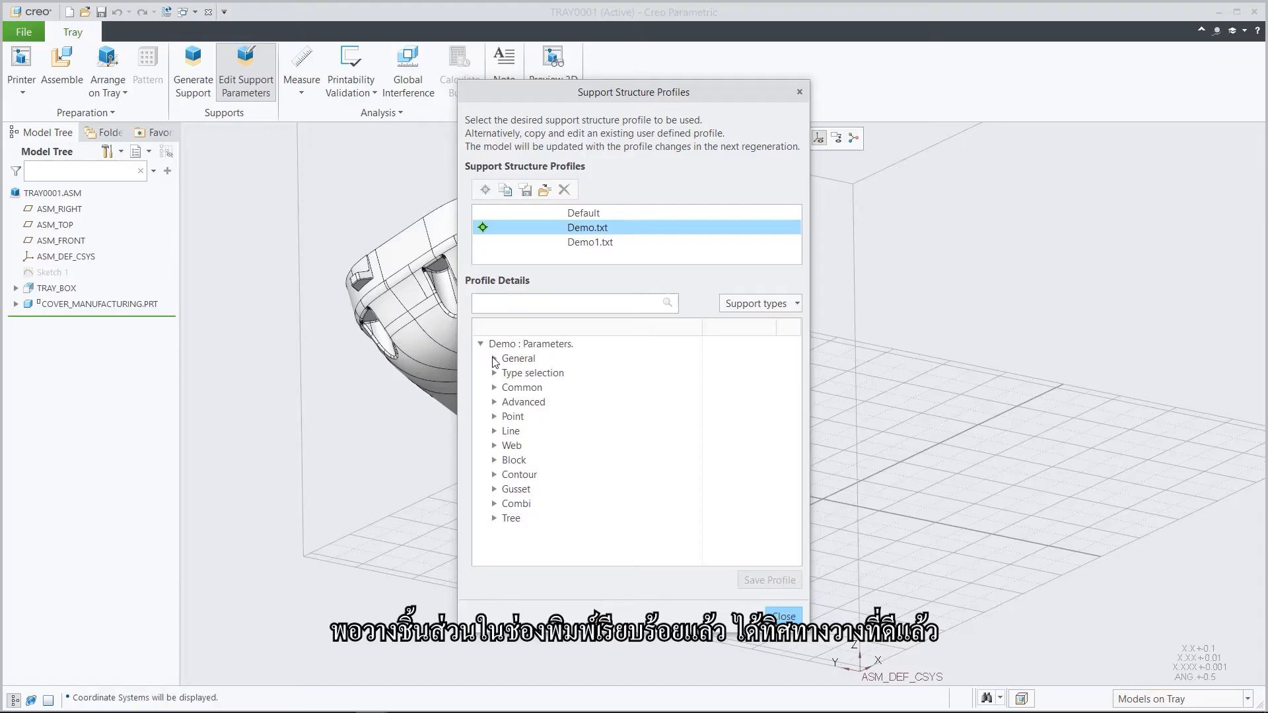
{"action": "left_click", "coordinate": [494, 359]}
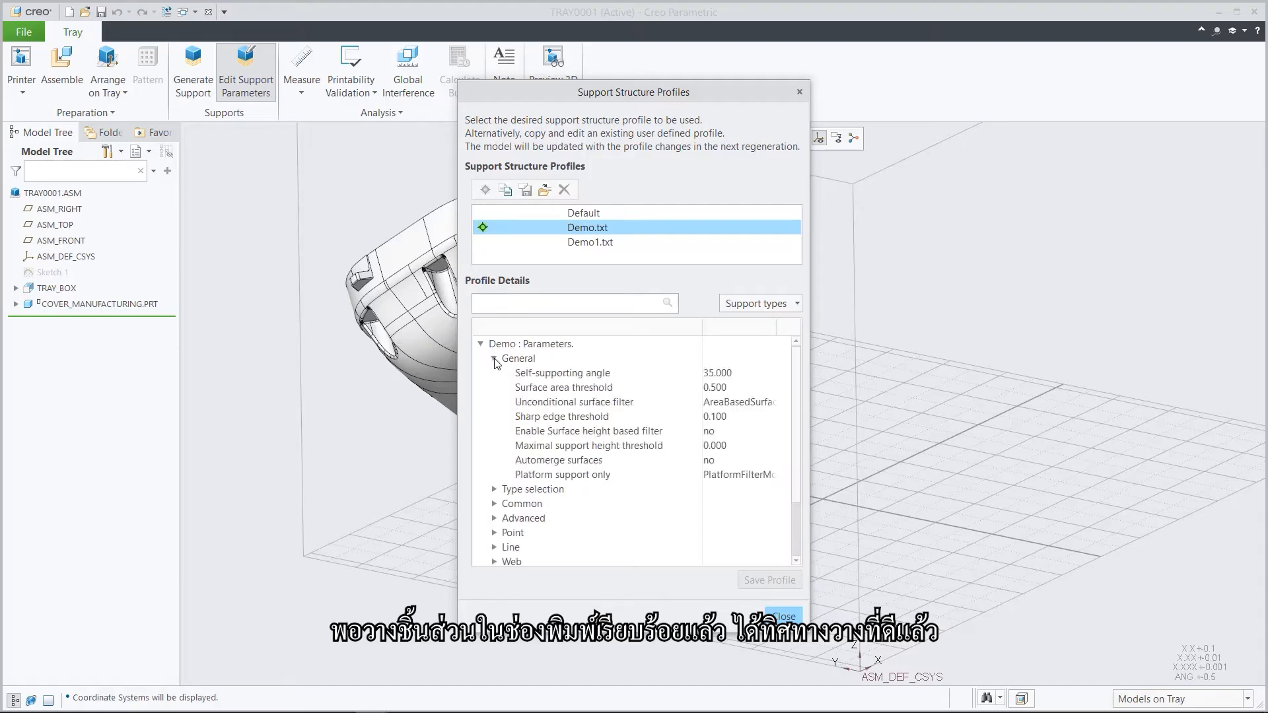
{"action": "left_click", "coordinate": [548, 373]}
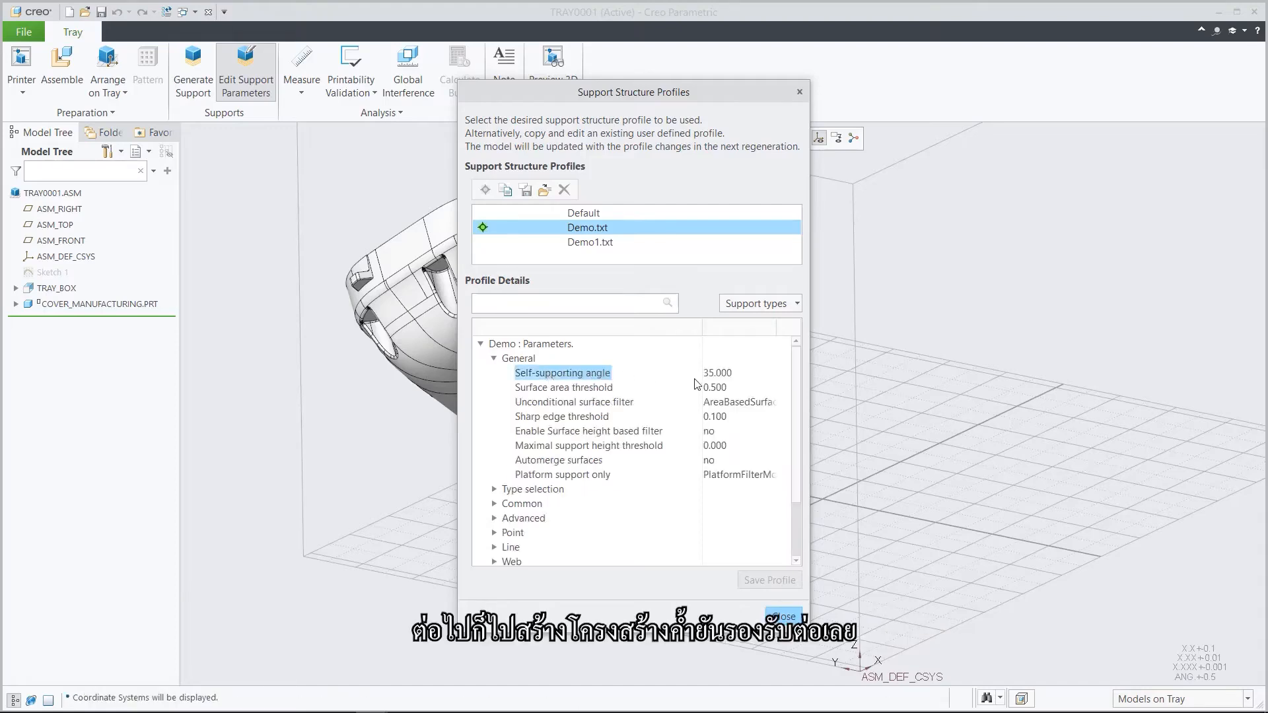
{"action": "left_click", "coordinate": [736, 374]}
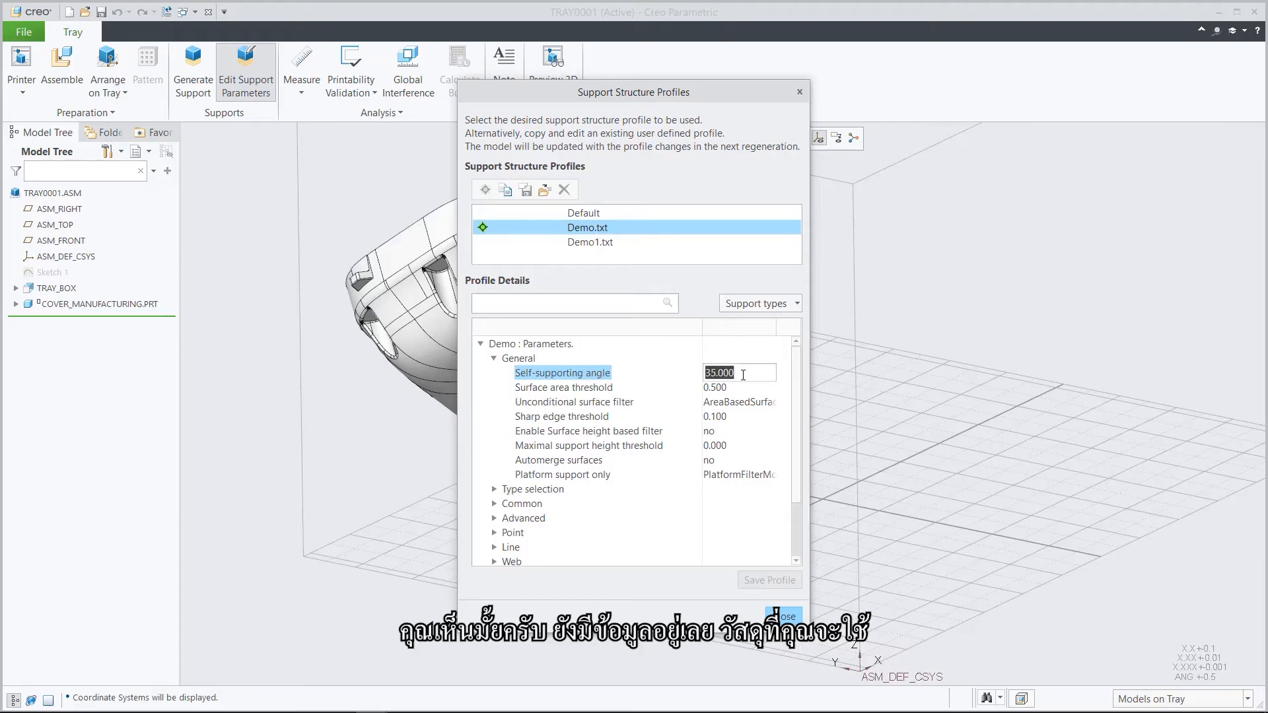
{"action": "left_click", "coordinate": [743, 374]}
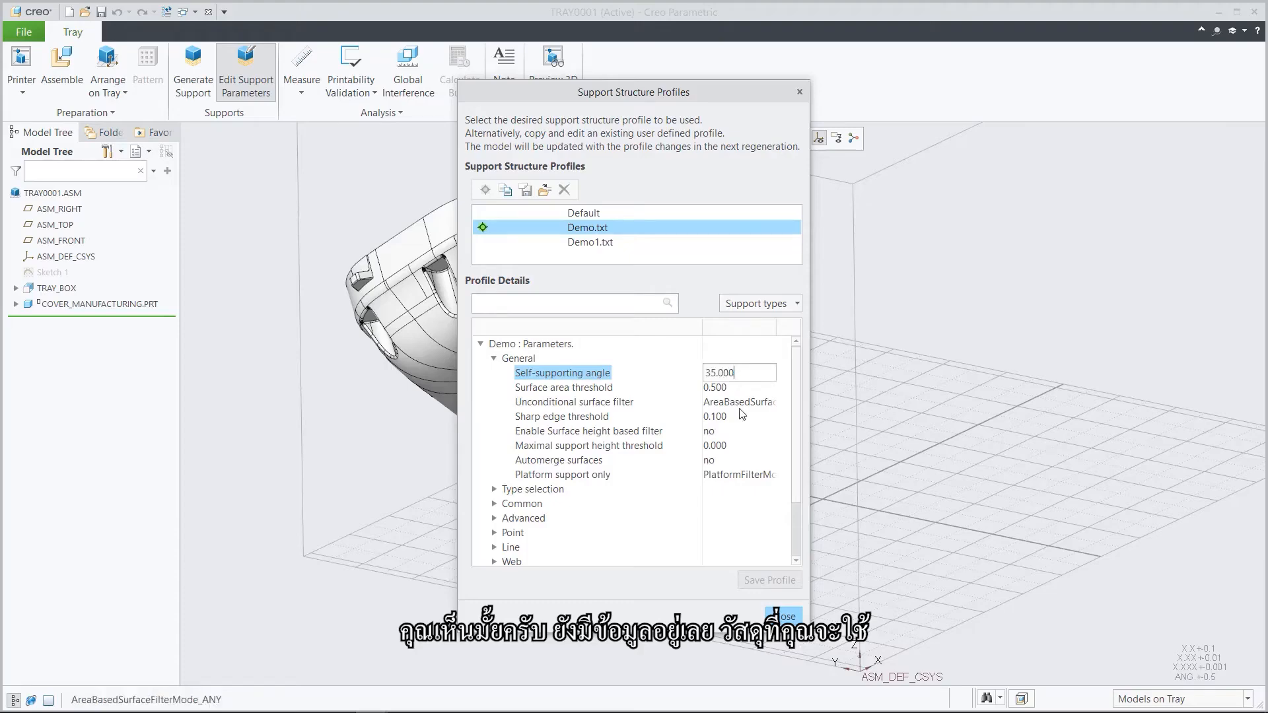
{"action": "left_click", "coordinate": [782, 616]}
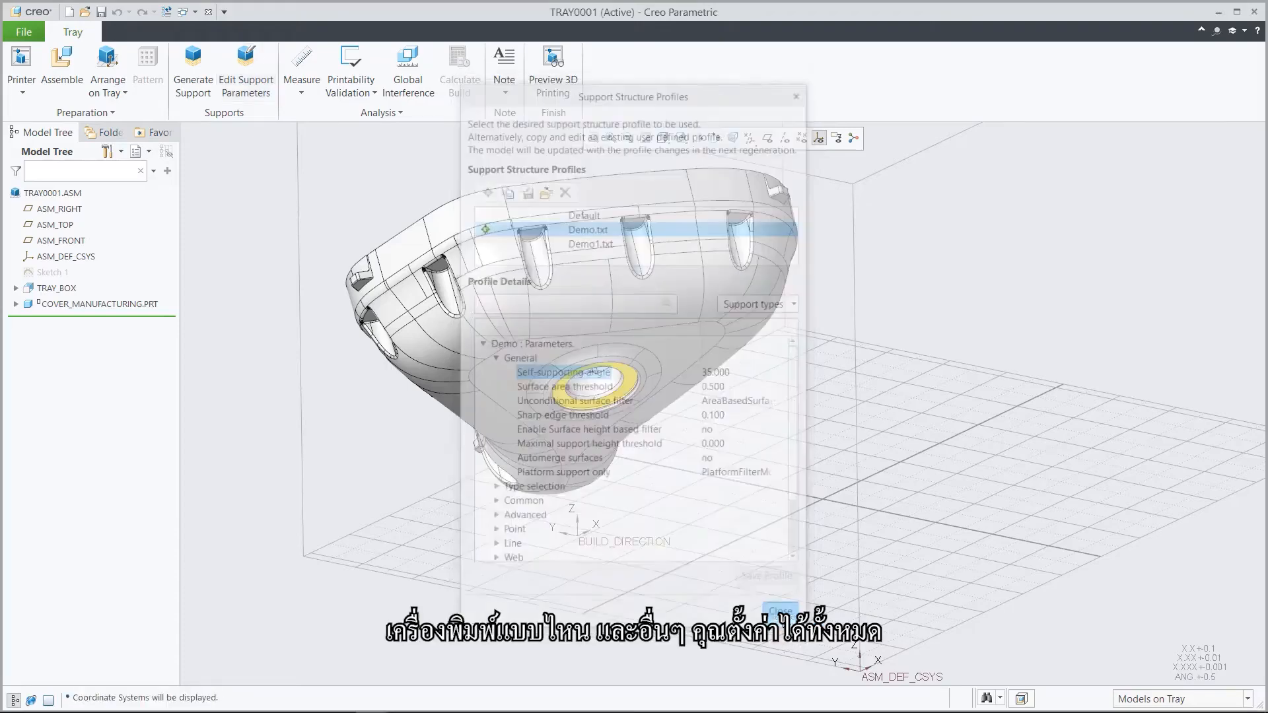
{"action": "left_click", "coordinate": [194, 70]}
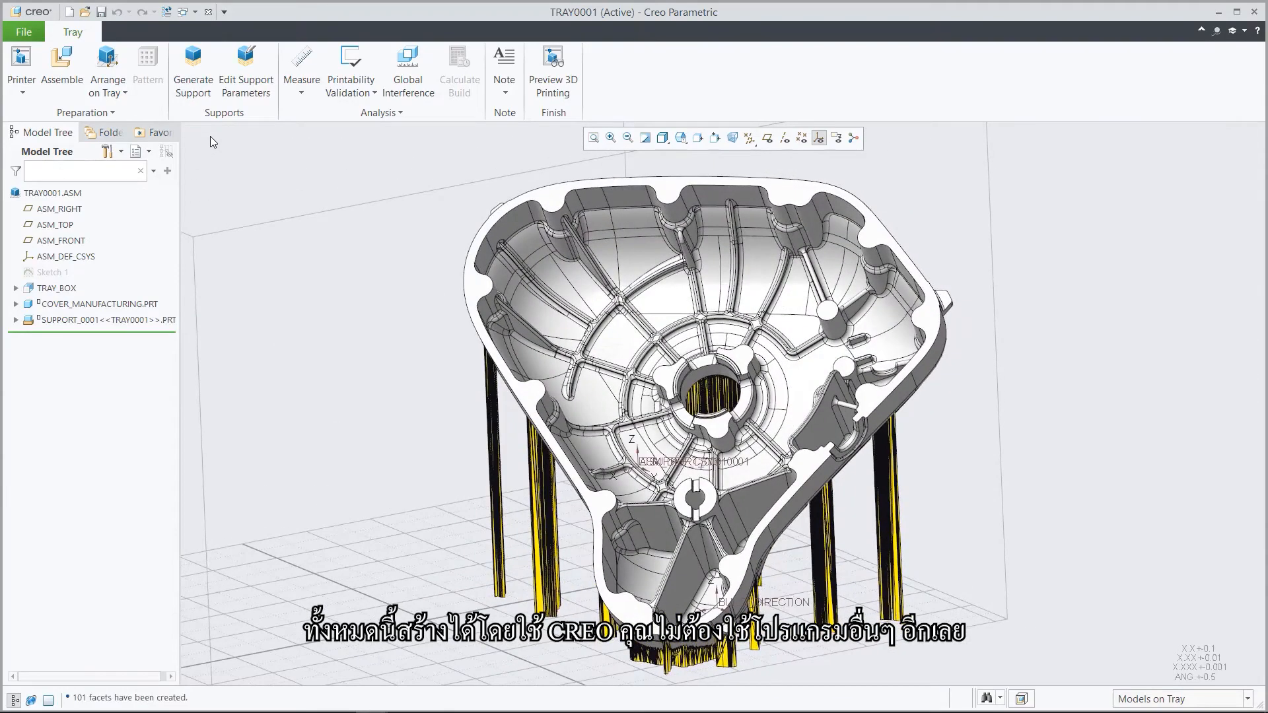
- Activate the Demo1.txt support structure profile, checking its self-supporting angle, and regenerate the cover's supports
{"action": "left_click", "coordinate": [242, 80]}
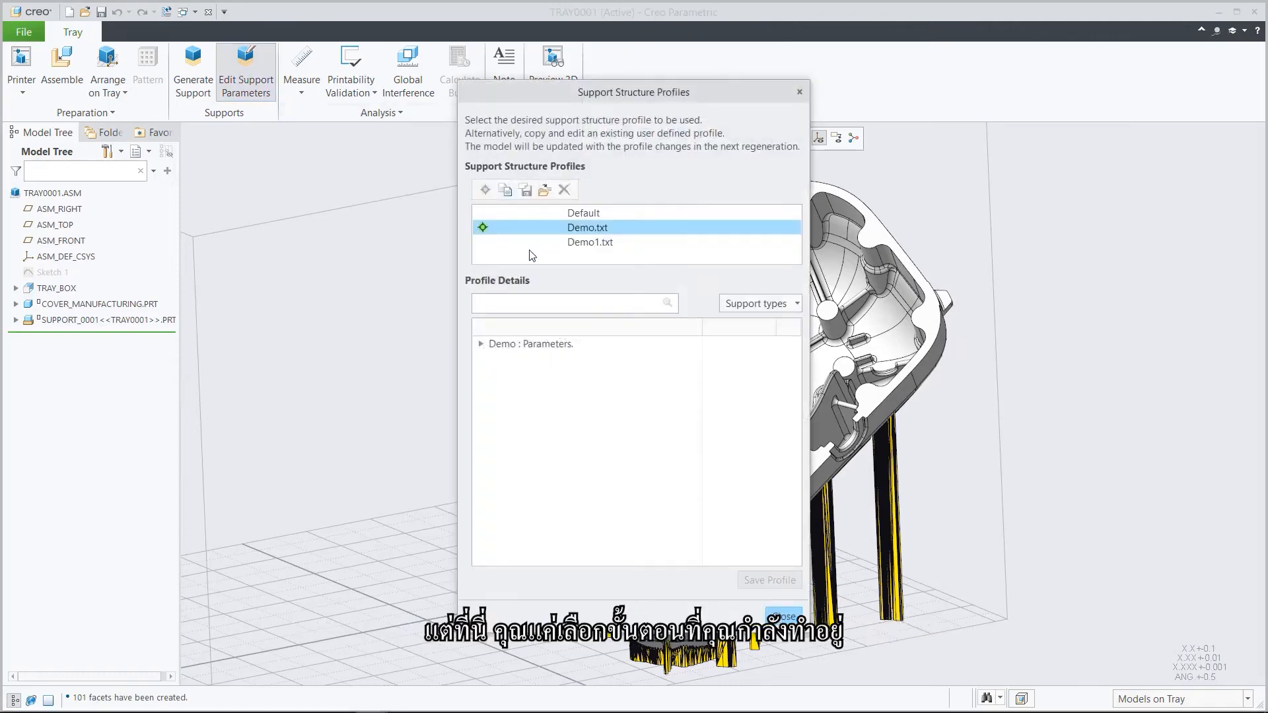
{"action": "left_click", "coordinate": [547, 244]}
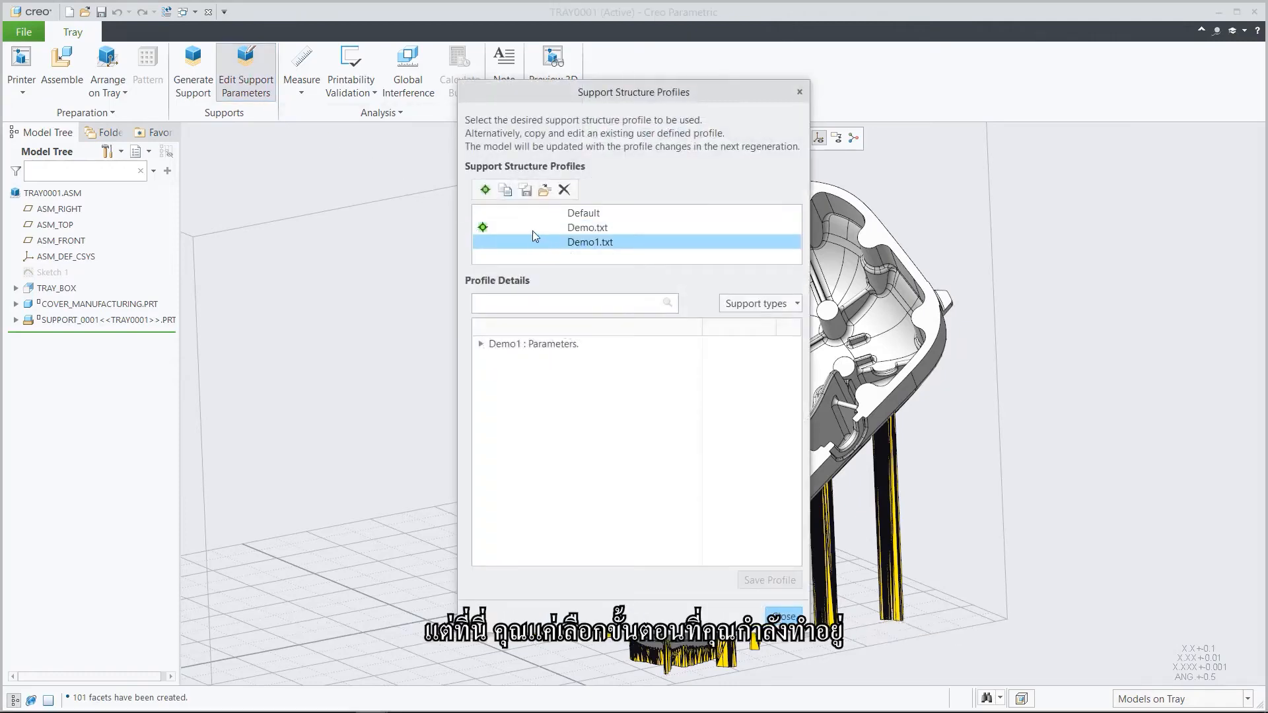
{"action": "left_click", "coordinate": [485, 191]}
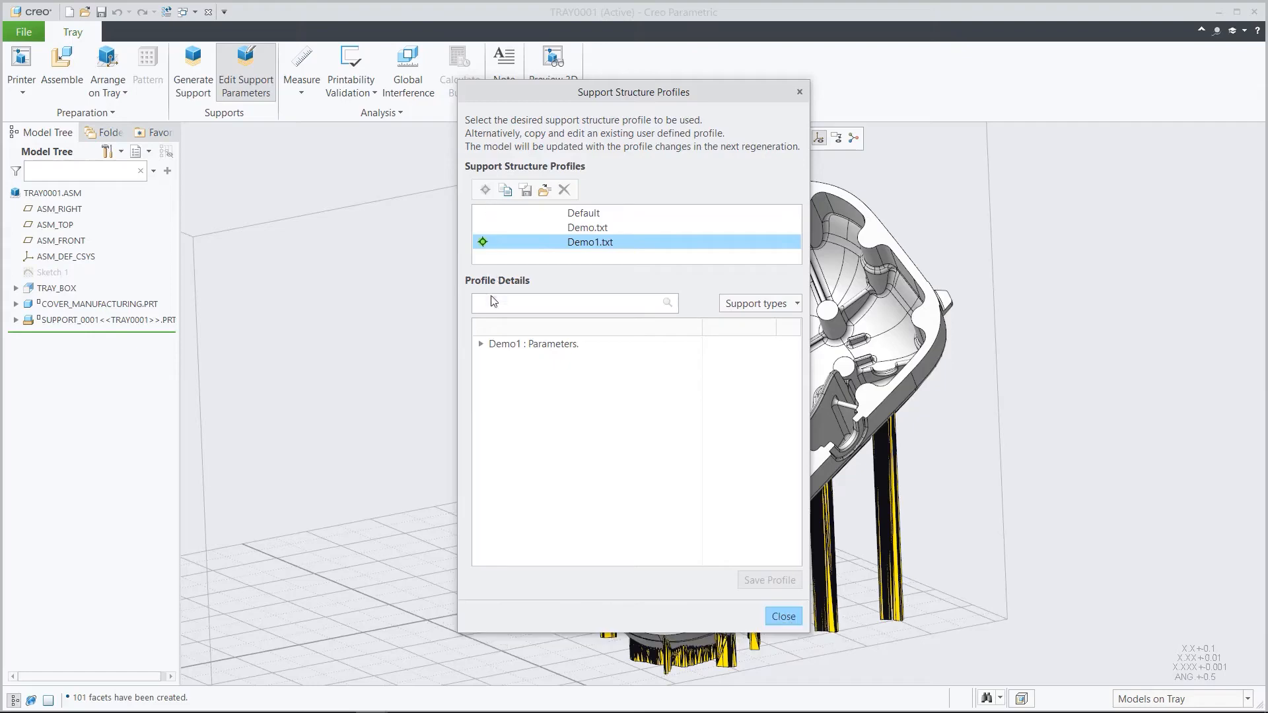
{"action": "left_click", "coordinate": [481, 345]}
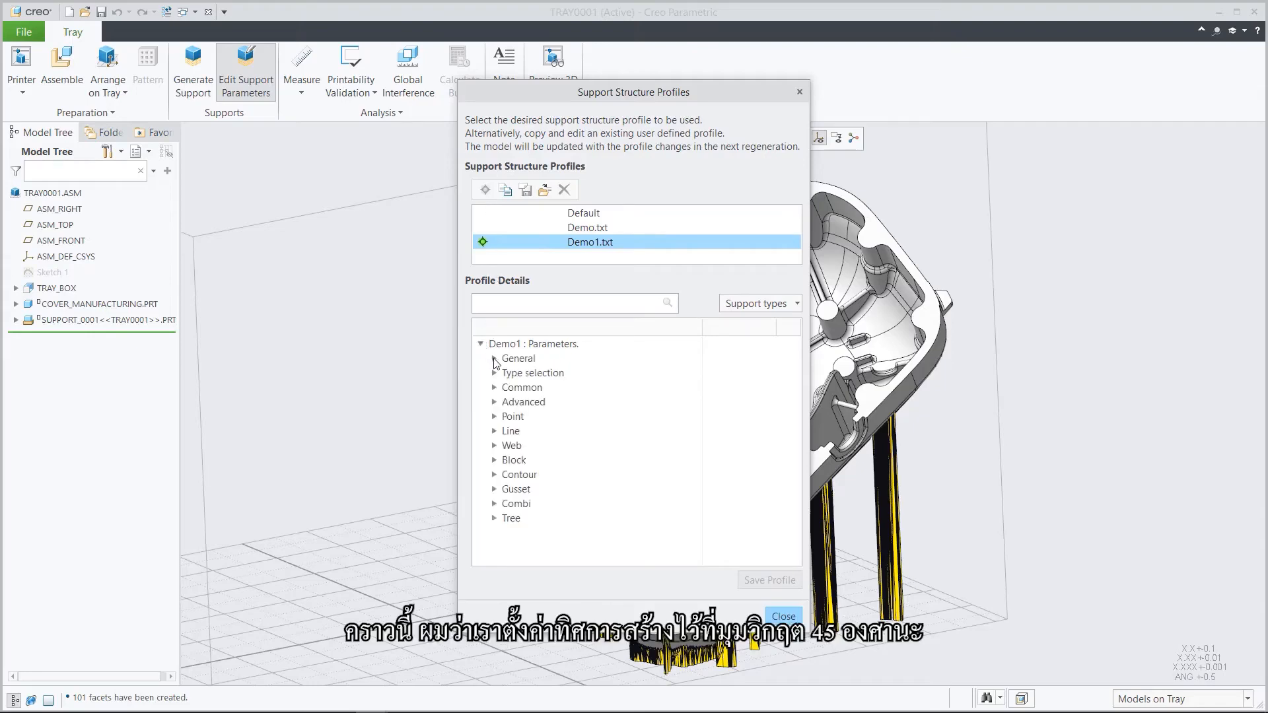
{"action": "left_click", "coordinate": [495, 359]}
{"action": "left_click", "coordinate": [584, 375]}
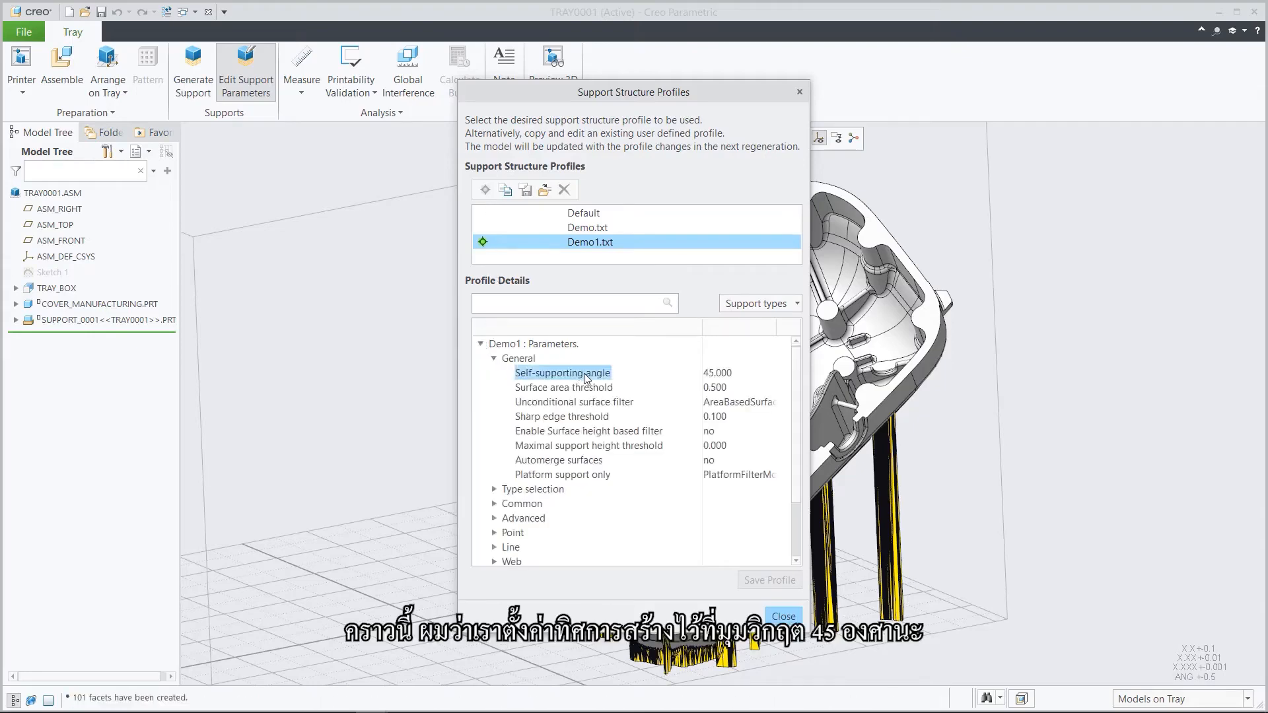
{"action": "left_click", "coordinate": [741, 374]}
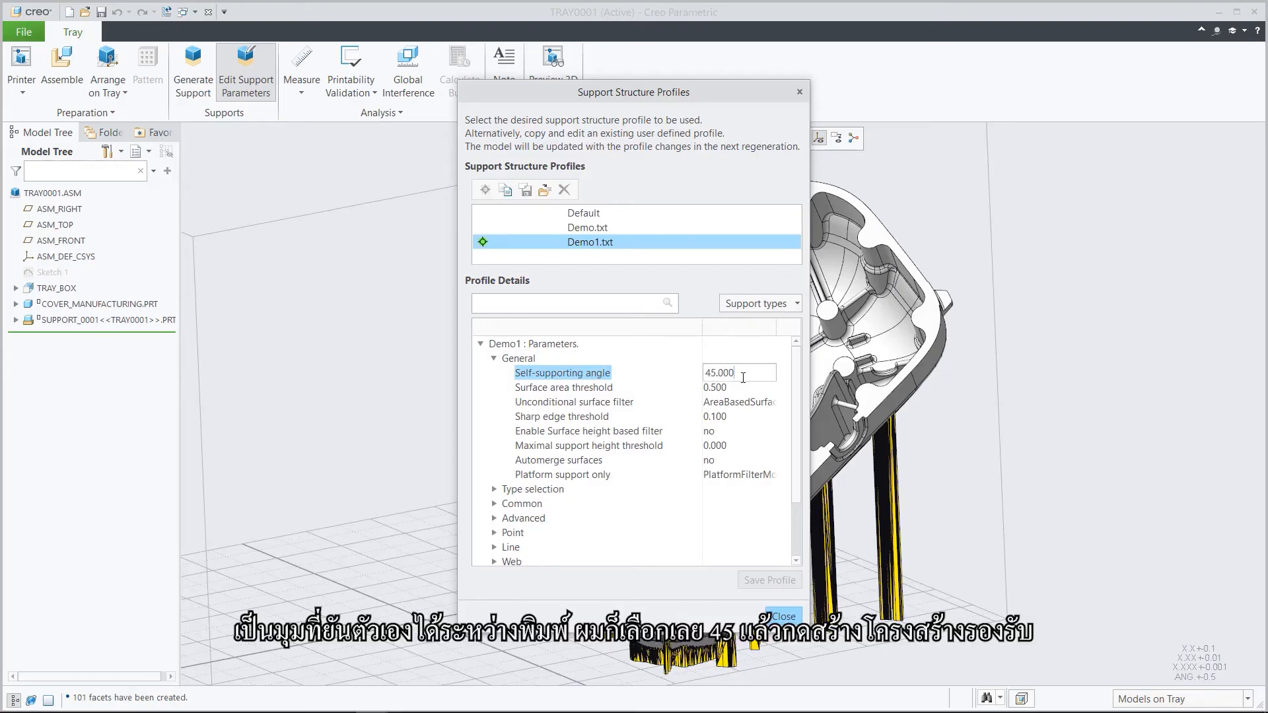
{"action": "left_click", "coordinate": [784, 615]}
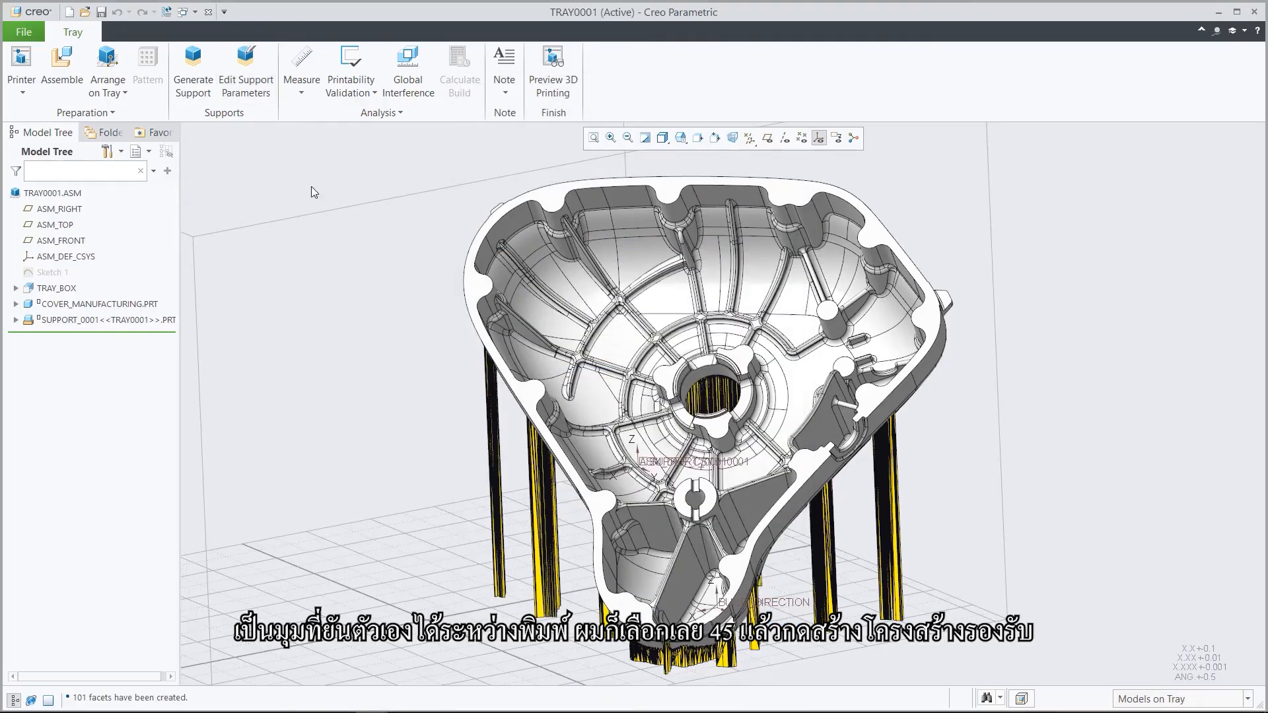
{"action": "left_click", "coordinate": [208, 94]}
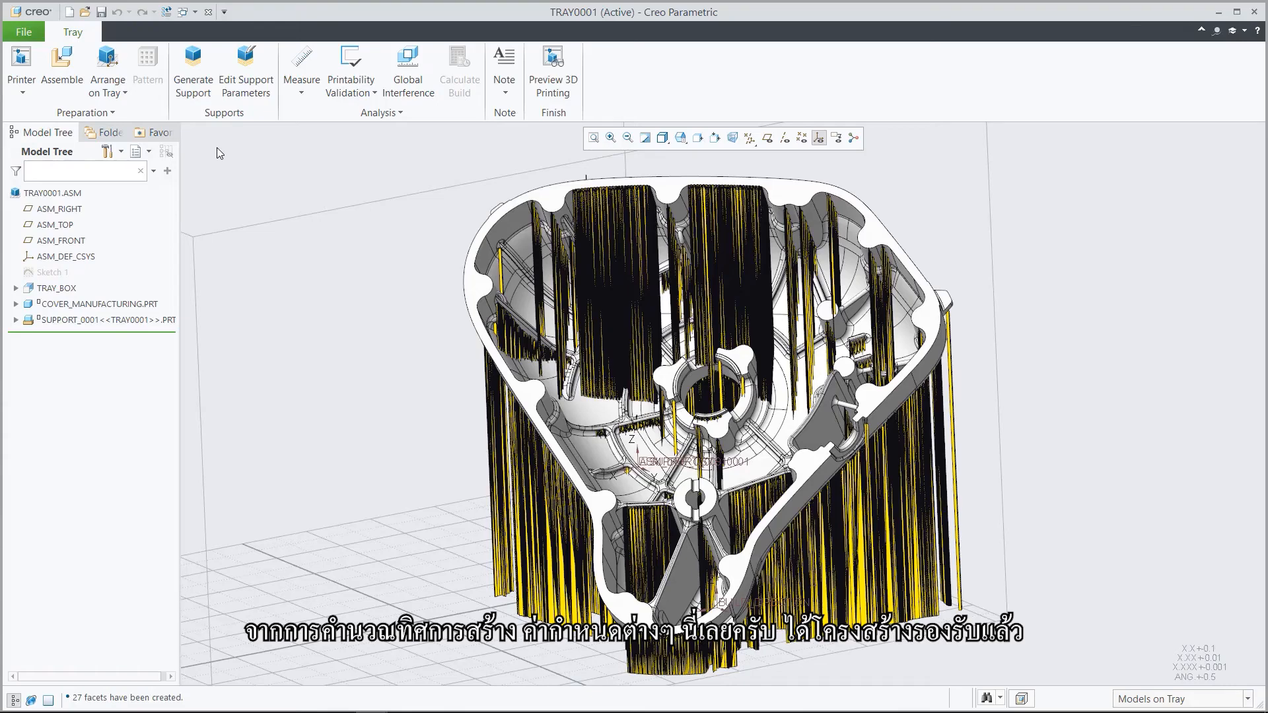
- Enter the 3D printing preview and slice the supported cover, saving the slices as tray0001.zip in the AMX_Demo folder
{"action": "left_click", "coordinate": [554, 66]}
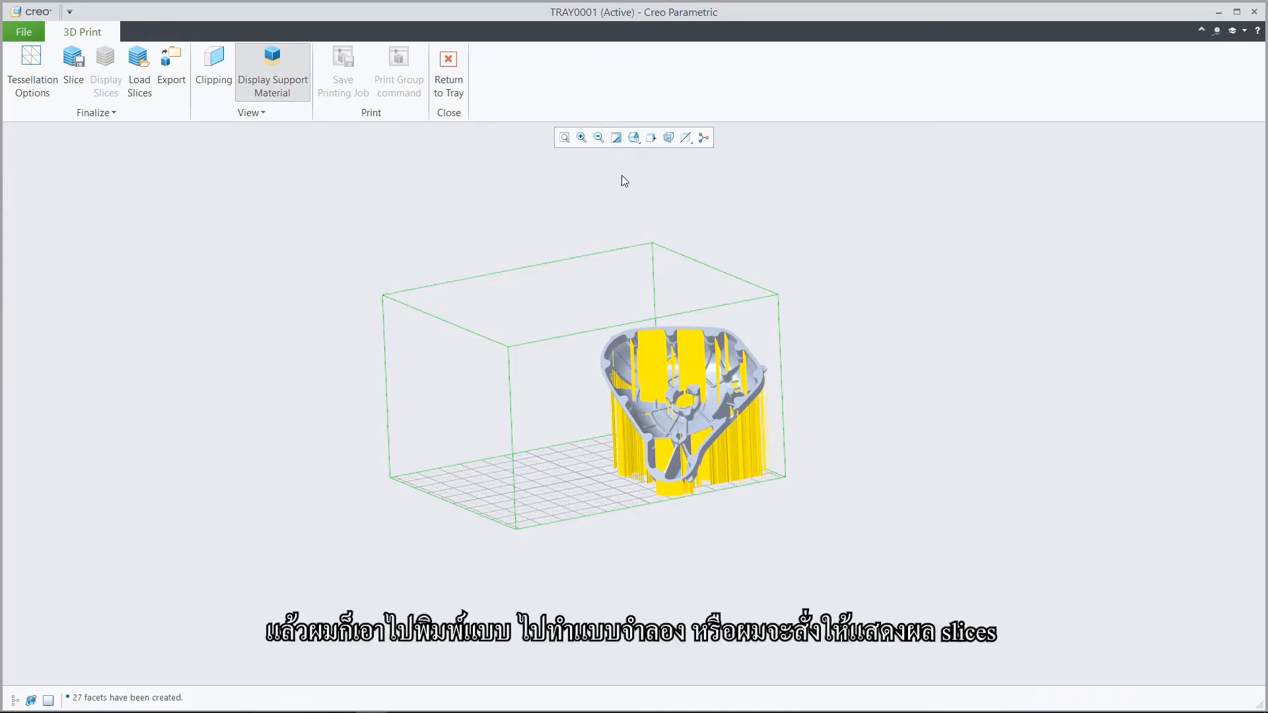
{"action": "left_click", "coordinate": [77, 61]}
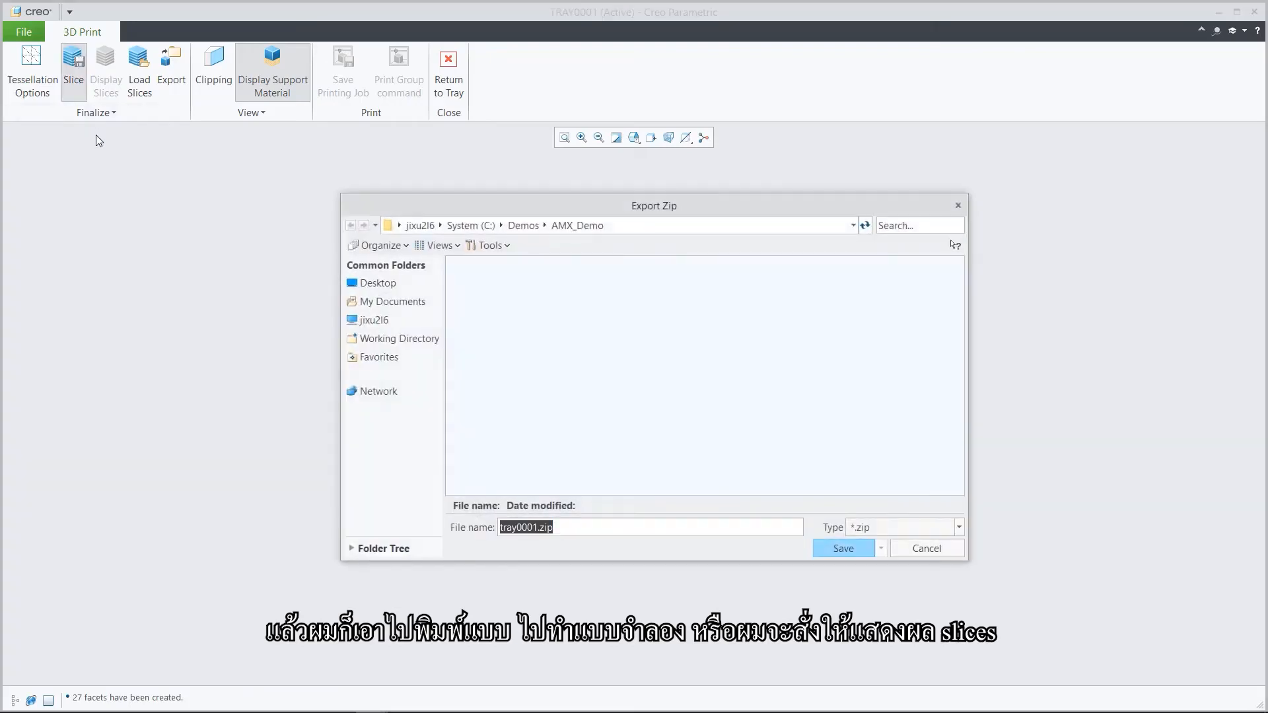
{"action": "left_click", "coordinate": [834, 552]}
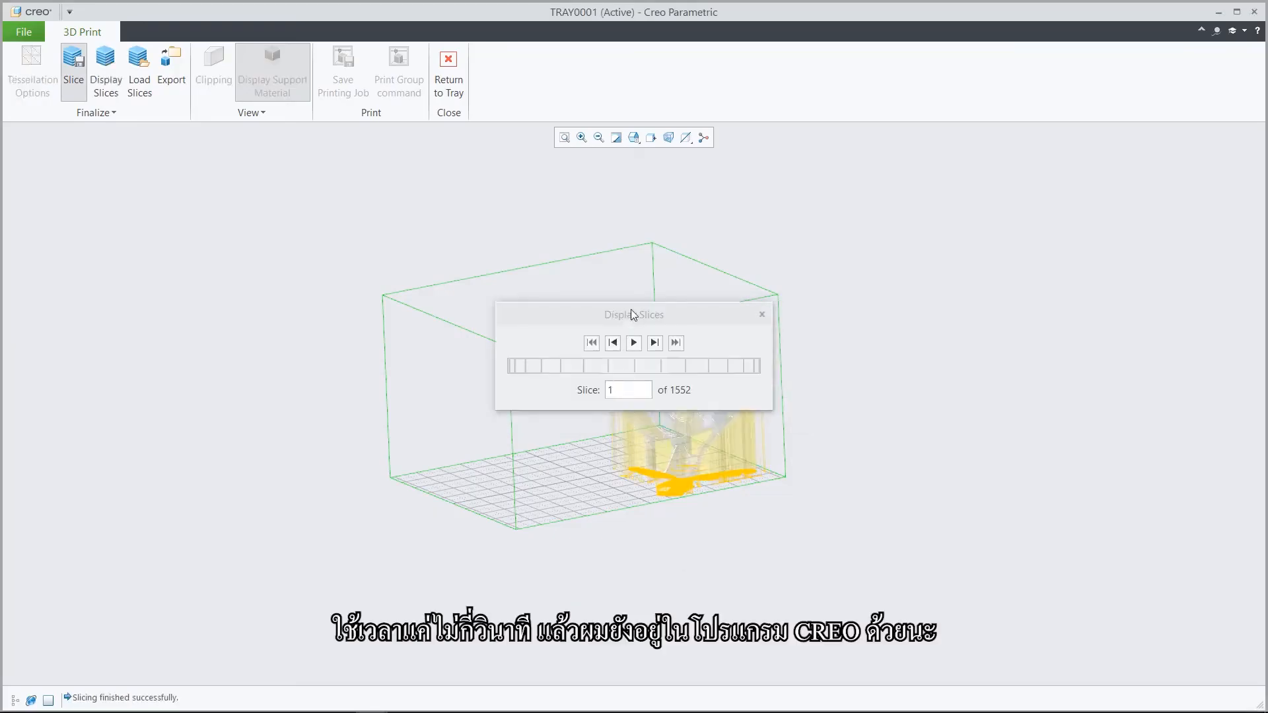
- Play the slice-by-slice print animation of the cover in the TOP view, with the slice controls clear of the model
{"action": "left_click_drag", "start_coordinate": [631, 312], "coordinate": [155, 233]}
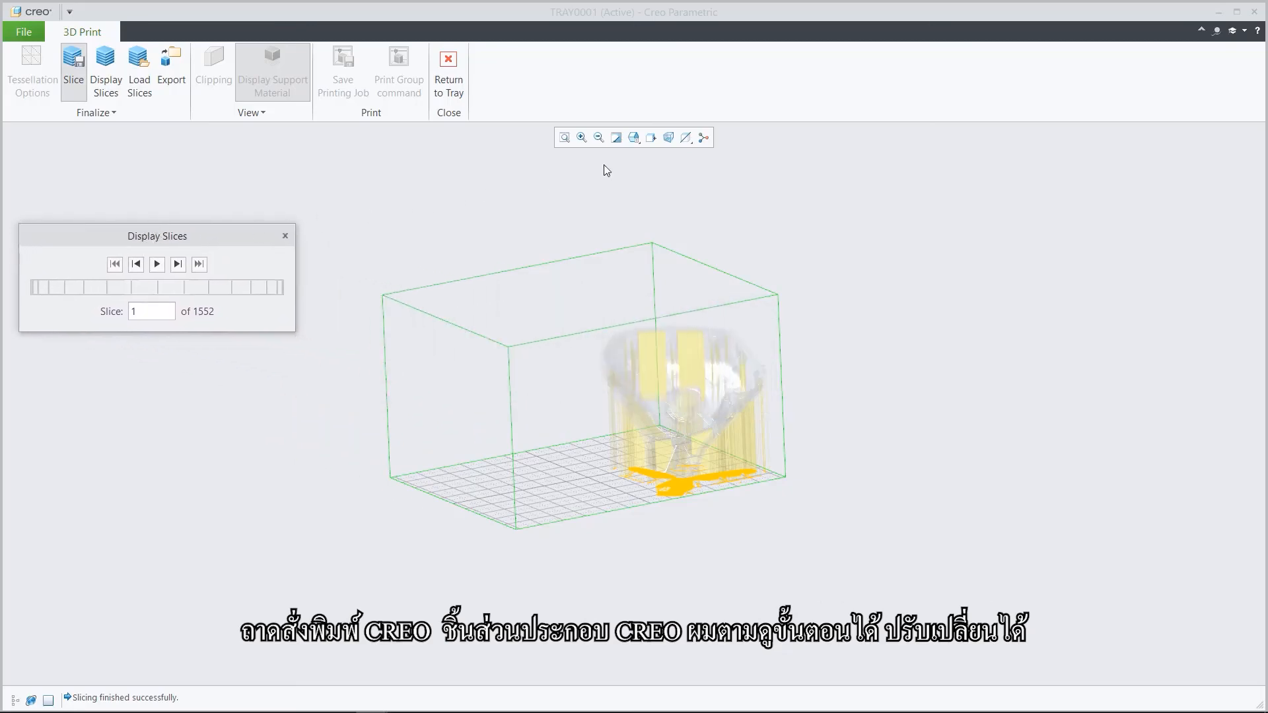
{"action": "left_click", "coordinate": [633, 138]}
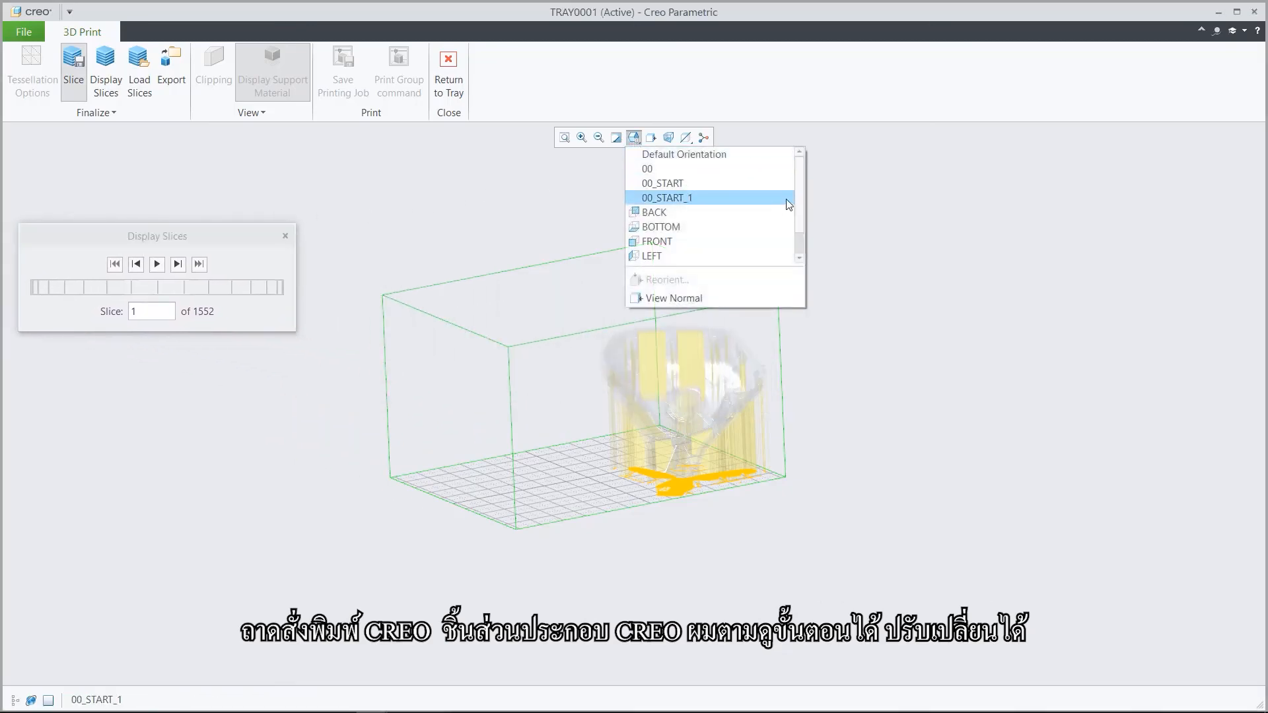
{"action": "scroll", "coordinate": [793, 188], "scroll_direction": "down", "scroll_amount": 1}
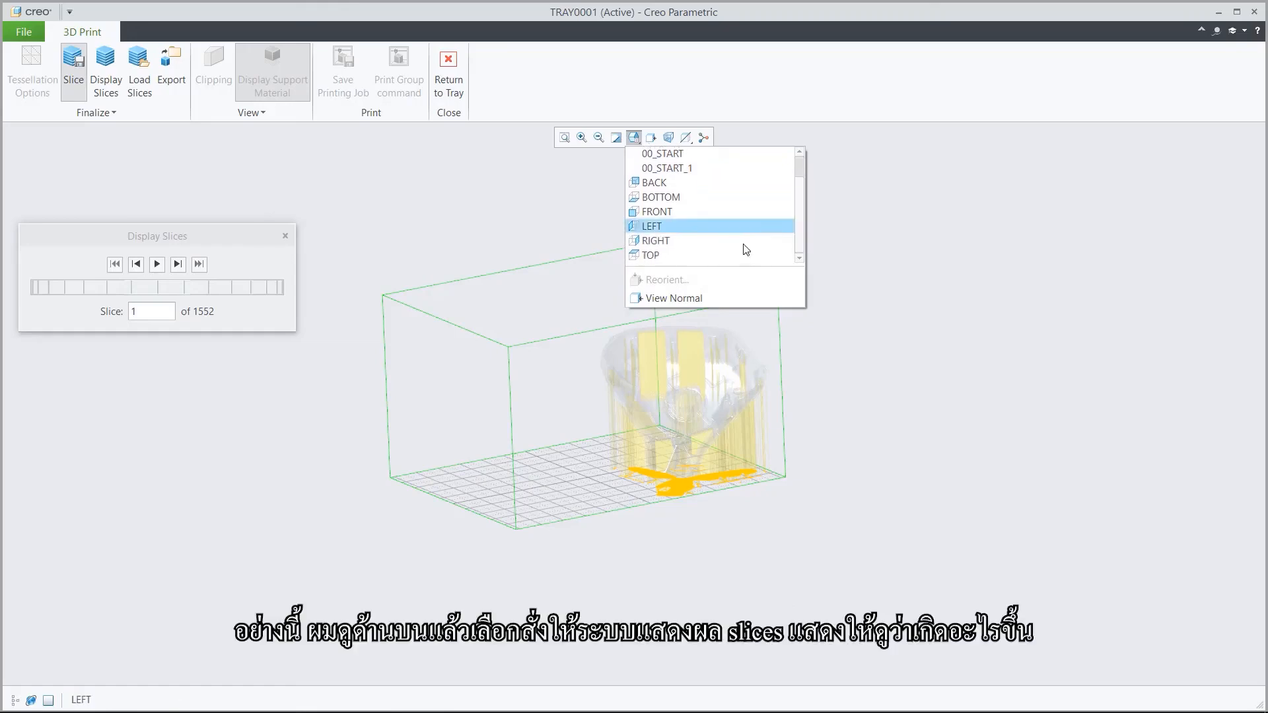
{"action": "left_click", "coordinate": [678, 255]}
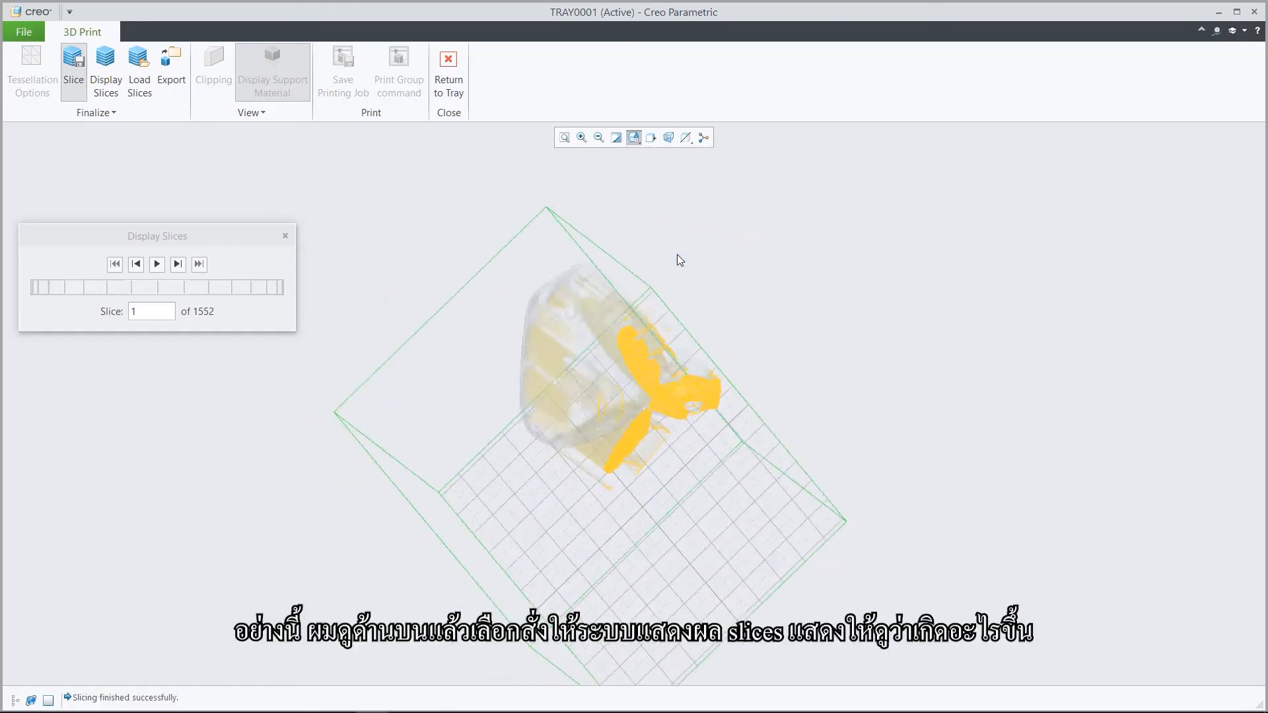
{"action": "left_click", "coordinate": [582, 137]}
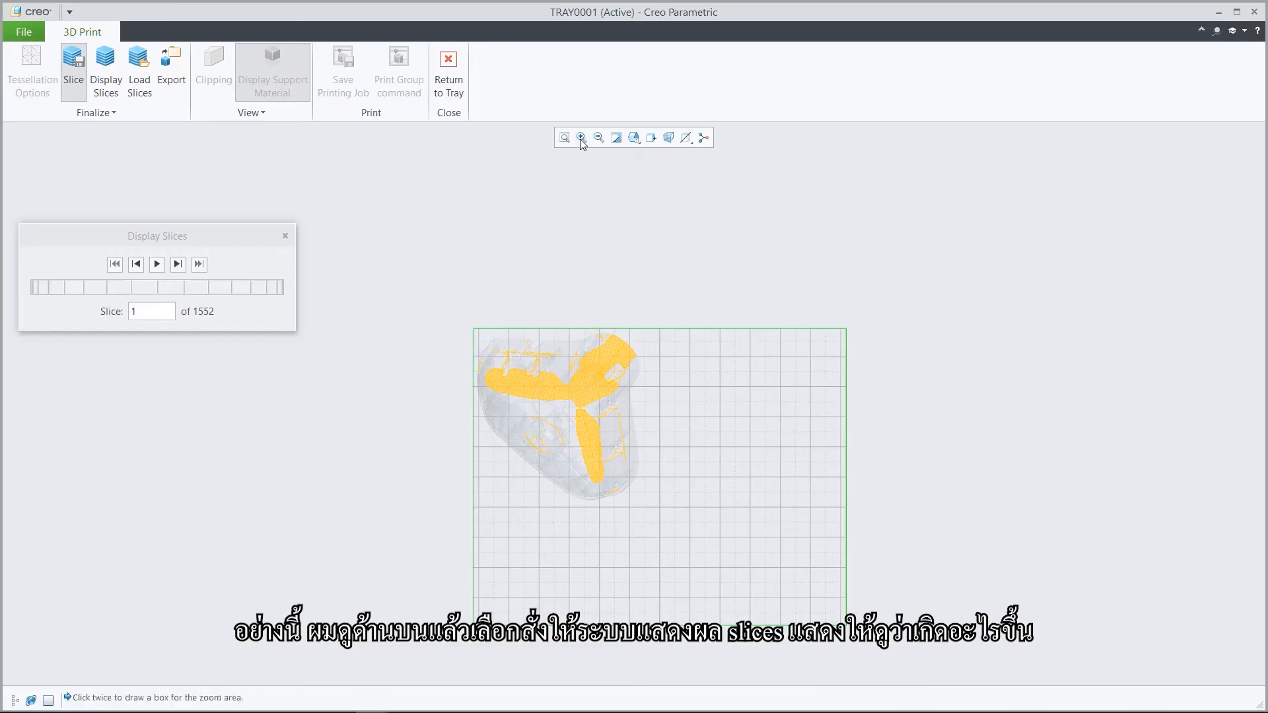
{"action": "left_click", "coordinate": [466, 316]}
{"action": "left_click", "coordinate": [653, 508]}
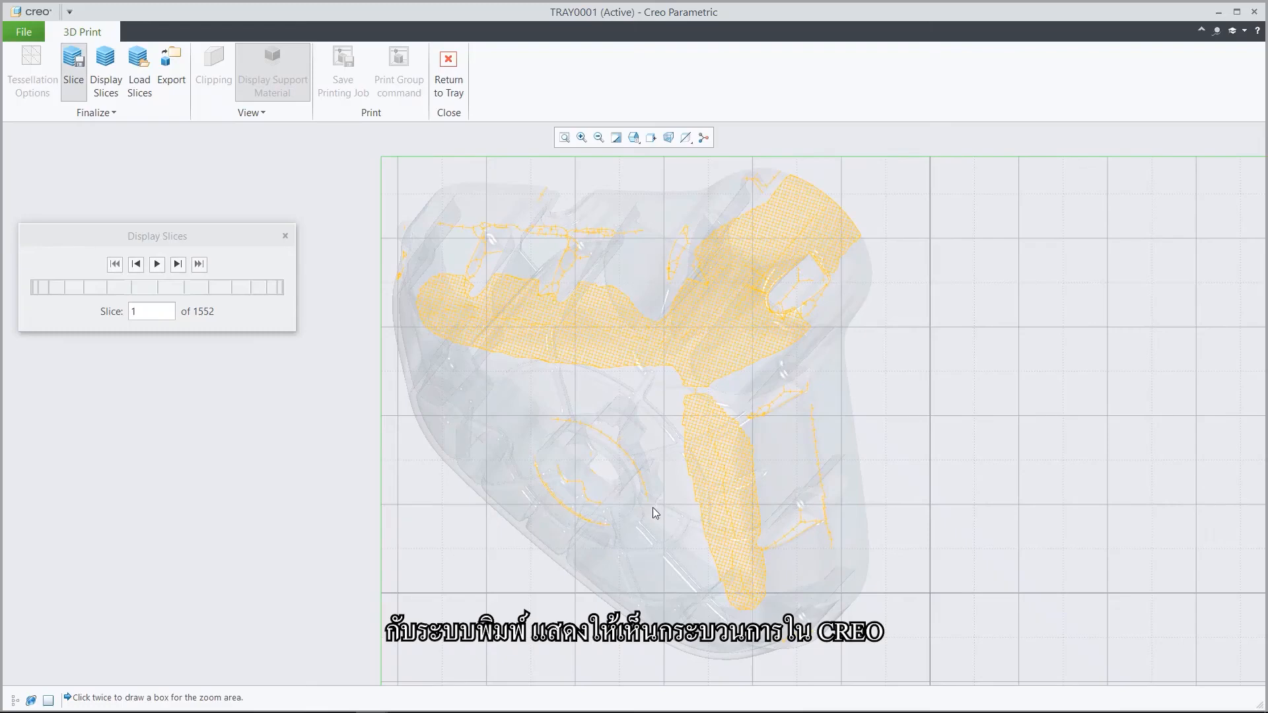
{"action": "left_click", "coordinate": [157, 264]}
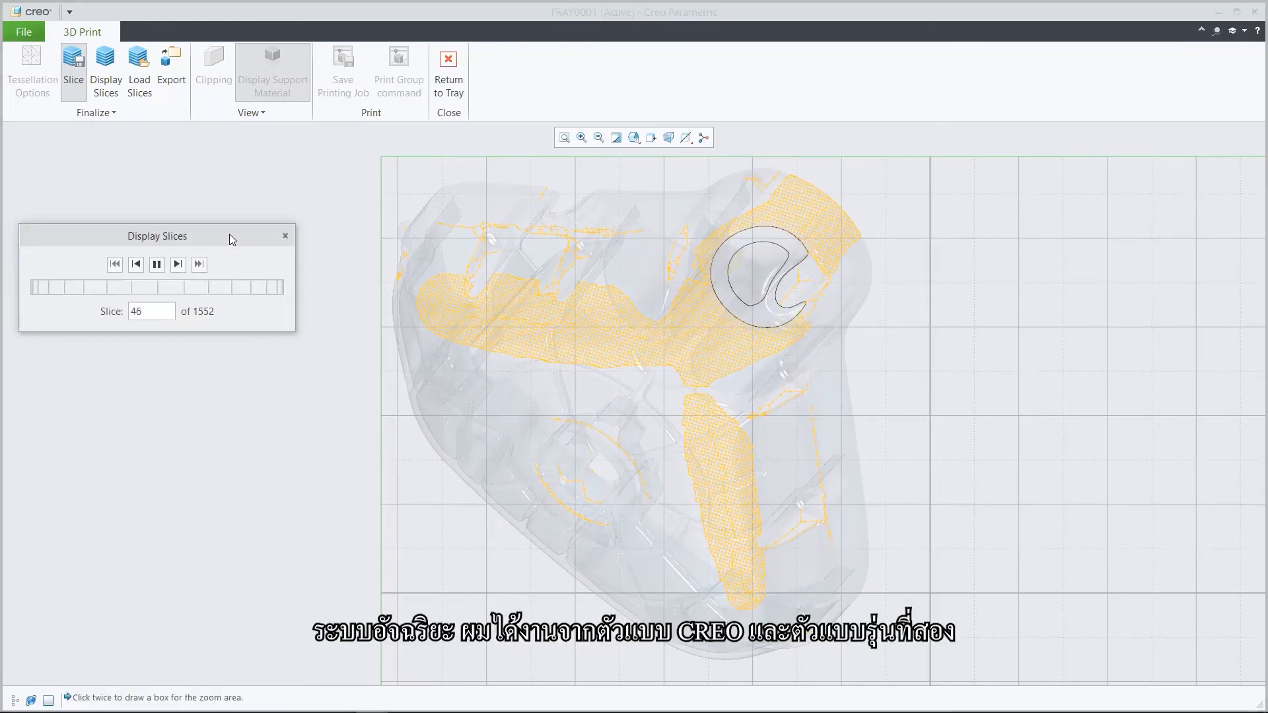